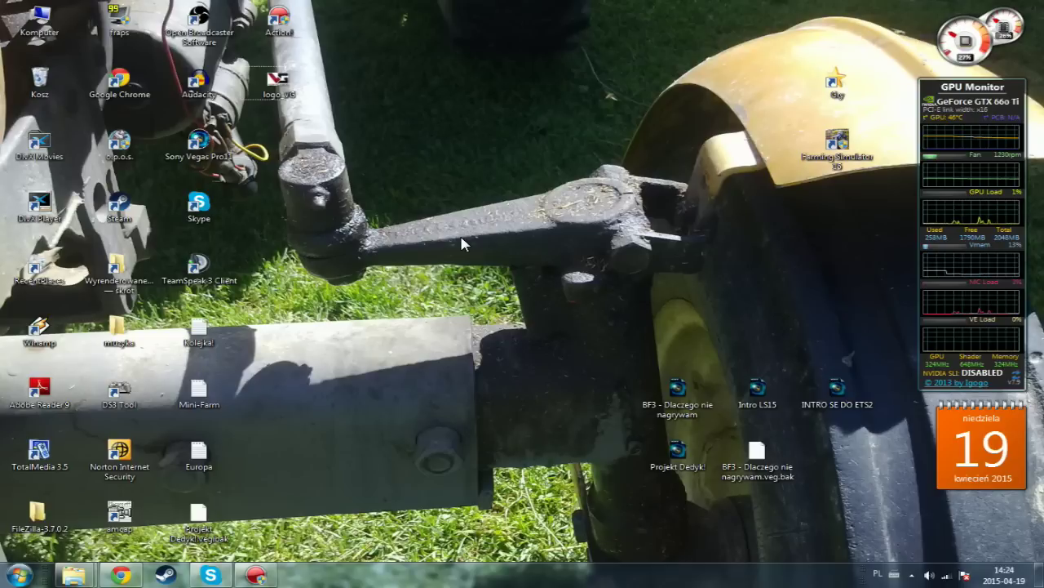
- Restore the Chrome window showing the VeryGames home page
click(119, 575)
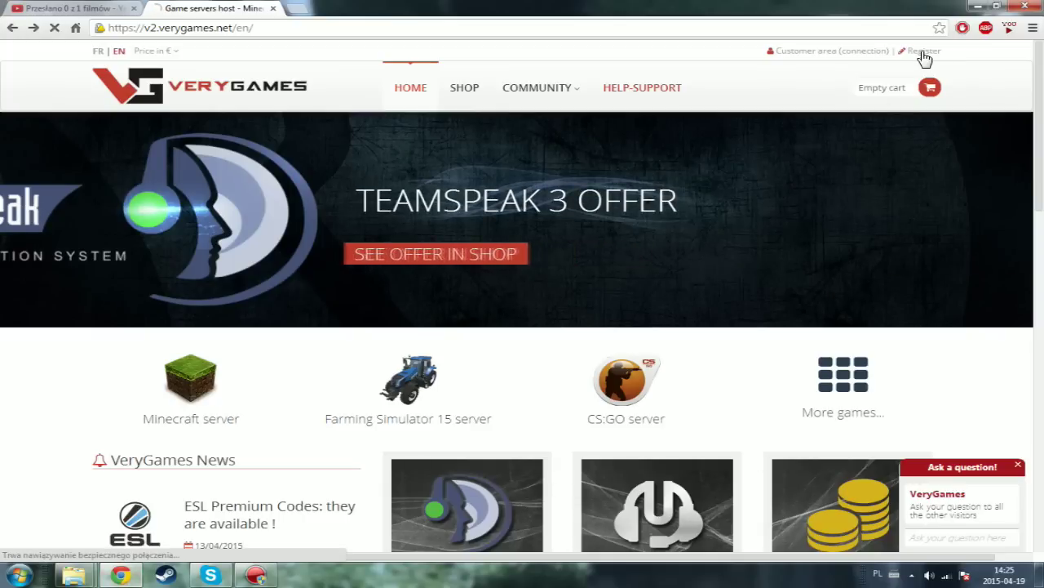
- Look over the Register form, then move to the Customer area login page
click(923, 52)
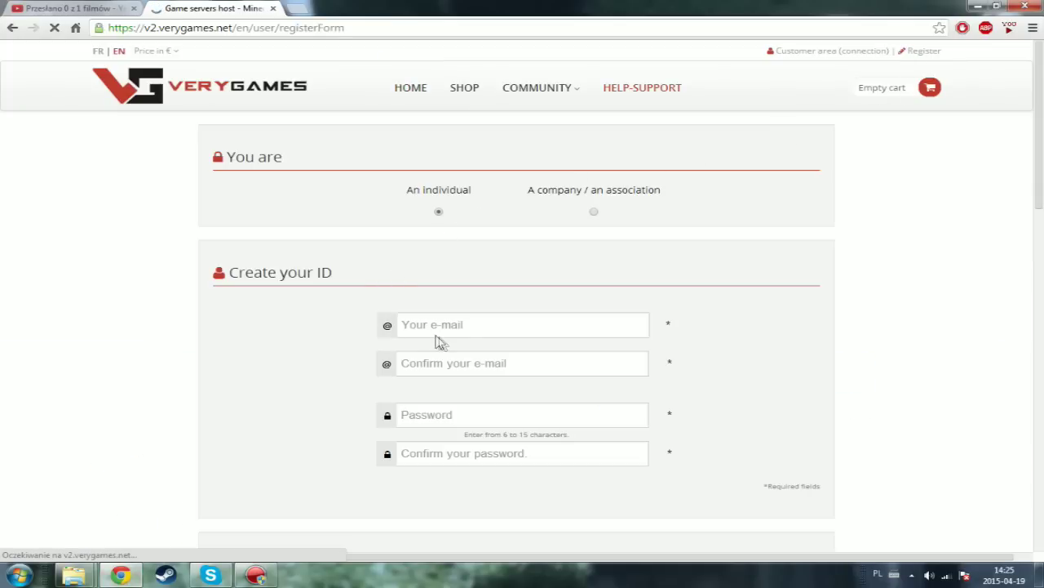
scroll(466, 327, down, 3)
scroll(466, 331, down, 6)
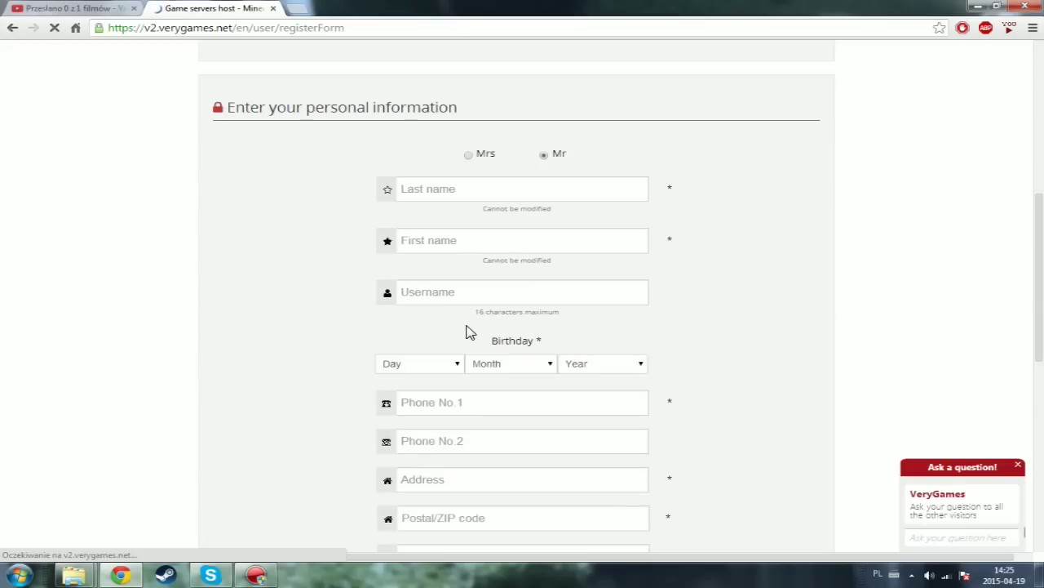
scroll(476, 333, up, 5)
scroll(494, 338, up, 6)
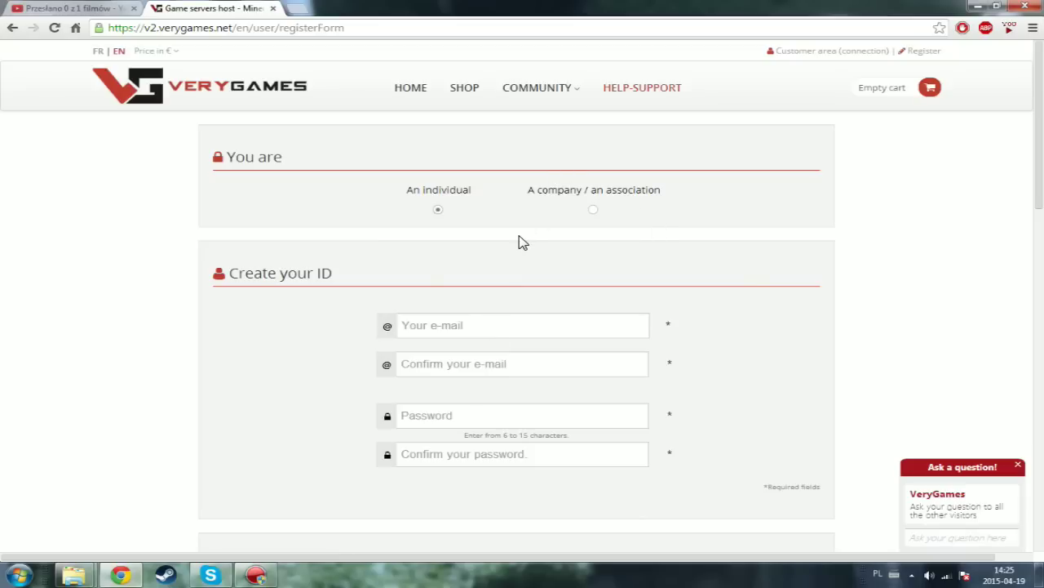
click(446, 324)
click(810, 55)
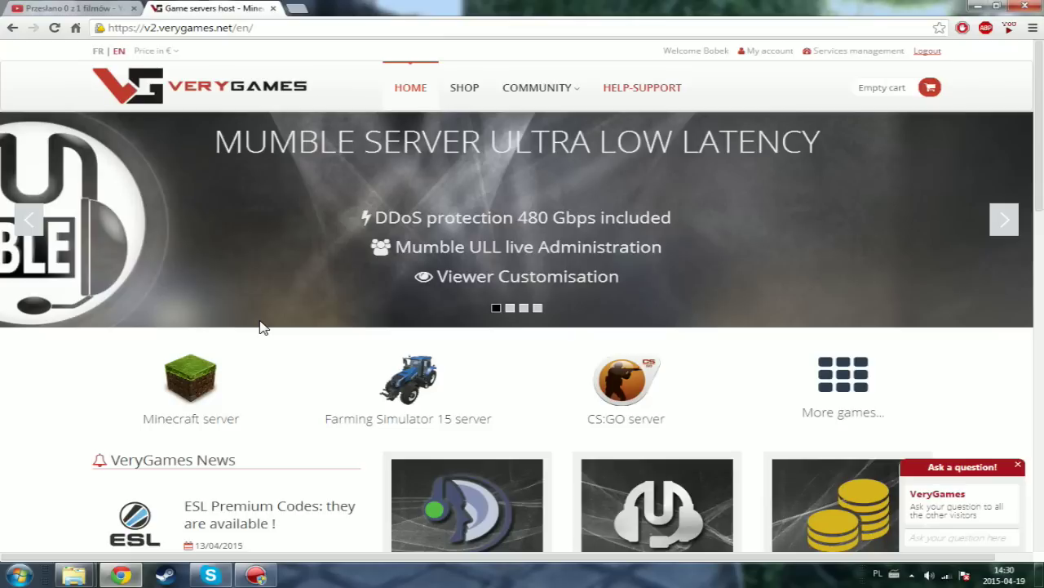
- Open the Farming Simulator 15 server shop page
click(412, 384)
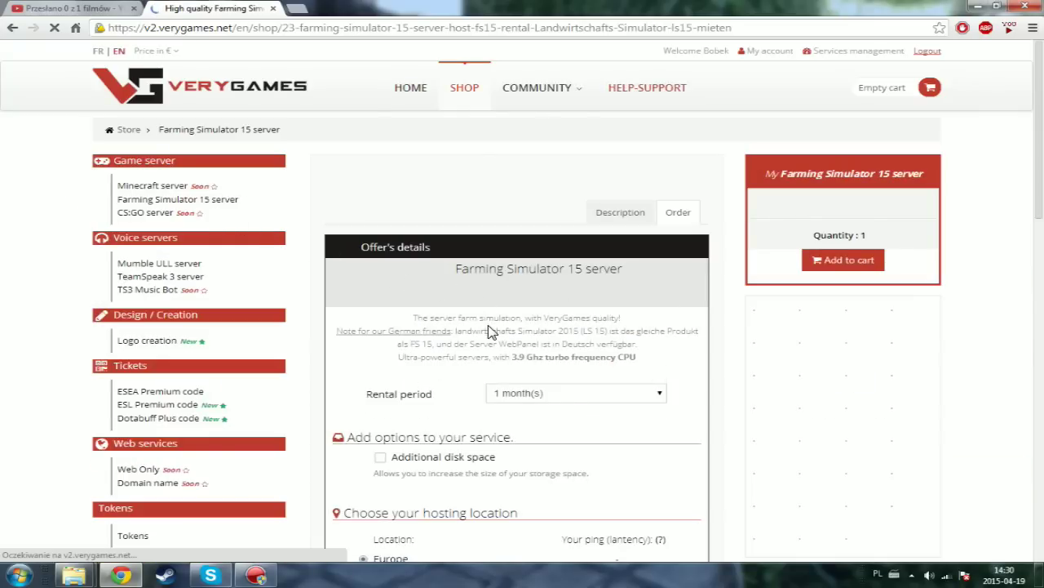
scroll(637, 371, down, 2)
scroll(637, 371, up, 1)
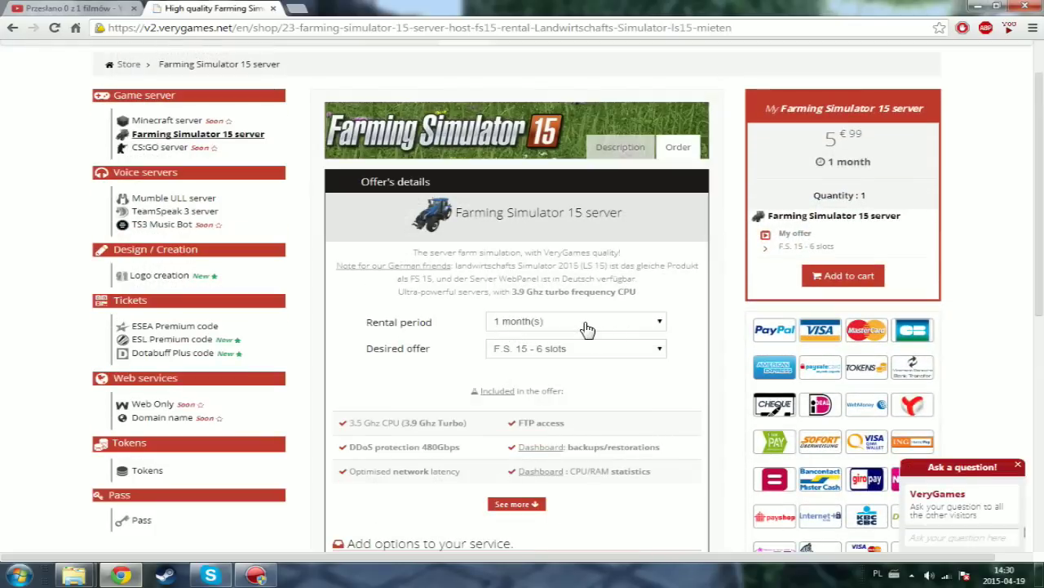
- Keep the rental period at 1 month(s) and the F.S. 15 - 6 slots offer
click(577, 325)
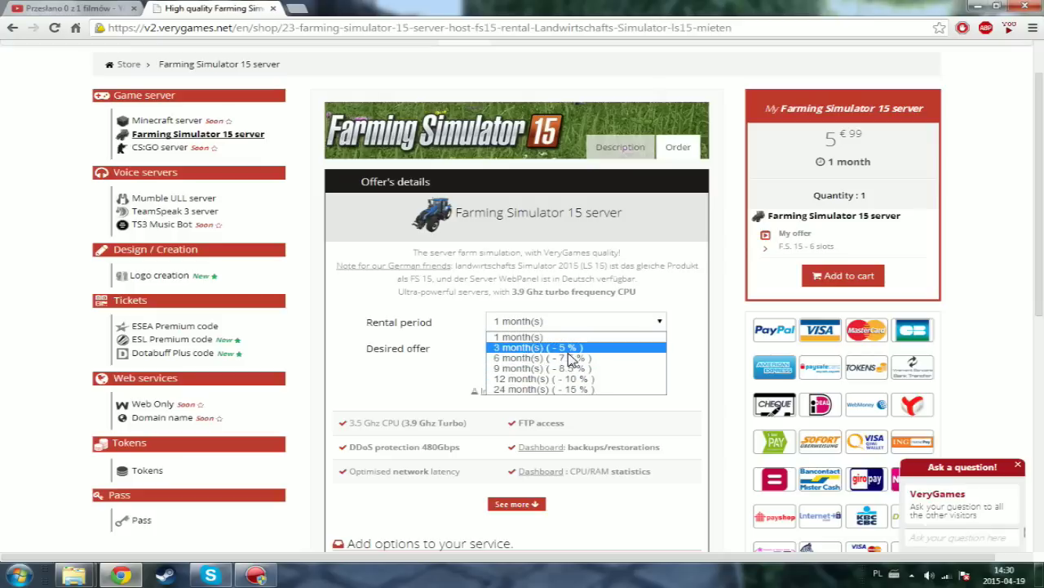
click(526, 337)
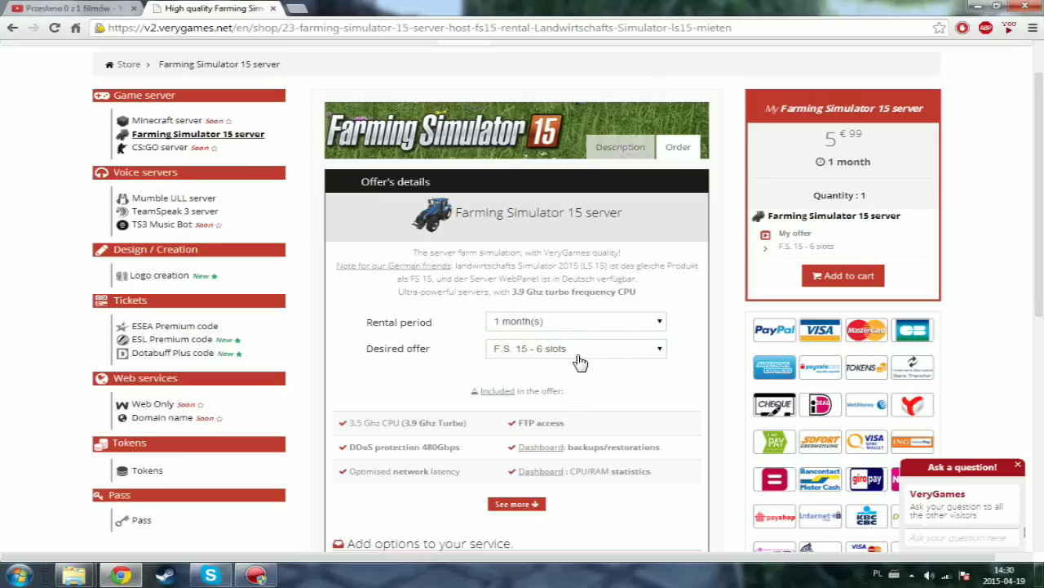
click(517, 353)
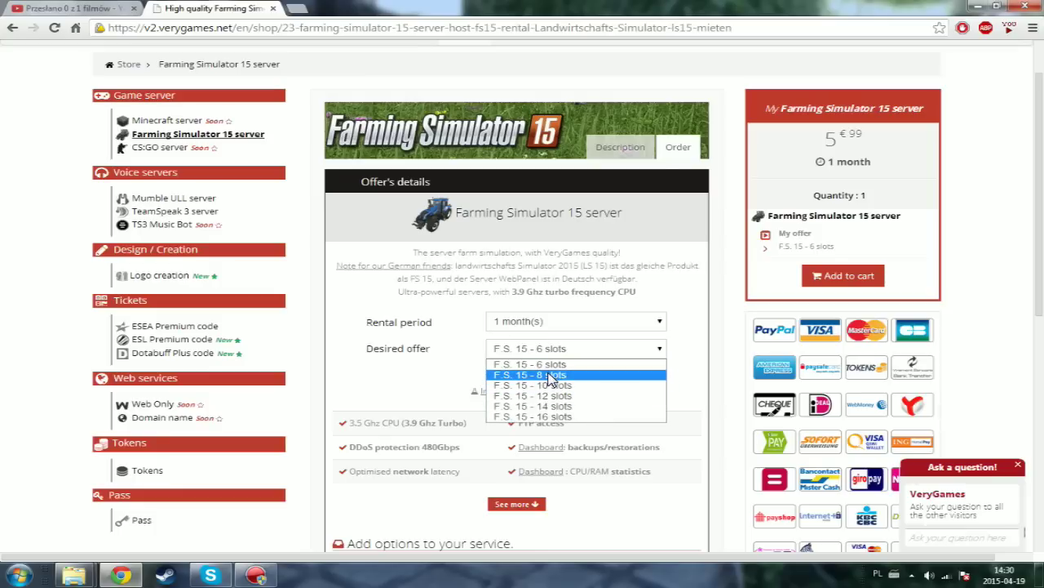
key(Escape)
click(555, 353)
click(539, 370)
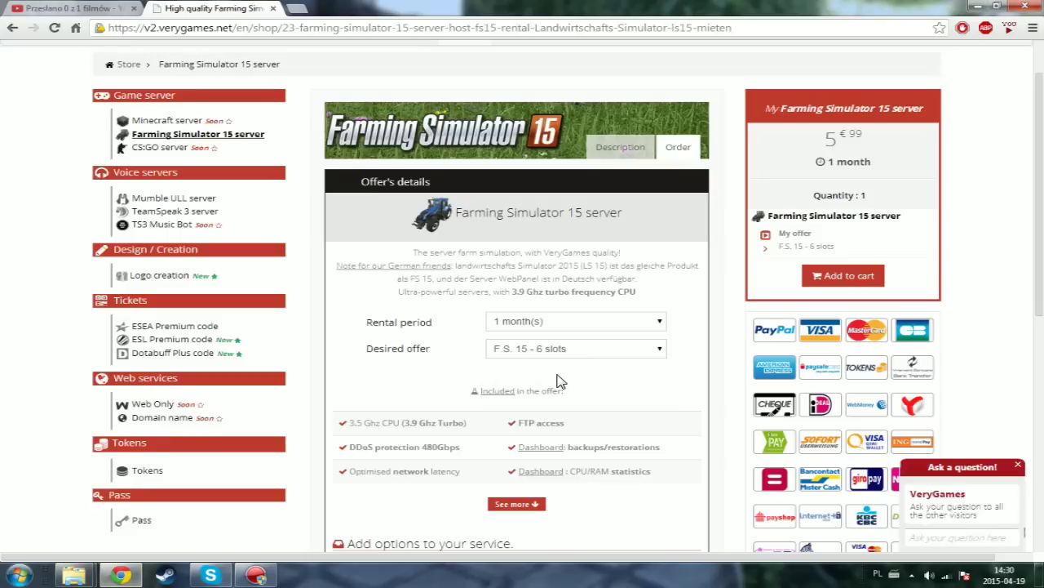
scroll(560, 380, down, 1)
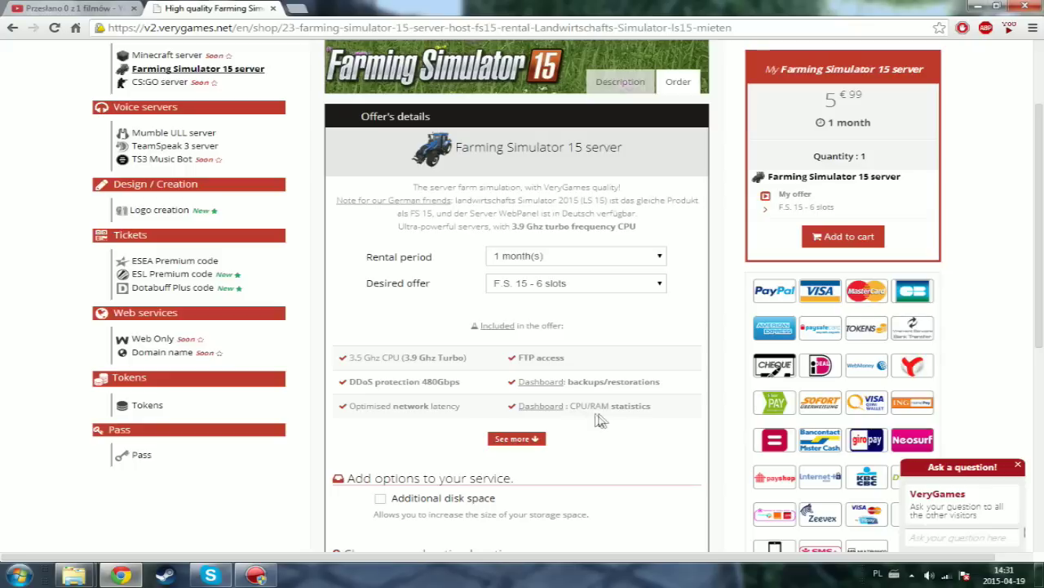
- Expand and collapse the See more list of included features
click(514, 438)
scroll(525, 447, down, 1)
click(531, 497)
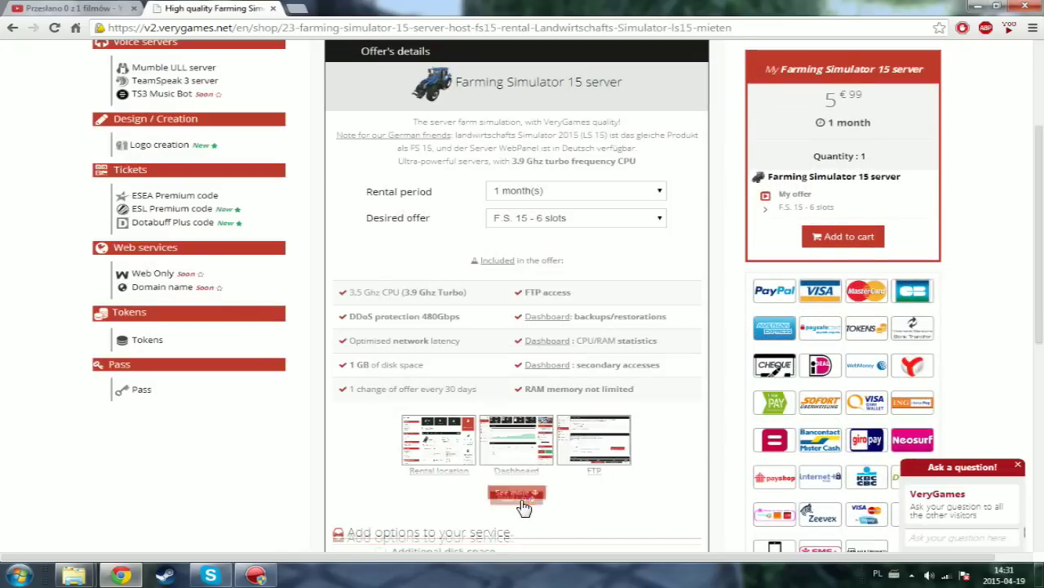
scroll(569, 414, down, 4)
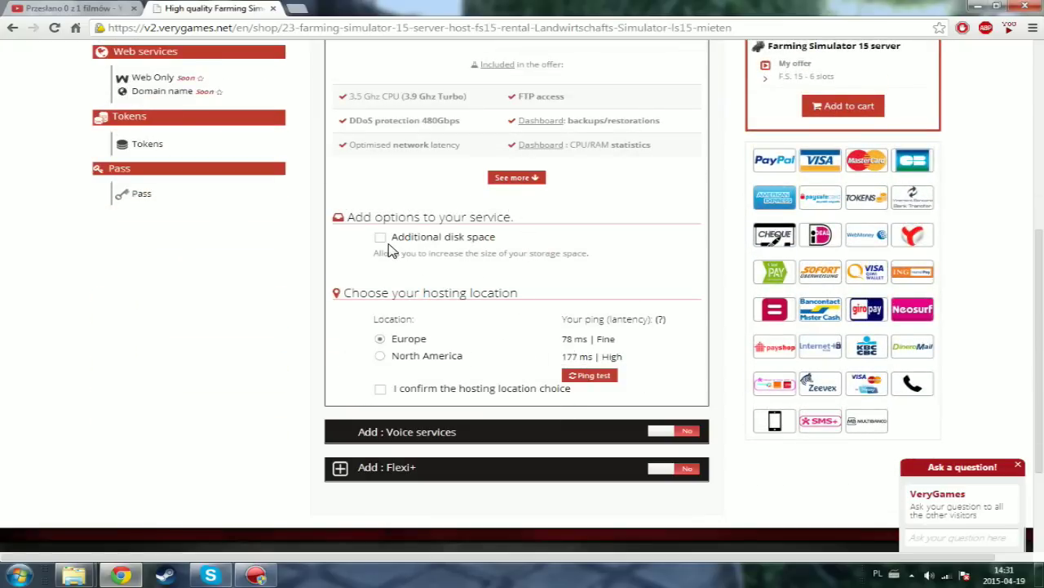
scroll(389, 247, up, 2)
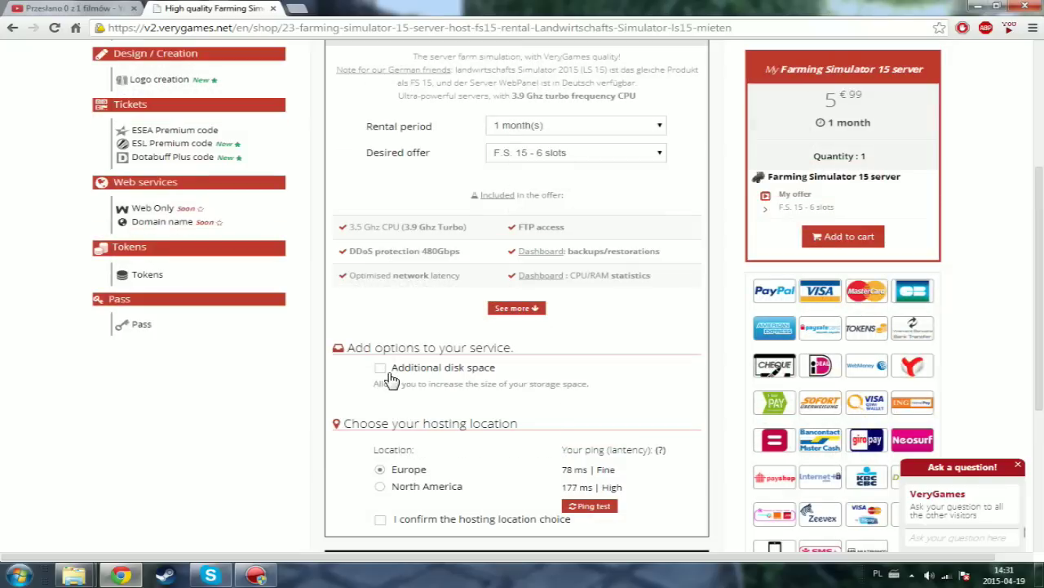
- Tick Additional disk space and try the slider at 2 GB and 10 GB
click(381, 369)
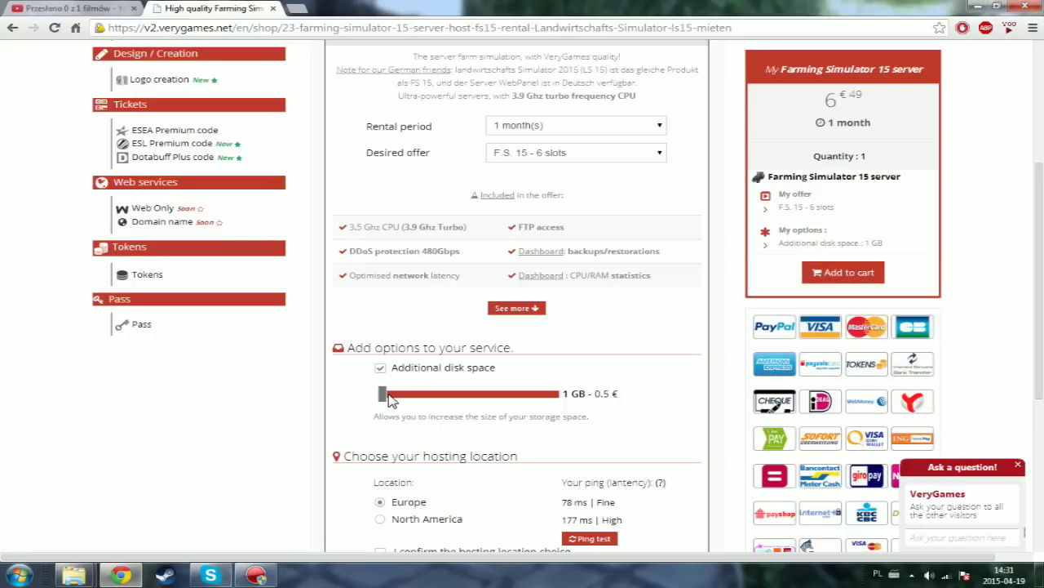
scroll(398, 379, up, 2)
scroll(403, 363, down, 1)
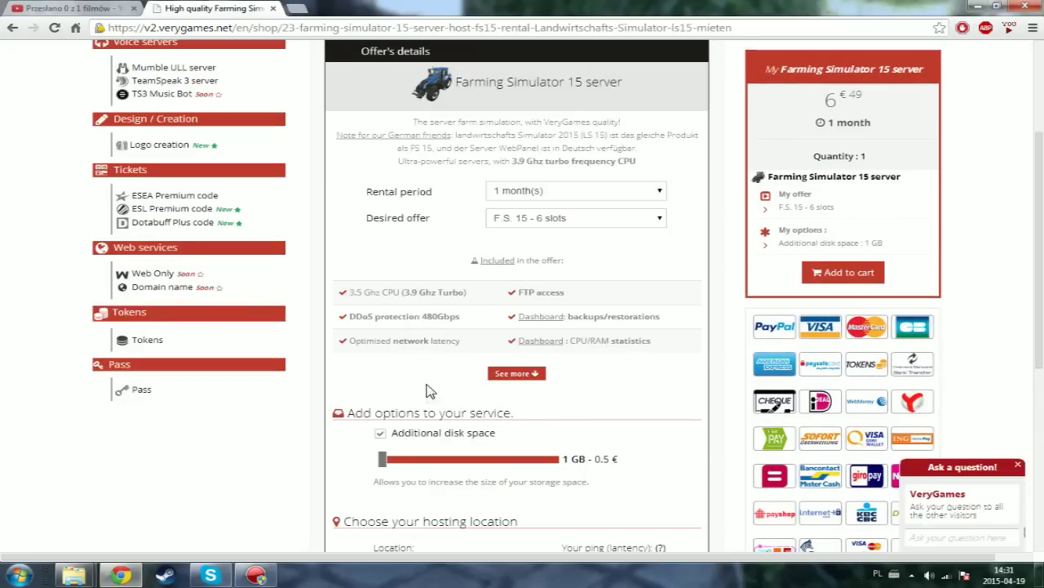
drag(387, 464, 384, 463)
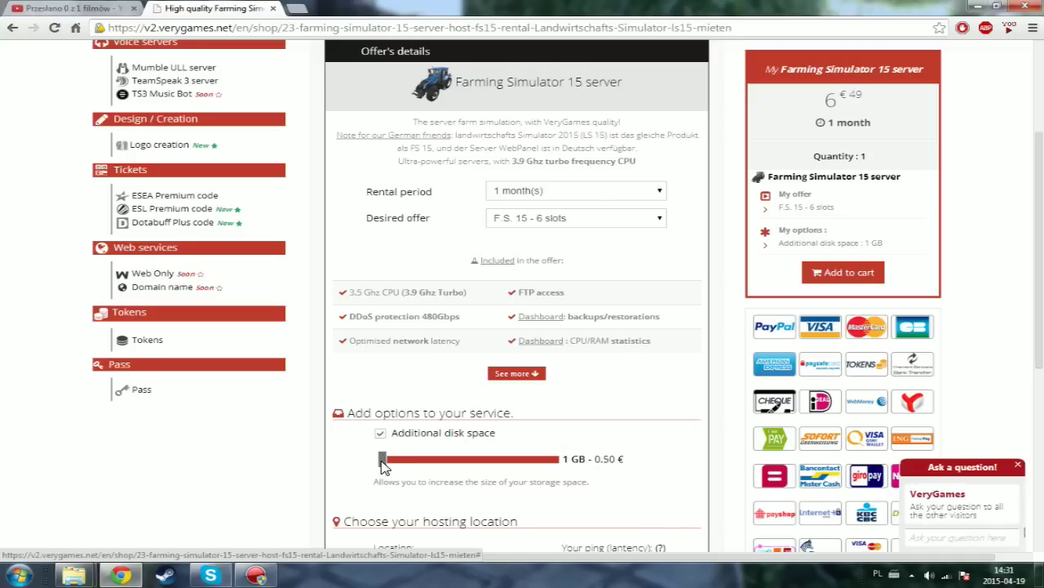
drag(389, 465, 392, 465)
mouse_move(386, 460)
mouse_down()
mouse_move(415, 459)
mouse_move(381, 459)
mouse_up()
scroll(441, 465, down, 2)
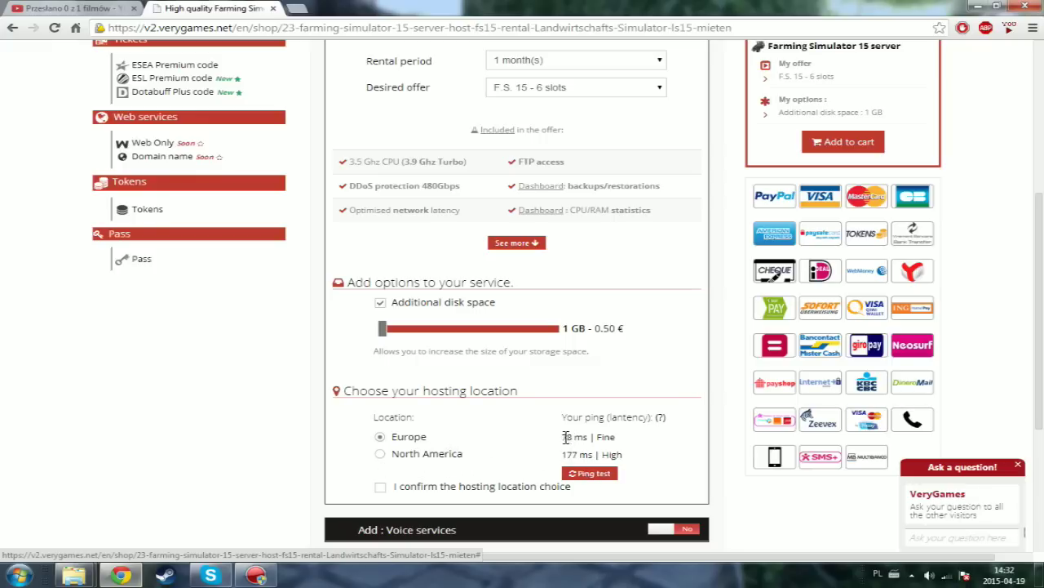
triple_click(565, 439)
click(569, 441)
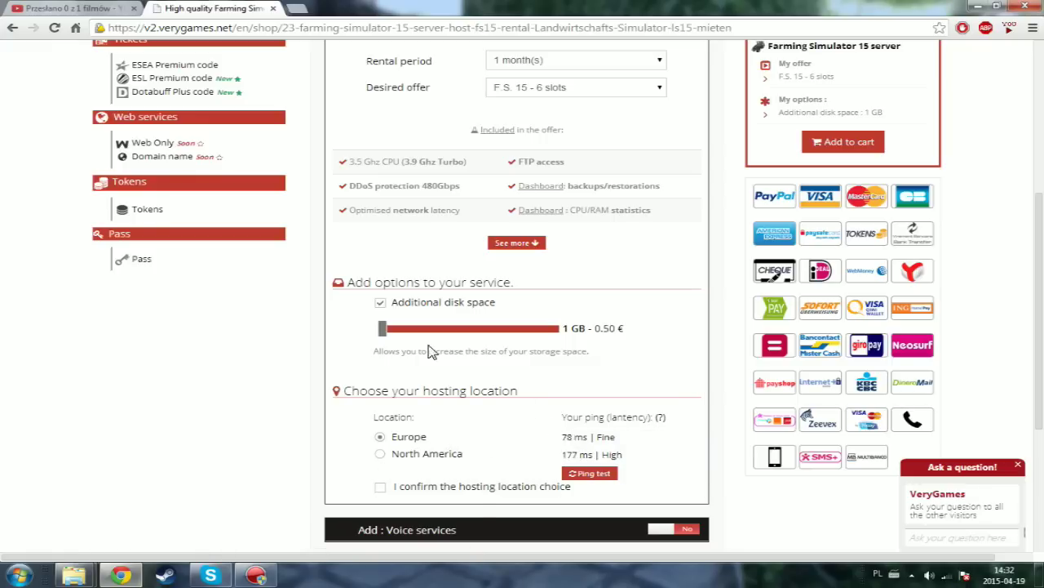
click(381, 488)
scroll(390, 484, down, 3)
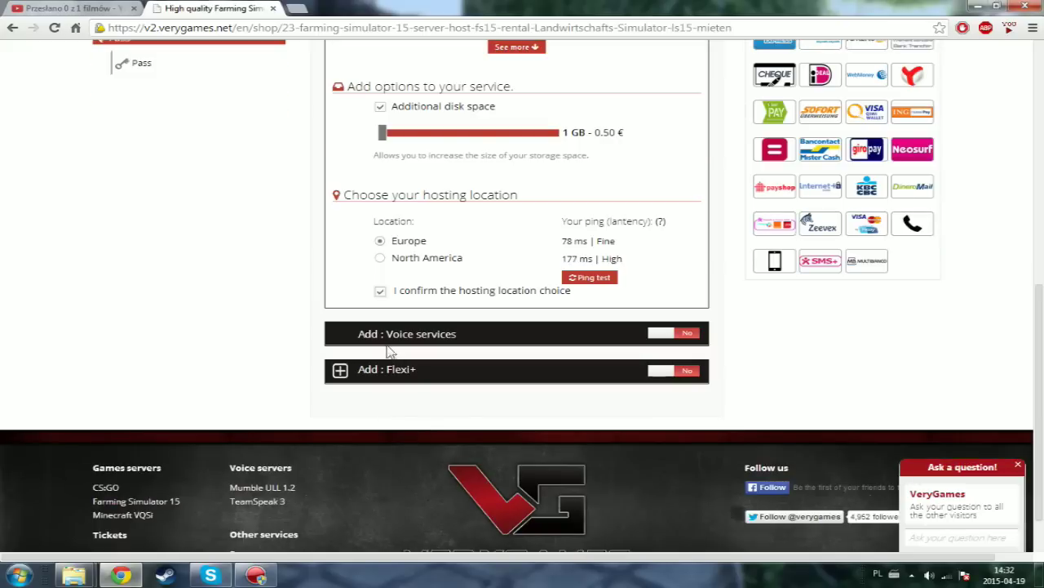
click(380, 291)
scroll(620, 326, up, 3)
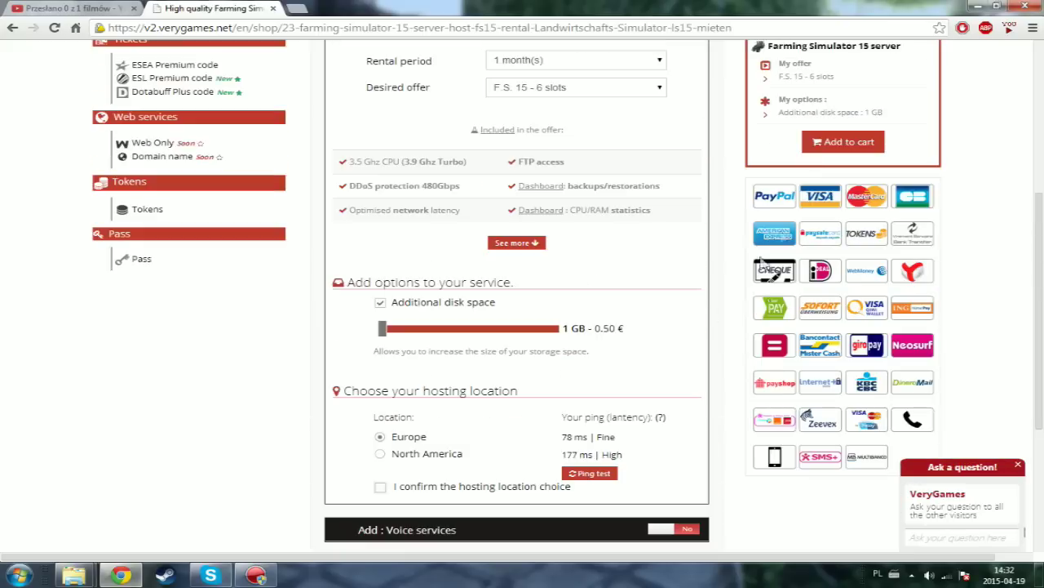
scroll(775, 98, up, 2)
scroll(710, 326, down, 3)
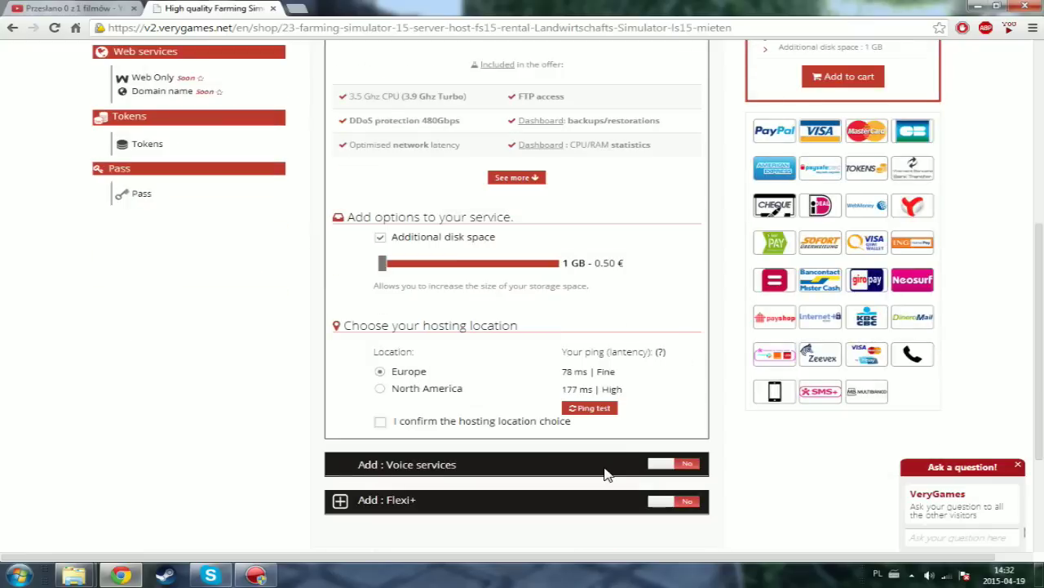
click(688, 467)
scroll(661, 461, down, 3)
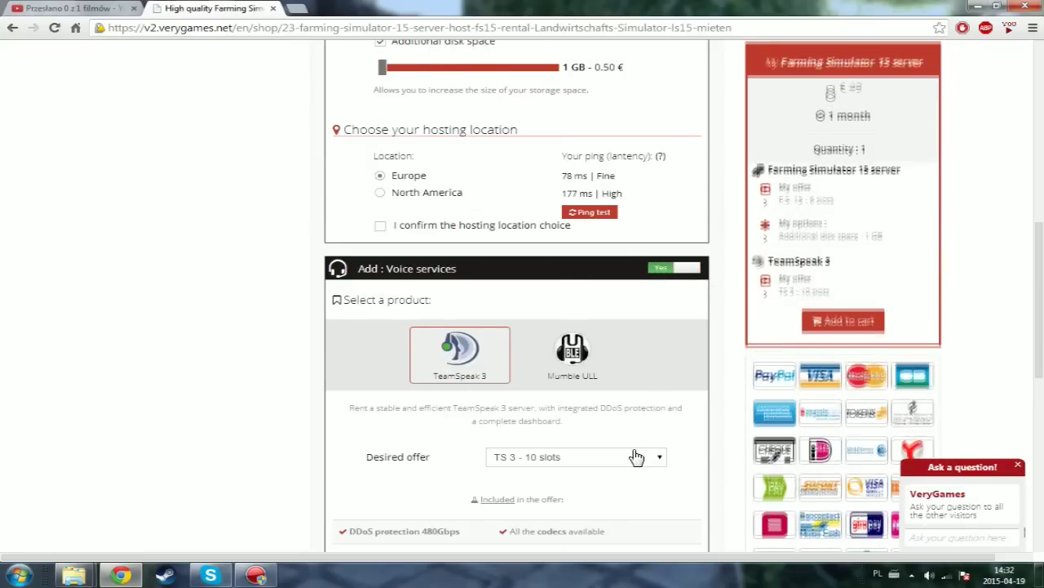
scroll(637, 456, down, 1)
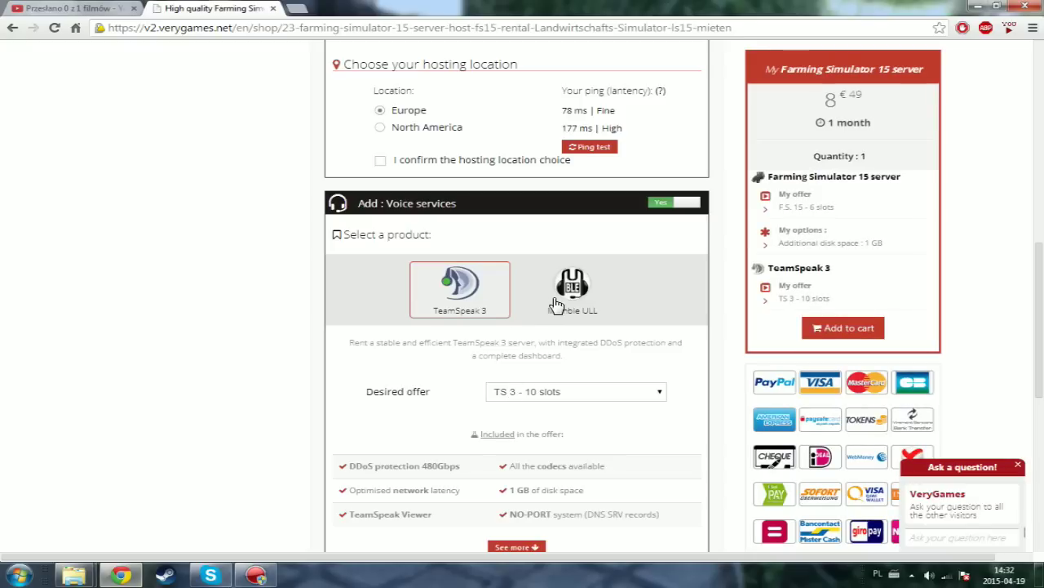
click(560, 395)
scroll(560, 400, down, 3)
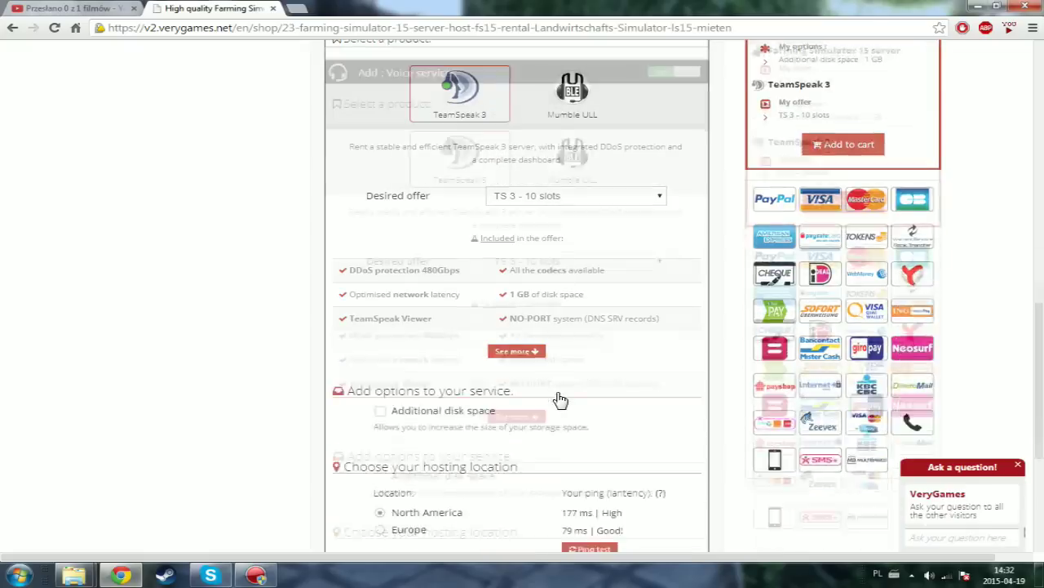
scroll(559, 398, up, 3)
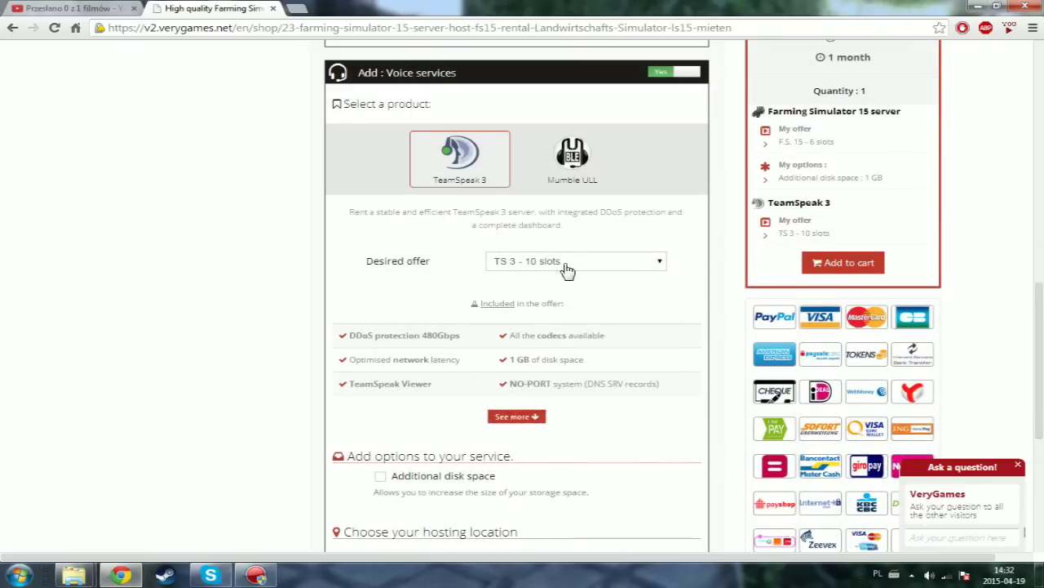
click(663, 74)
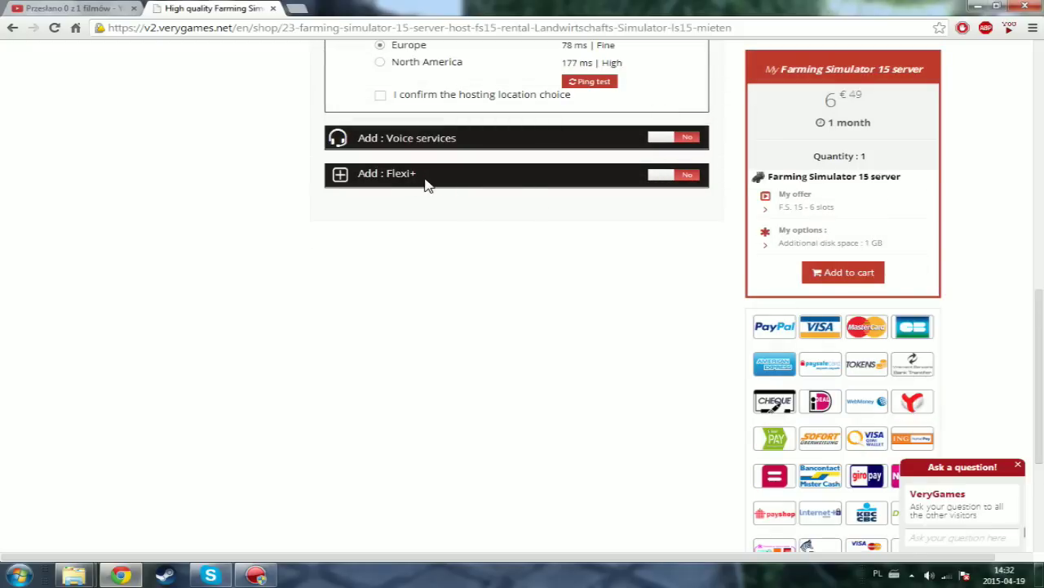
- Add the Flexi+ option and review its offer choices and included features
click(660, 181)
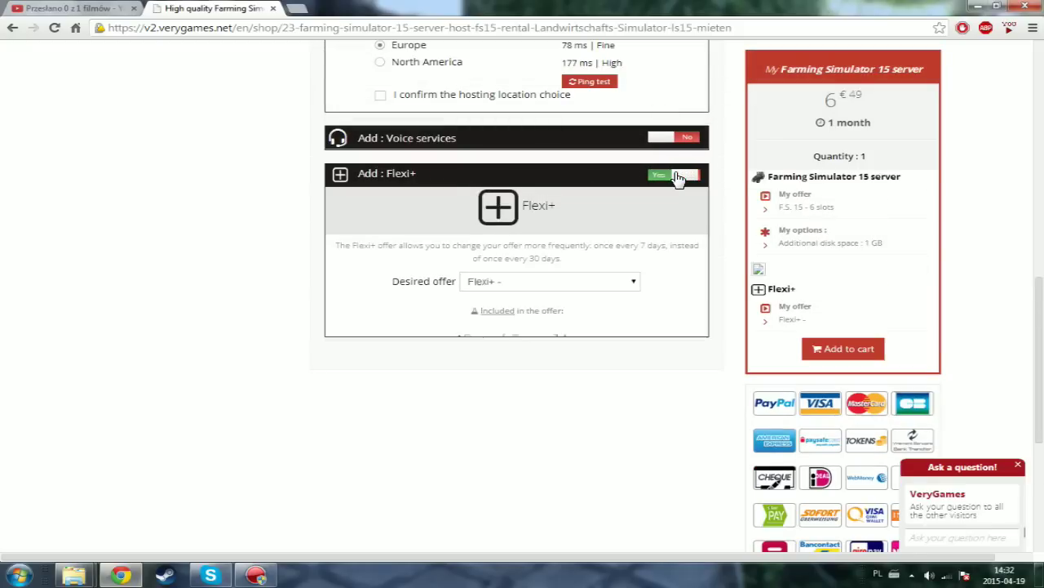
click(623, 283)
click(622, 283)
drag(588, 341, 557, 333)
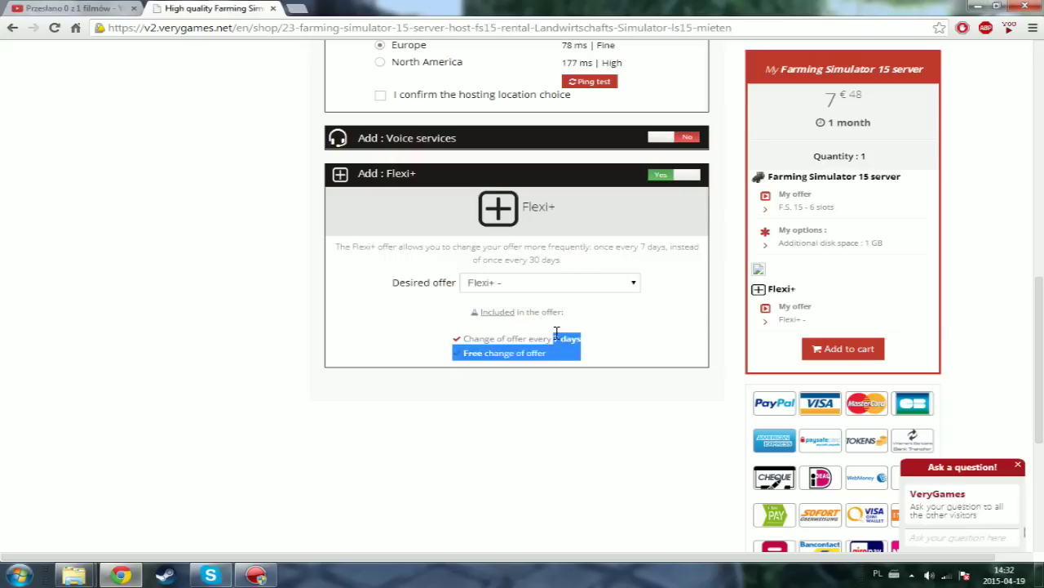
click(560, 335)
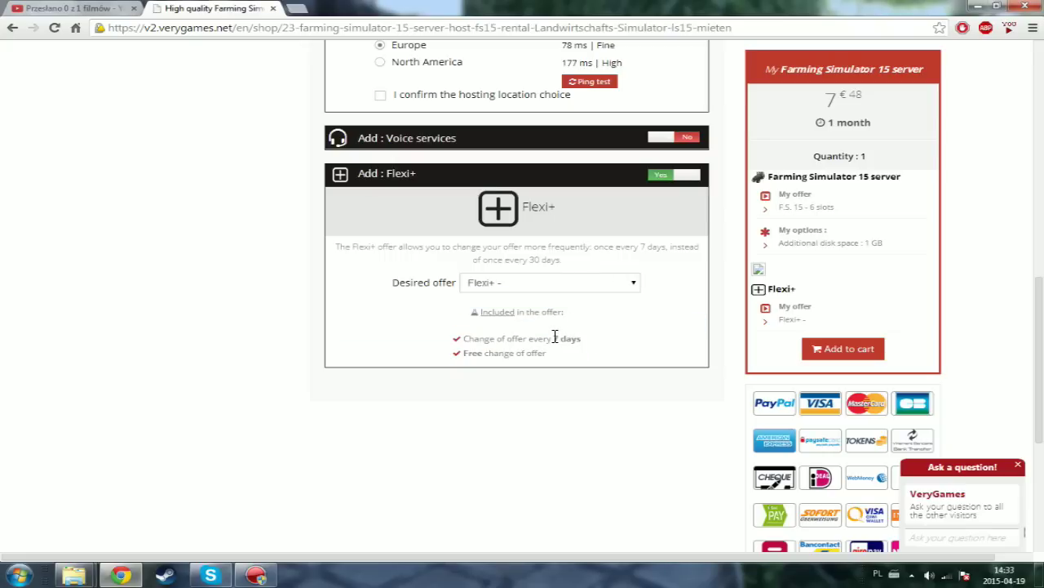
drag(554, 336, 585, 339)
- Scroll through the FS15 server order page reviewing the selected options
scroll(584, 340, up, 10)
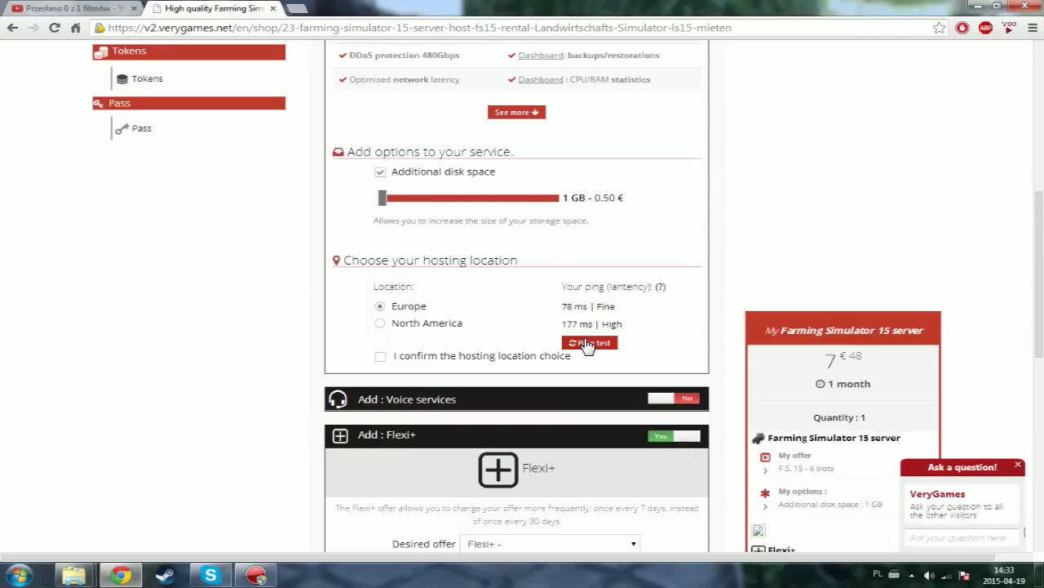
scroll(585, 346, down, 10)
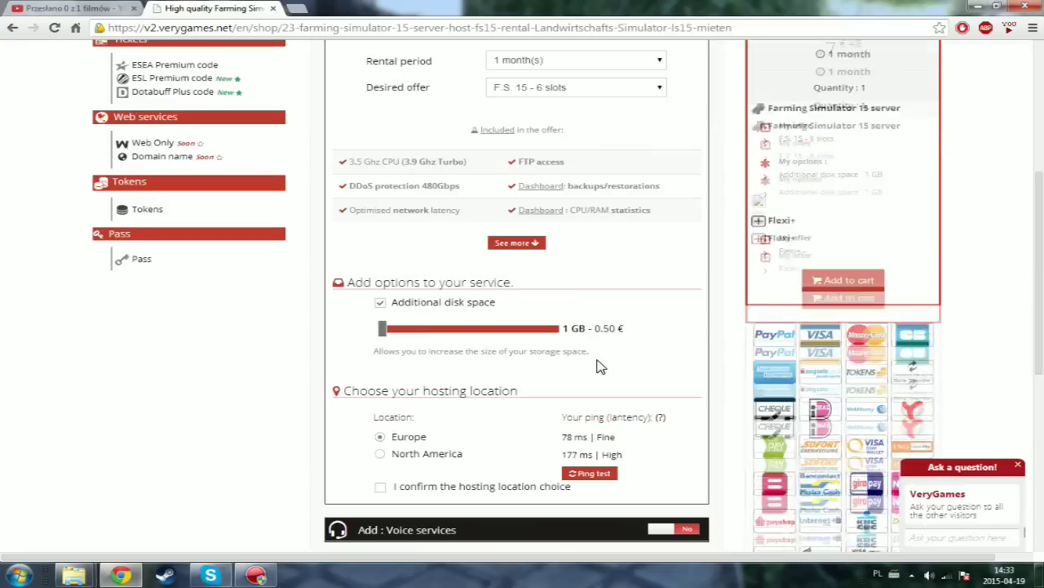
scroll(600, 368, up, 5)
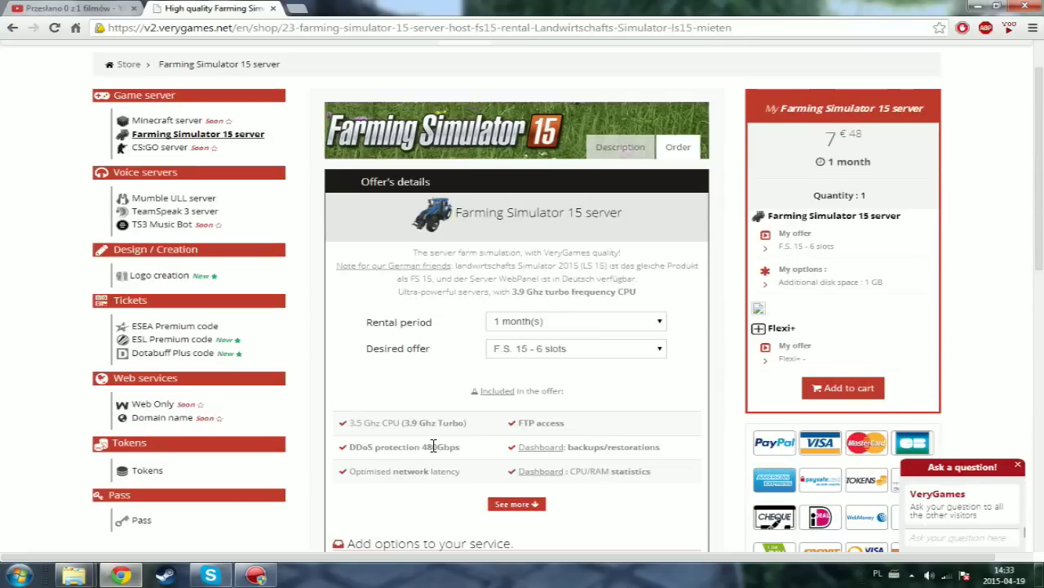
scroll(478, 482, down, 7)
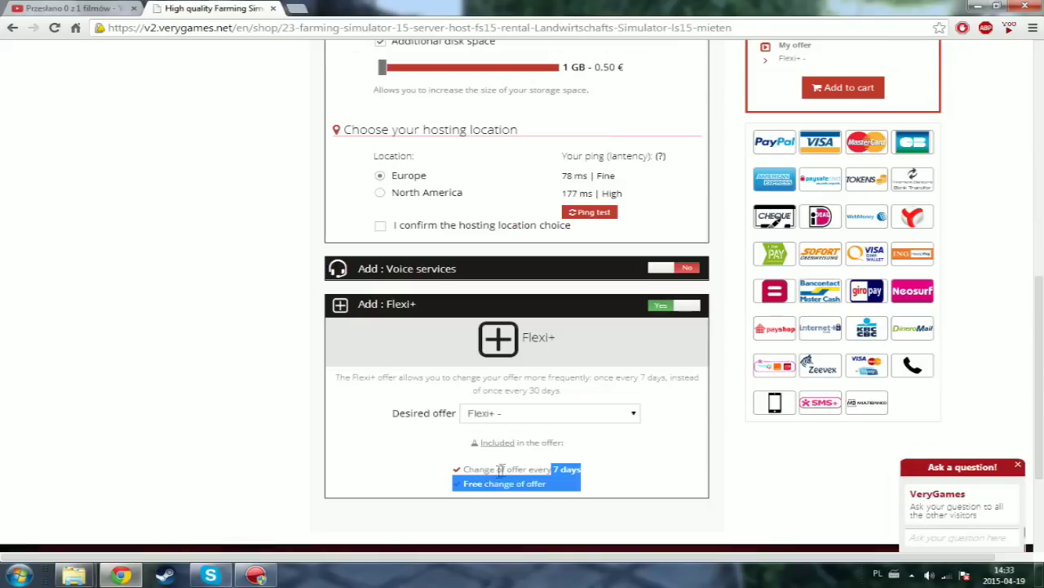
scroll(649, 398, up, 2)
scroll(649, 398, down, 3)
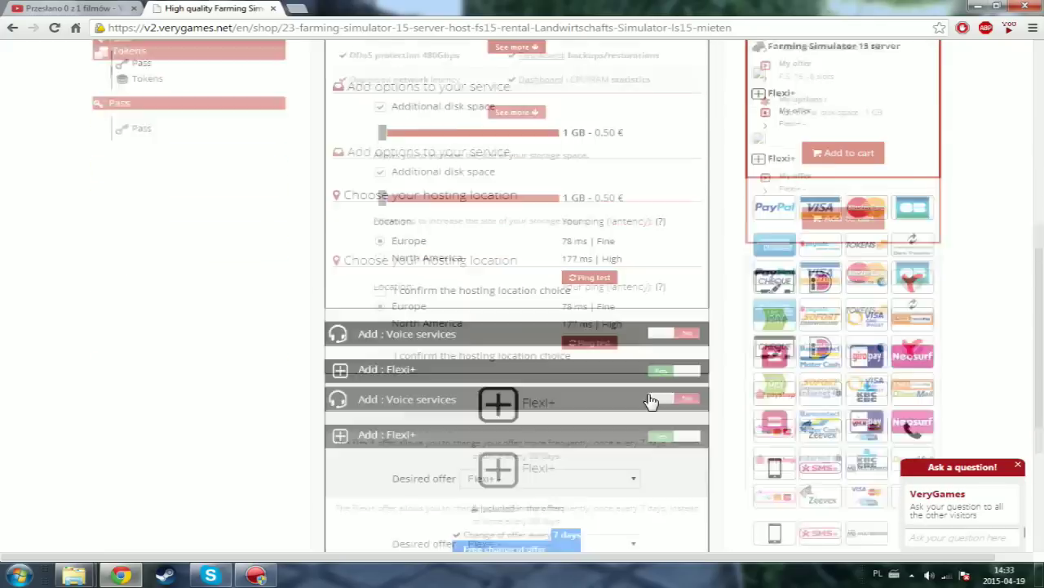
scroll(621, 392, up, 1)
scroll(621, 392, down, 1)
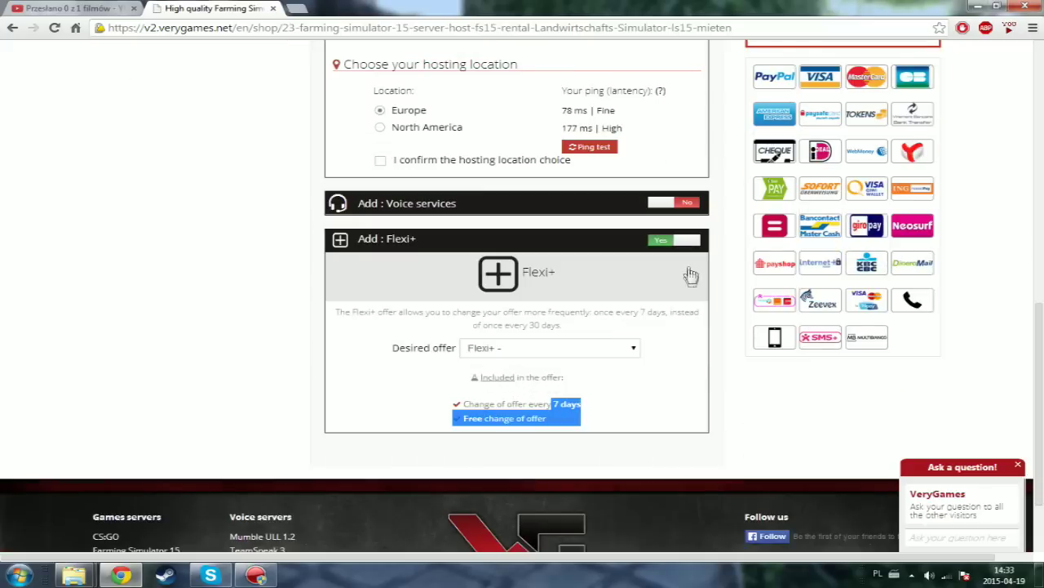
scroll(693, 284, up, 4)
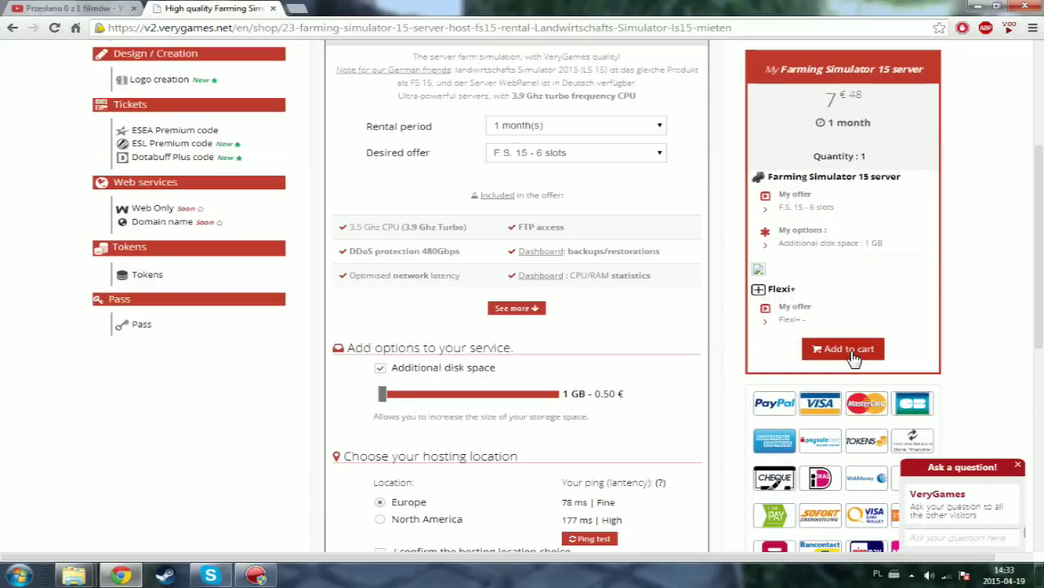
scroll(857, 367, down, 2)
scroll(863, 369, down, 2)
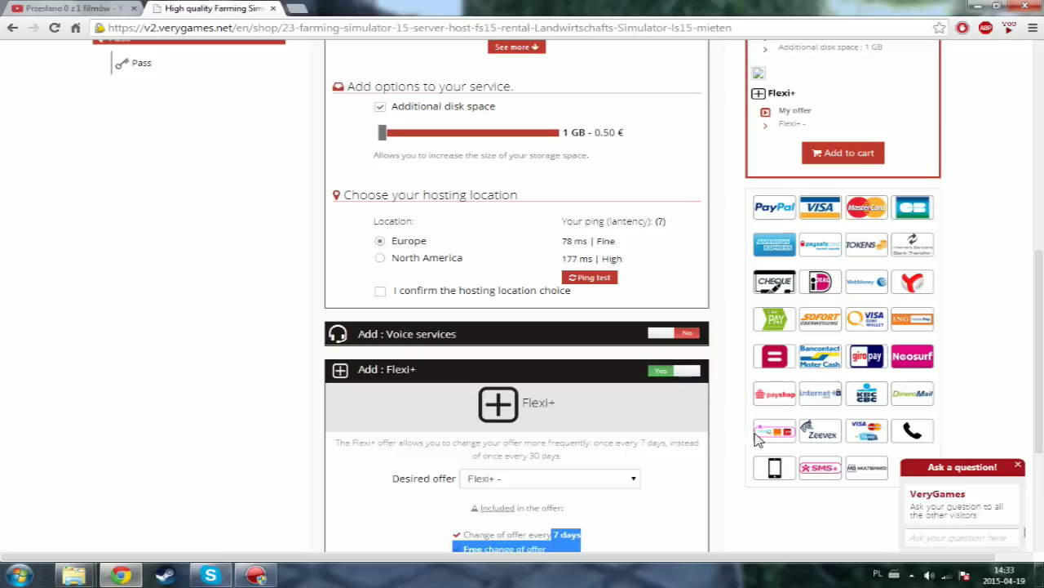
scroll(895, 442, down, 1)
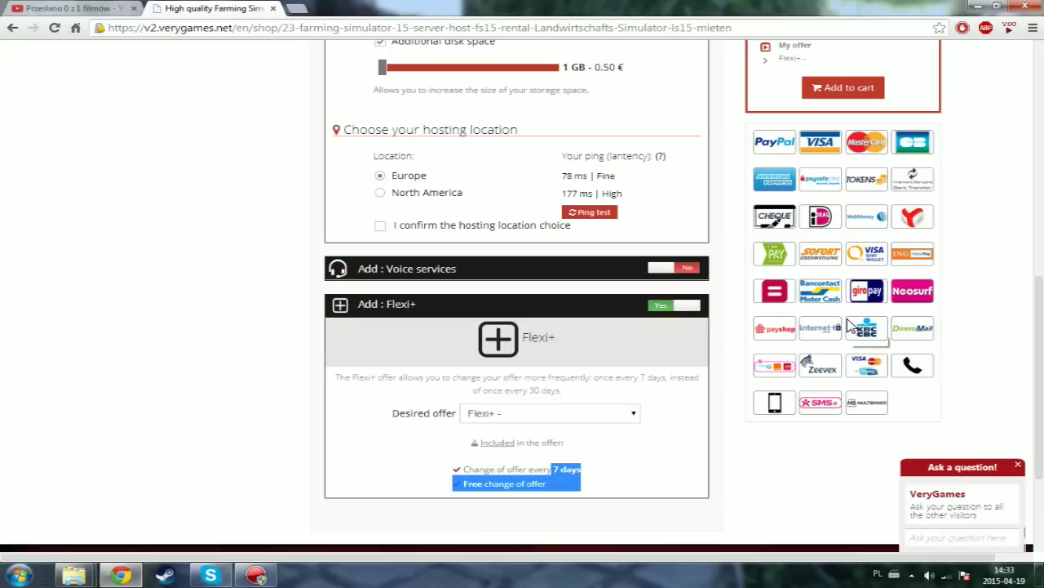
scroll(849, 325, up, 5)
scroll(849, 325, up, 2)
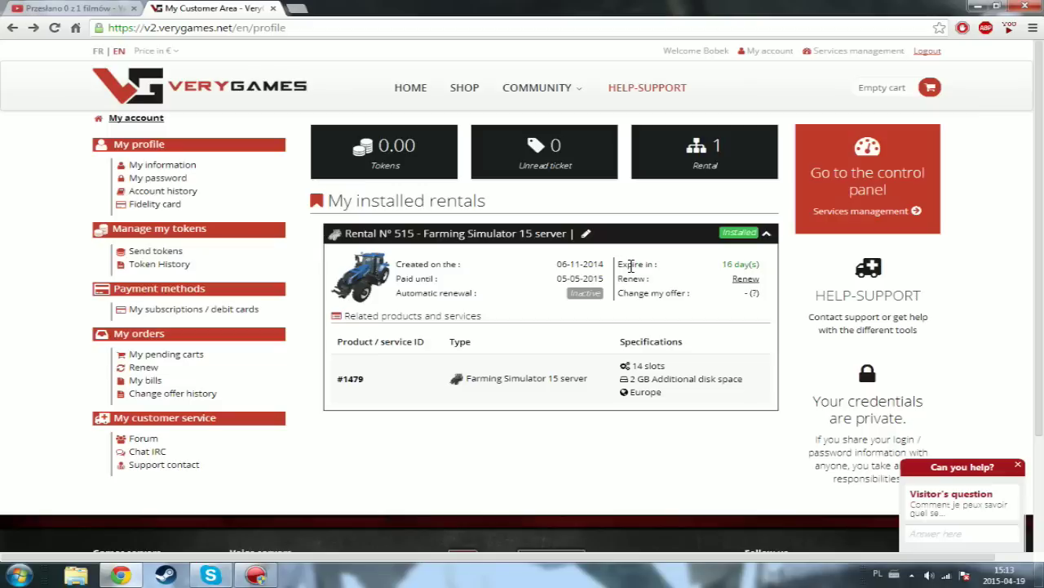
- Highlight the rental's expiry and change-offer details, then enter the services control panel
drag(623, 263, 749, 264)
click(686, 286)
drag(633, 292, 676, 295)
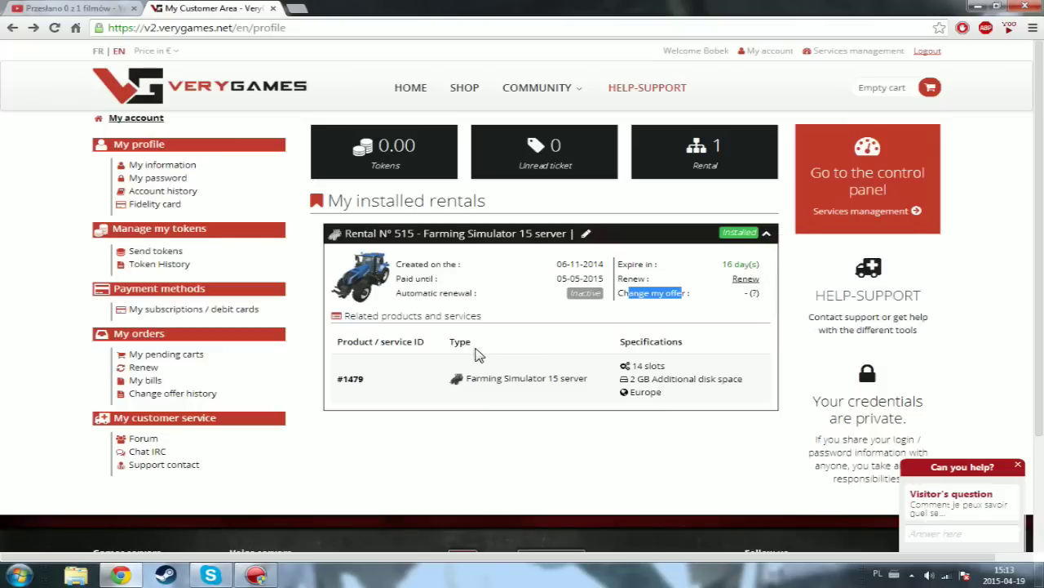
click(856, 193)
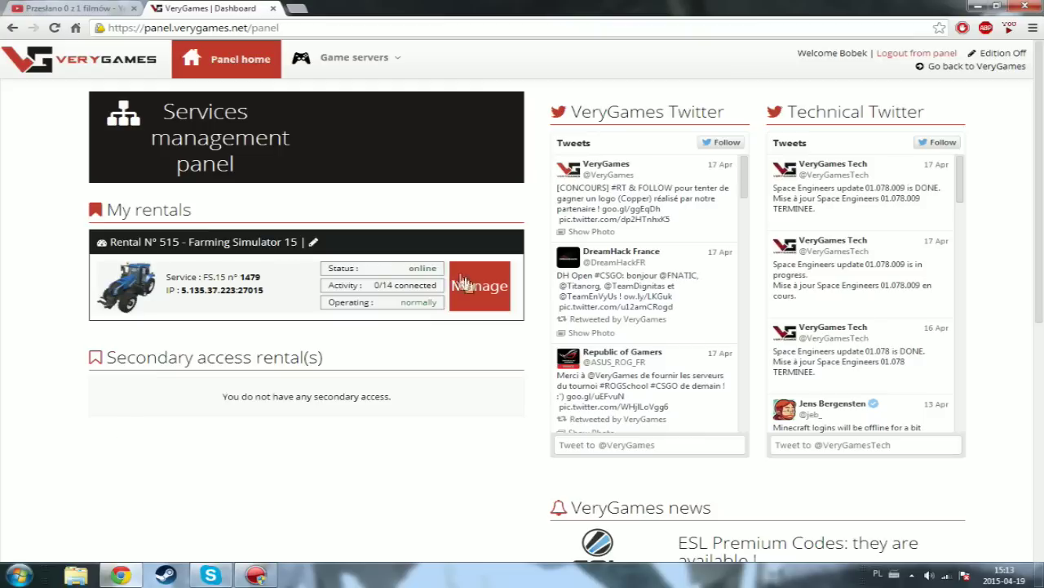
- Open management of Rental N° 515, the Farming Simulator 15 server
click(480, 292)
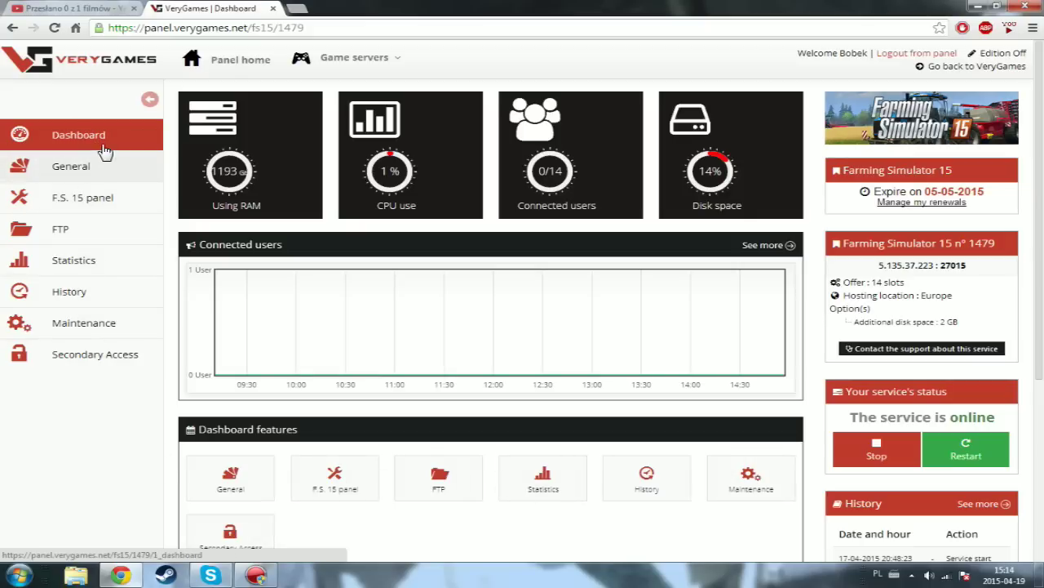
scroll(84, 319, down, 3)
scroll(90, 277, up, 3)
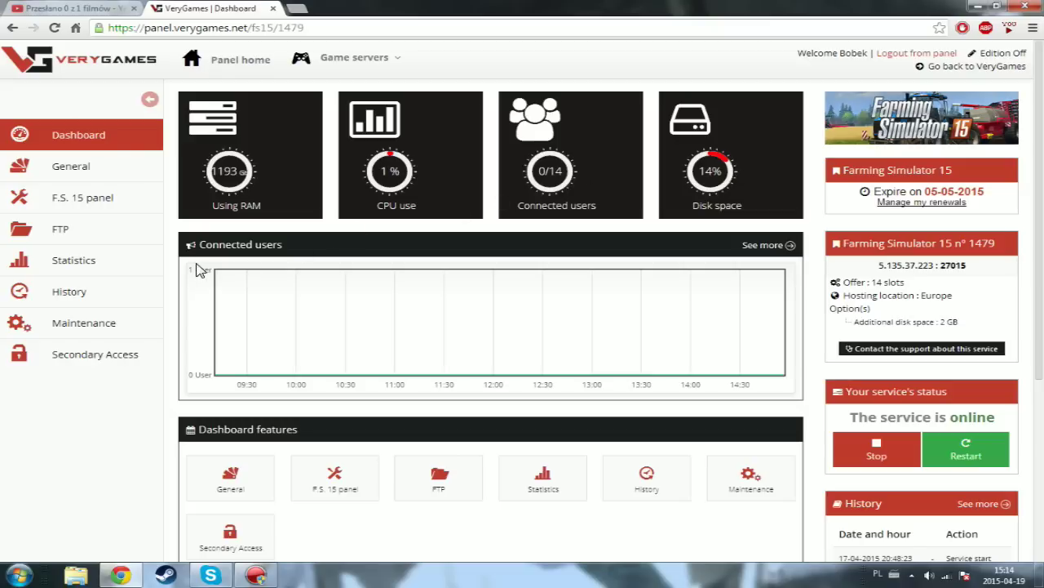
mouse_move(261, 381)
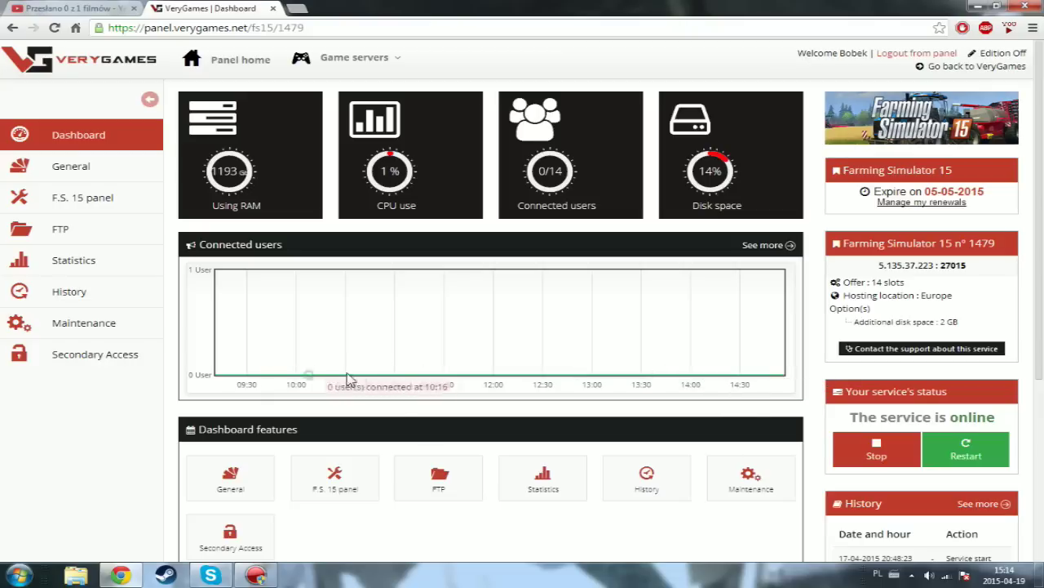
- Open General settings and the Custom name field, then the F.S. 15 panel page
click(84, 173)
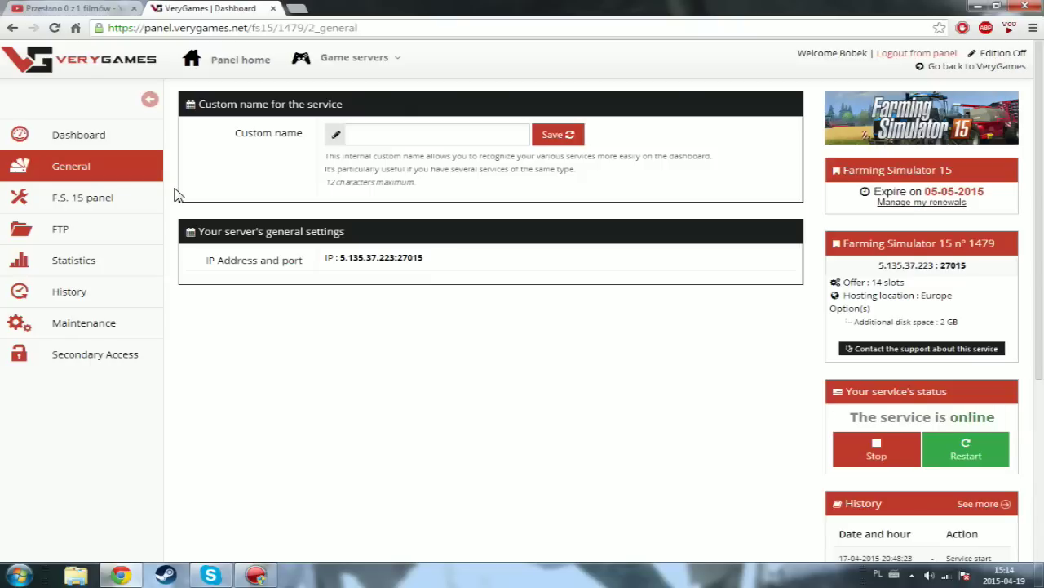
click(383, 135)
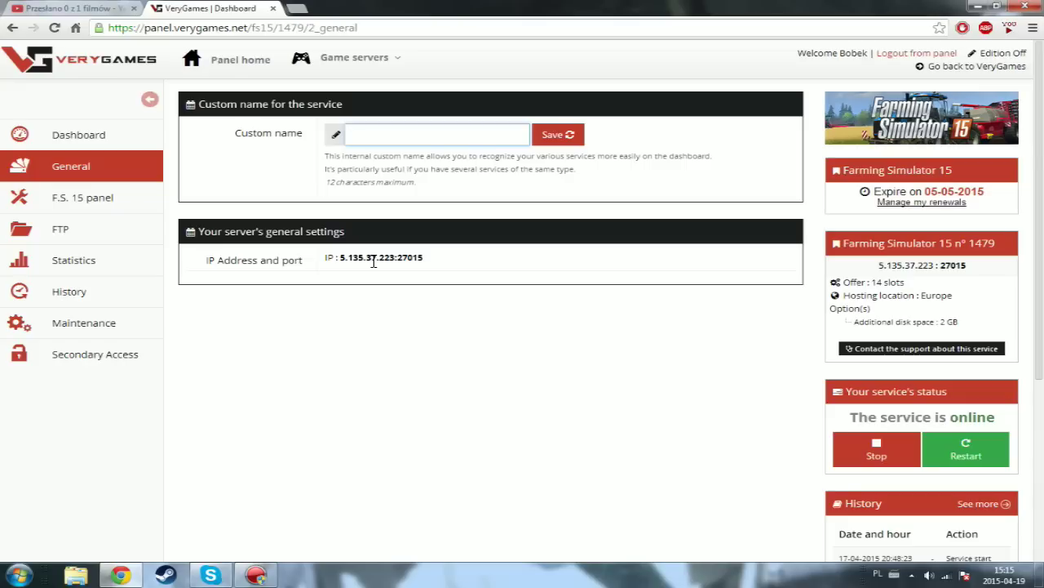
click(80, 204)
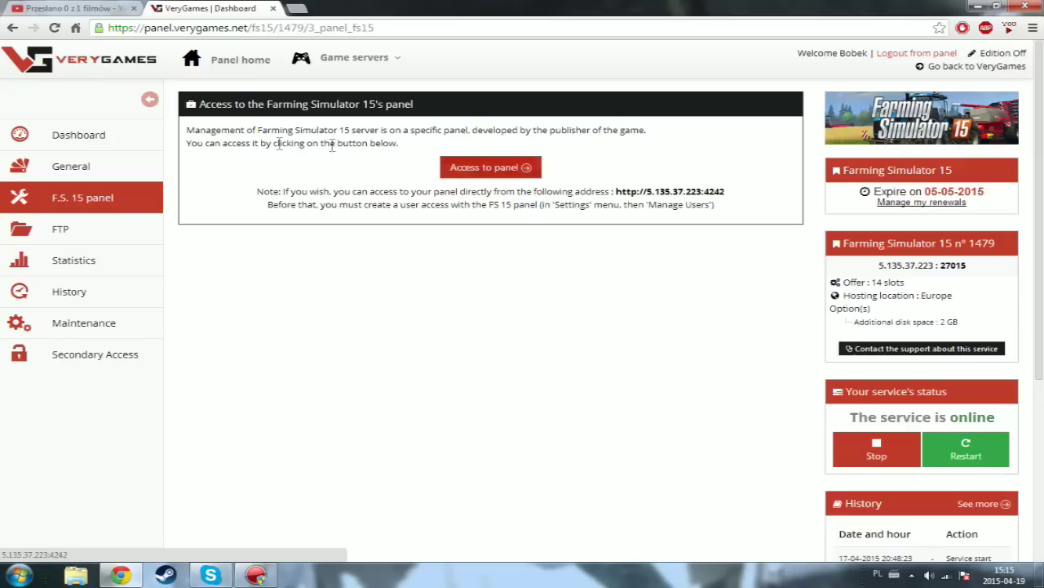
- Review the FTP access details and new-login form, then switch to Statistics
click(77, 236)
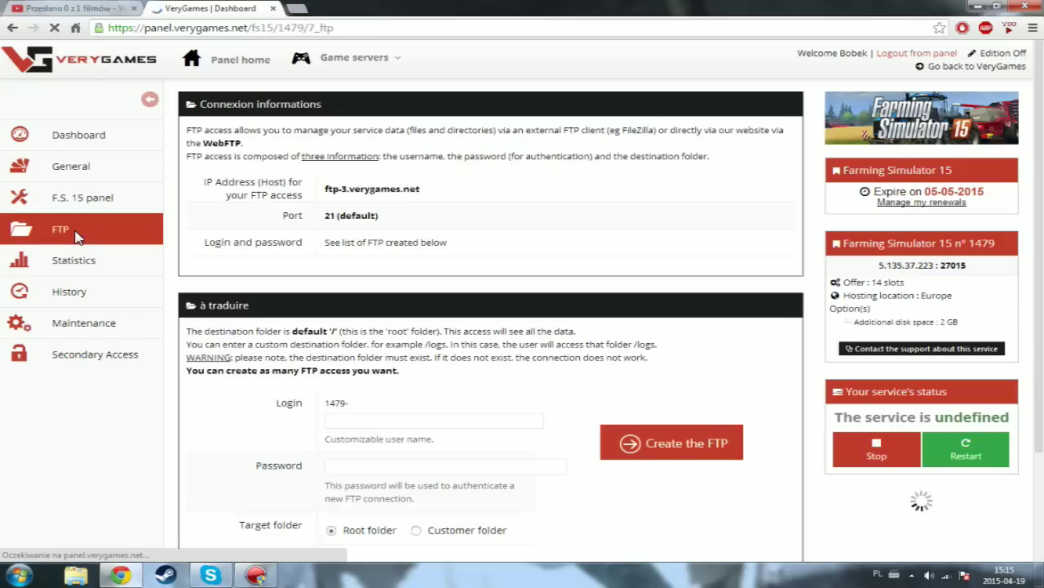
scroll(268, 245, down, 2)
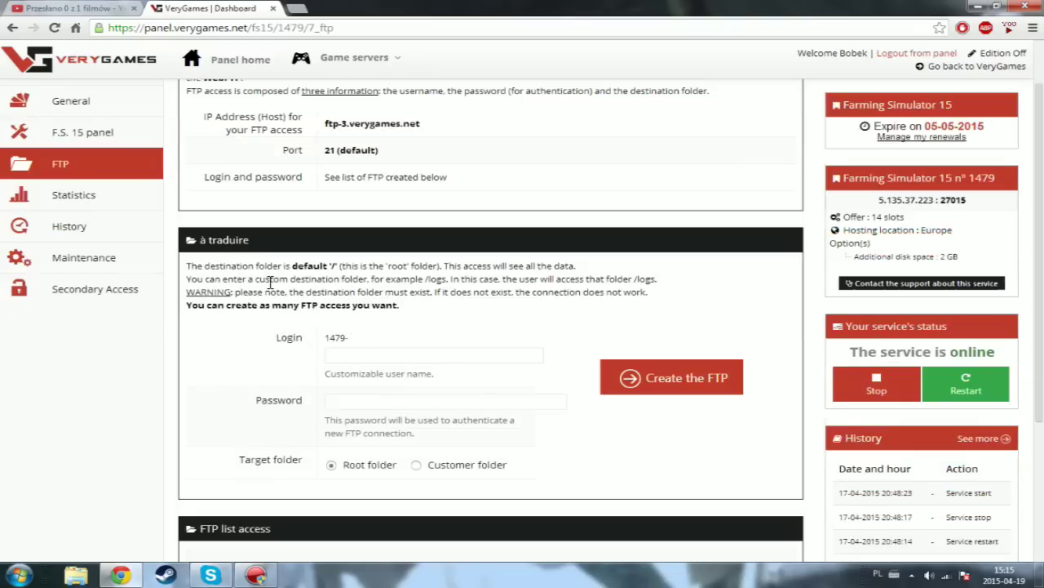
scroll(269, 281, up, 1)
scroll(270, 285, up, 1)
scroll(270, 282, down, 1)
click(67, 204)
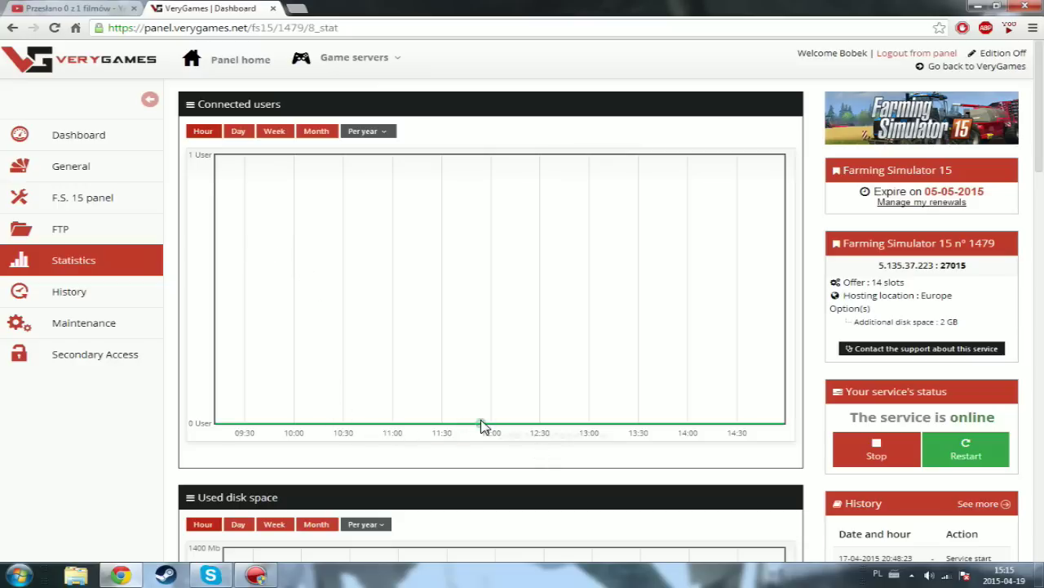
- Scroll through the connected users, disk space, status, CPU and RAM charts and back up
scroll(571, 424, down, 3)
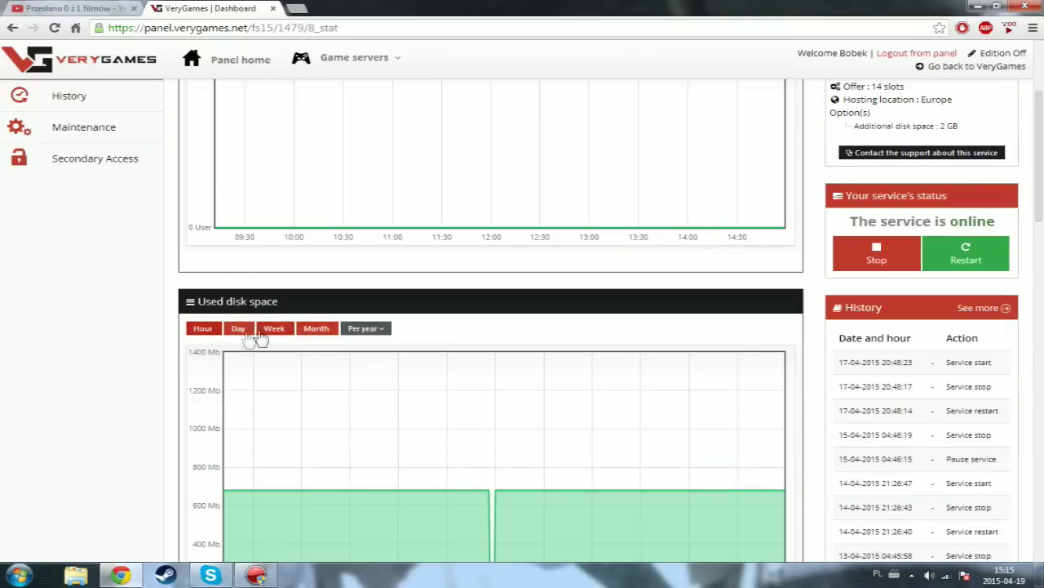
scroll(268, 340, down, 2)
scroll(490, 364, down, 3)
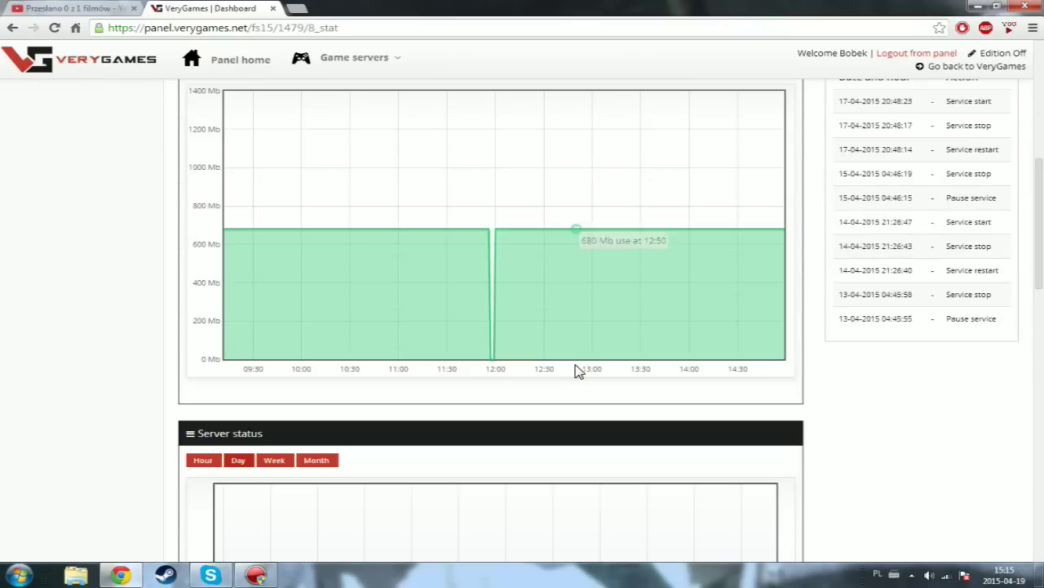
scroll(359, 362, down, 2)
mouse_move(492, 165)
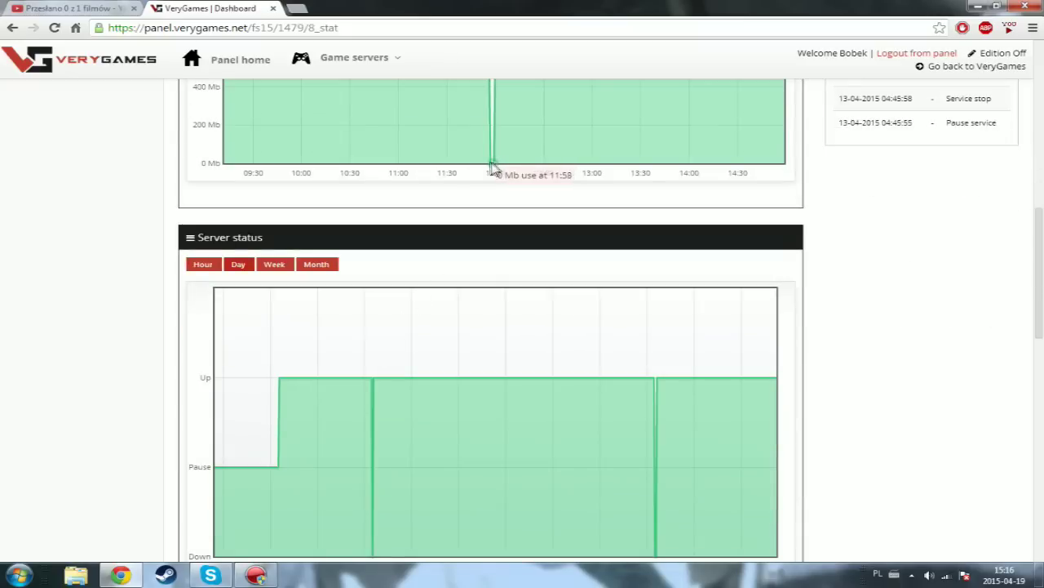
scroll(233, 385, down, 2)
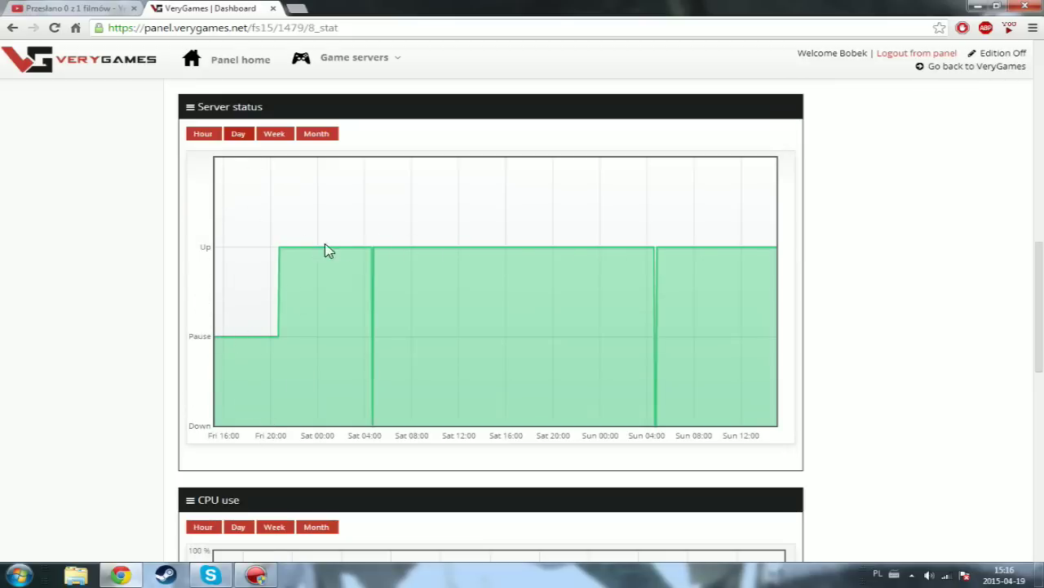
scroll(499, 304, down, 2)
scroll(278, 332, up, 2)
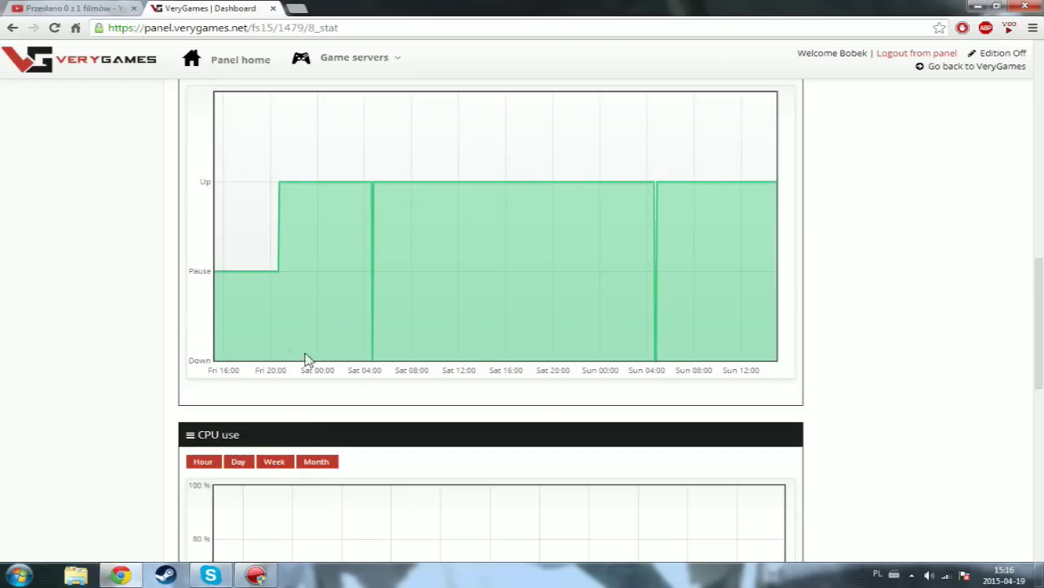
scroll(352, 388, down, 2)
scroll(352, 388, down, 3)
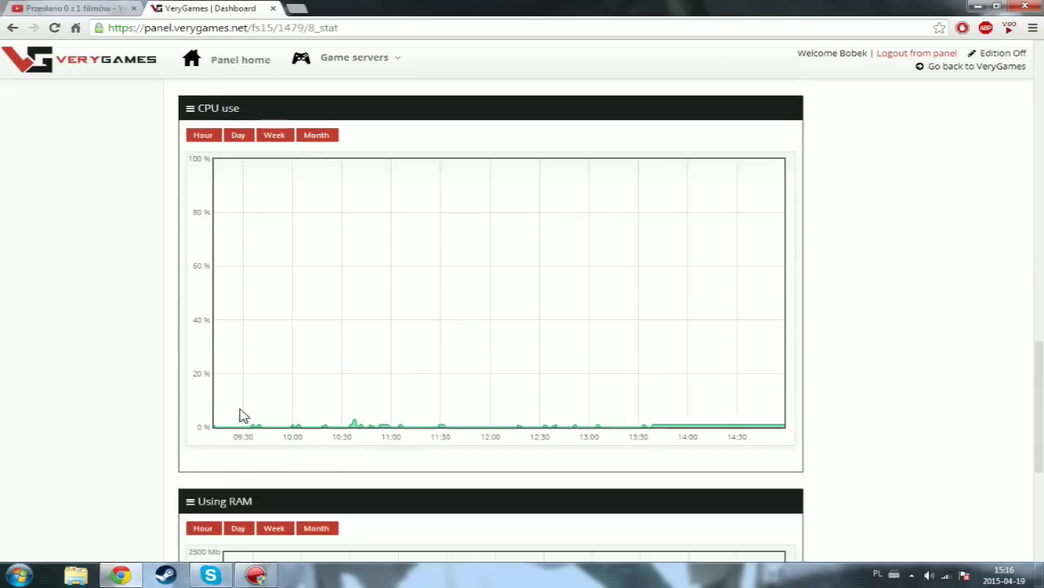
mouse_move(352, 426)
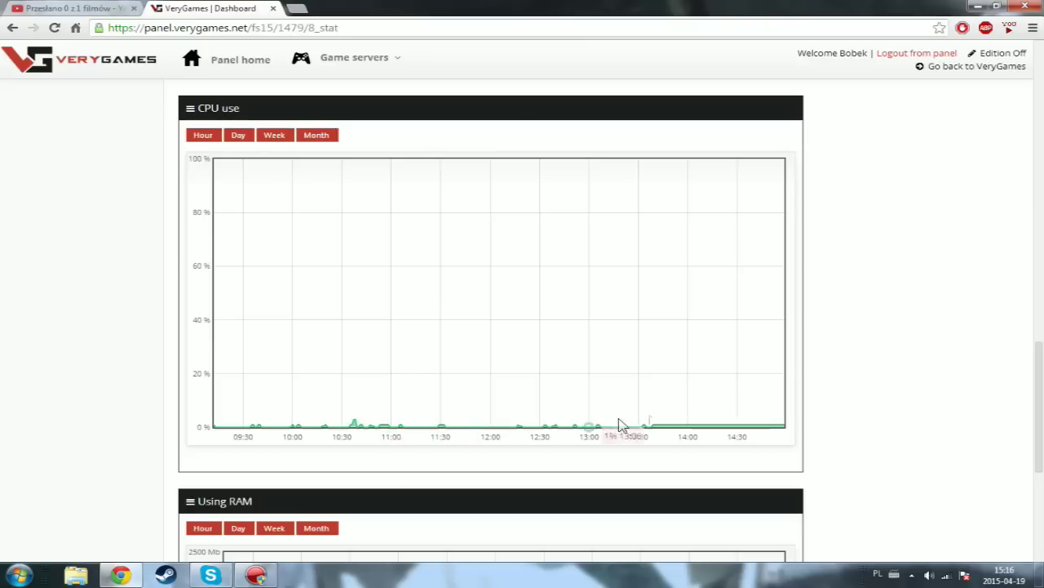
scroll(655, 421, down, 4)
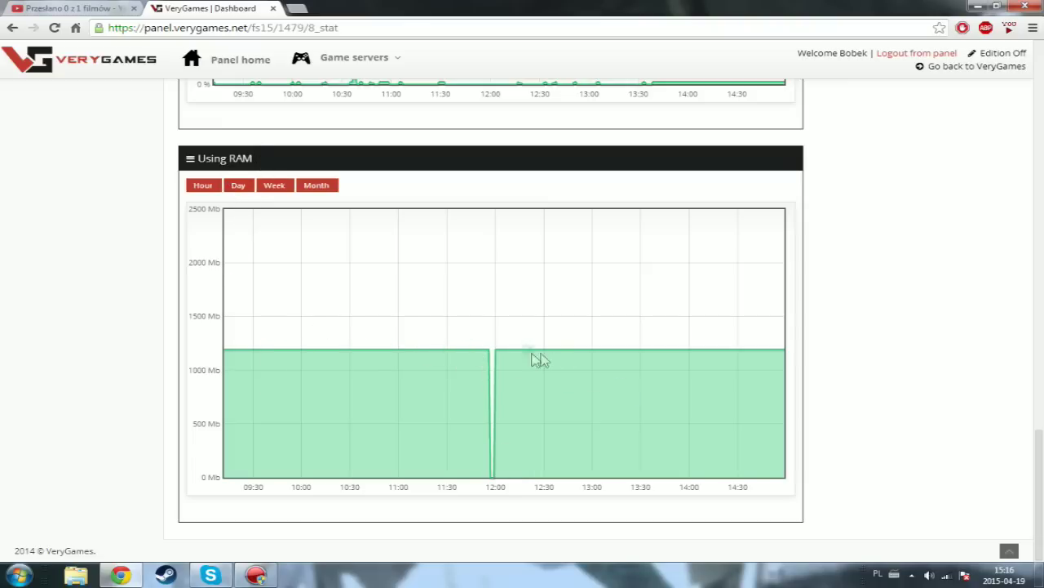
scroll(666, 366, up, 10)
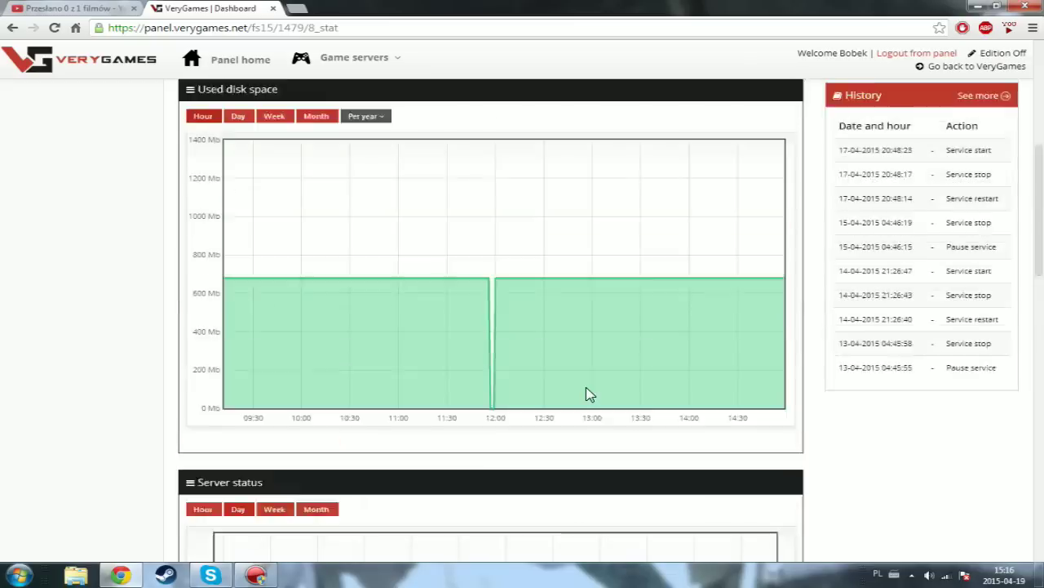
scroll(587, 394, up, 5)
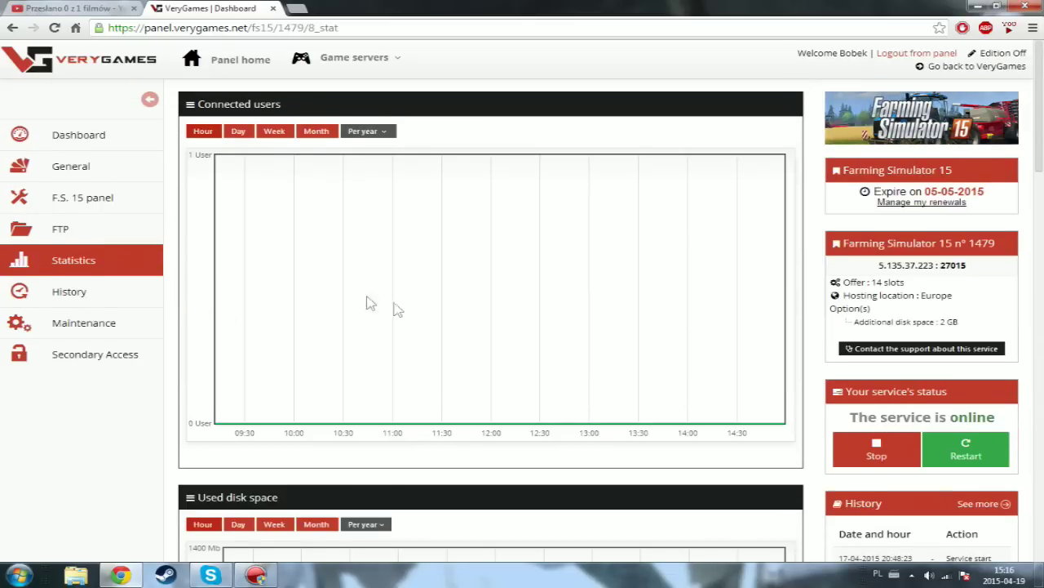
- Review the service history log entries, then bring up the server Maintenance reinitialization page
click(85, 298)
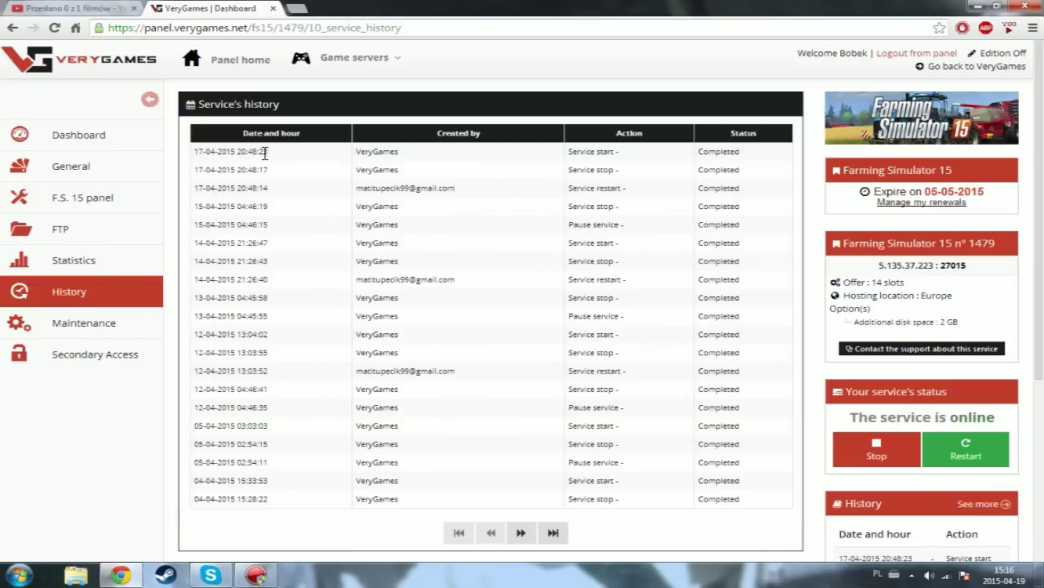
scroll(499, 253, down, 3)
scroll(500, 254, up, 3)
drag(404, 154, 358, 152)
drag(616, 169, 586, 169)
click(621, 160)
drag(466, 193, 448, 189)
click(357, 190)
click(98, 326)
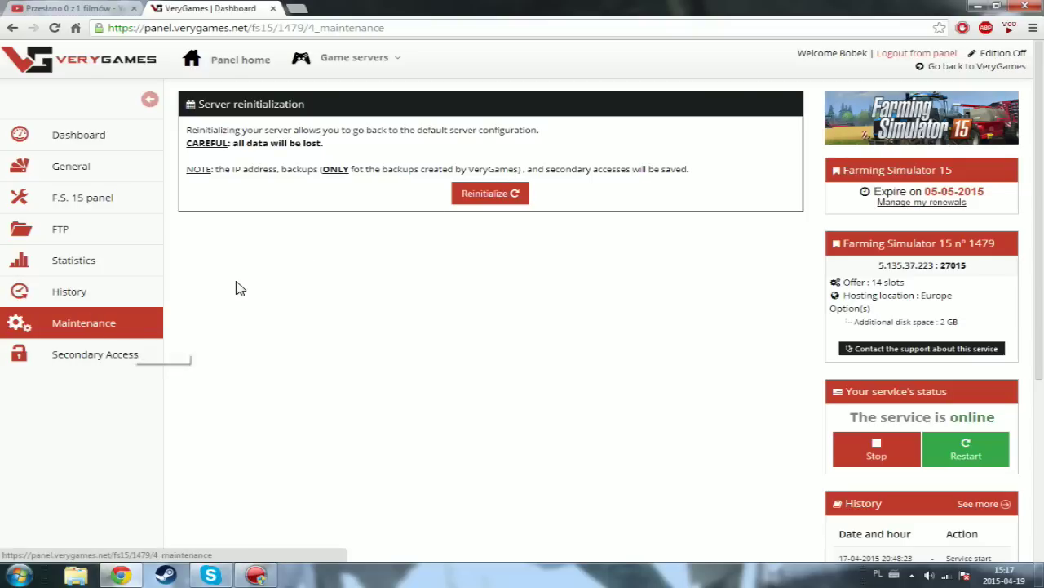
- Inspect the Secondary Access e-mail form, then go to the F.S. 15 panel page
click(79, 361)
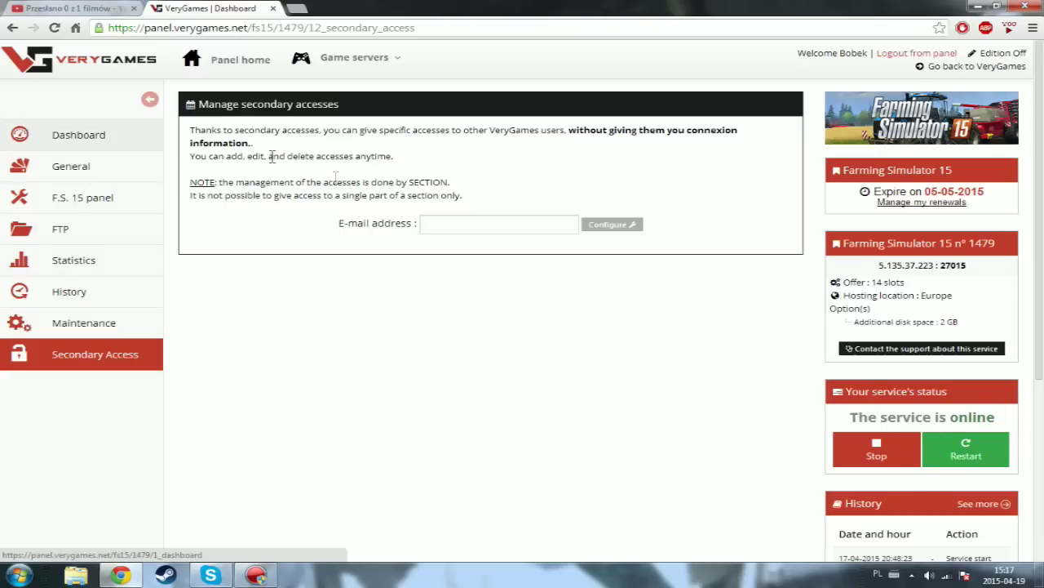
click(436, 224)
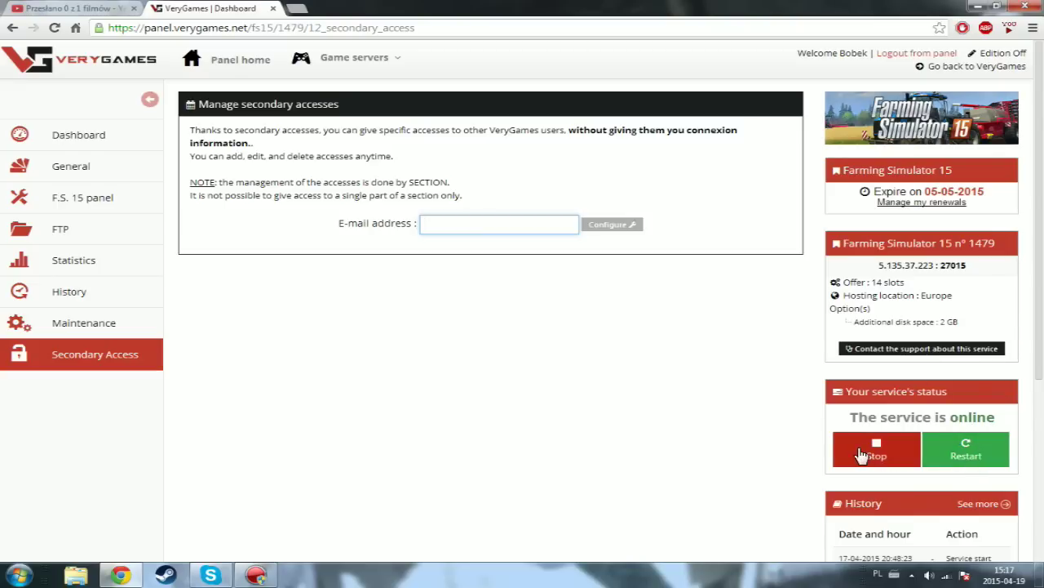
scroll(865, 445, down, 1)
scroll(868, 434, up, 1)
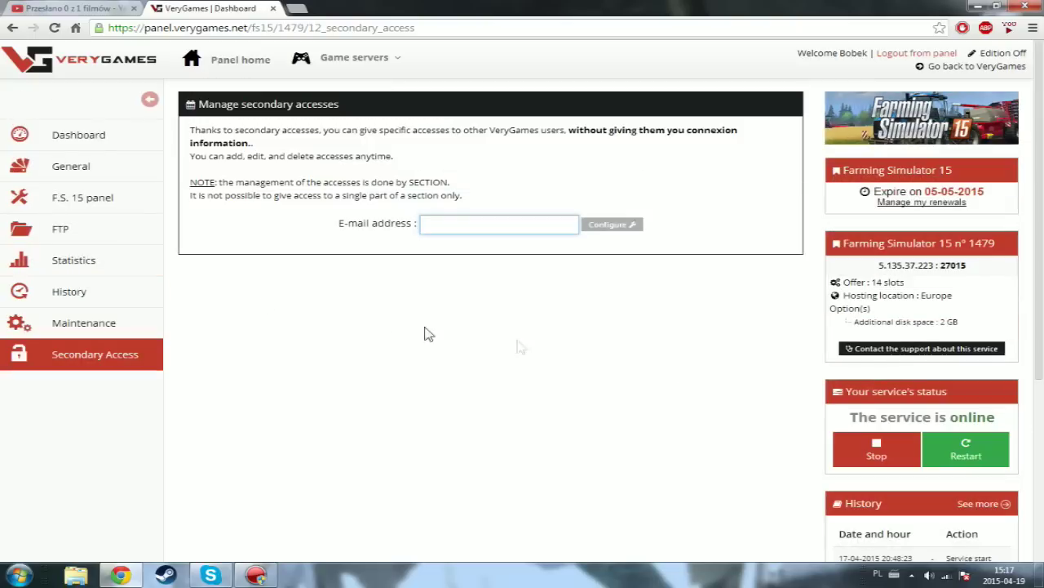
click(75, 201)
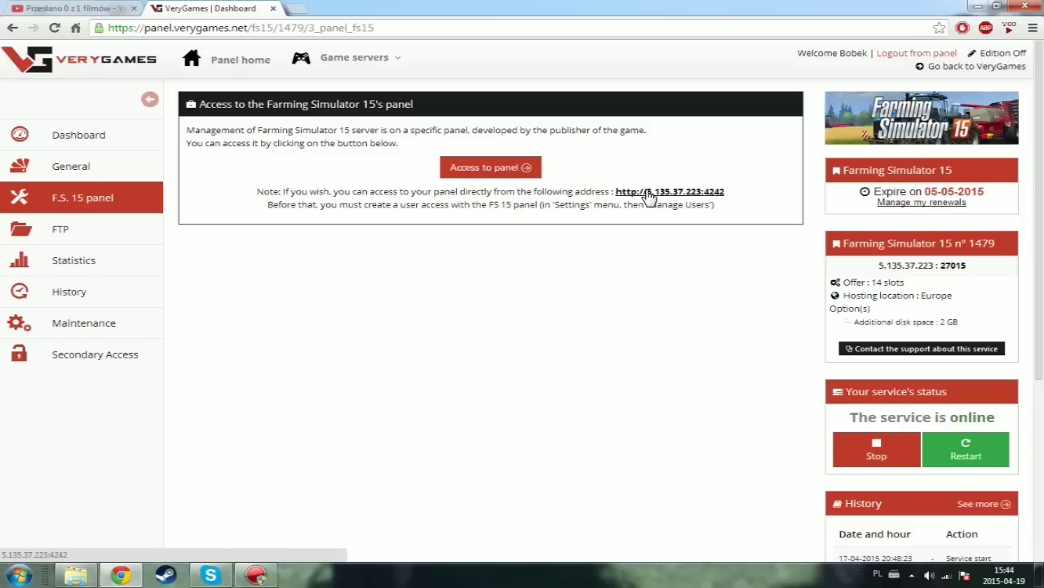
- Open the dedicated server's own web panel and switch it to English
click(490, 172)
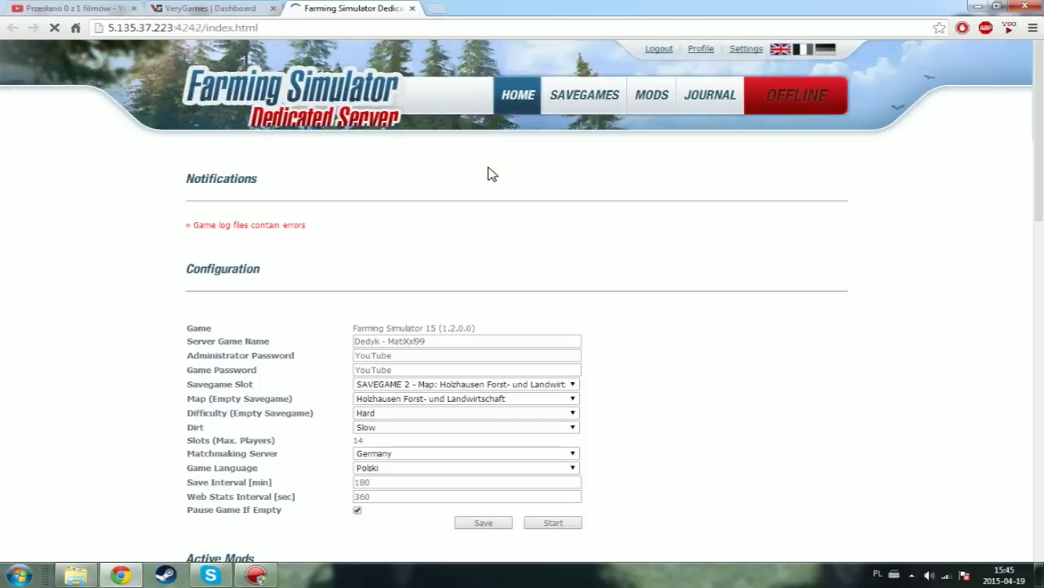
scroll(492, 174, down, 1)
scroll(492, 174, up, 1)
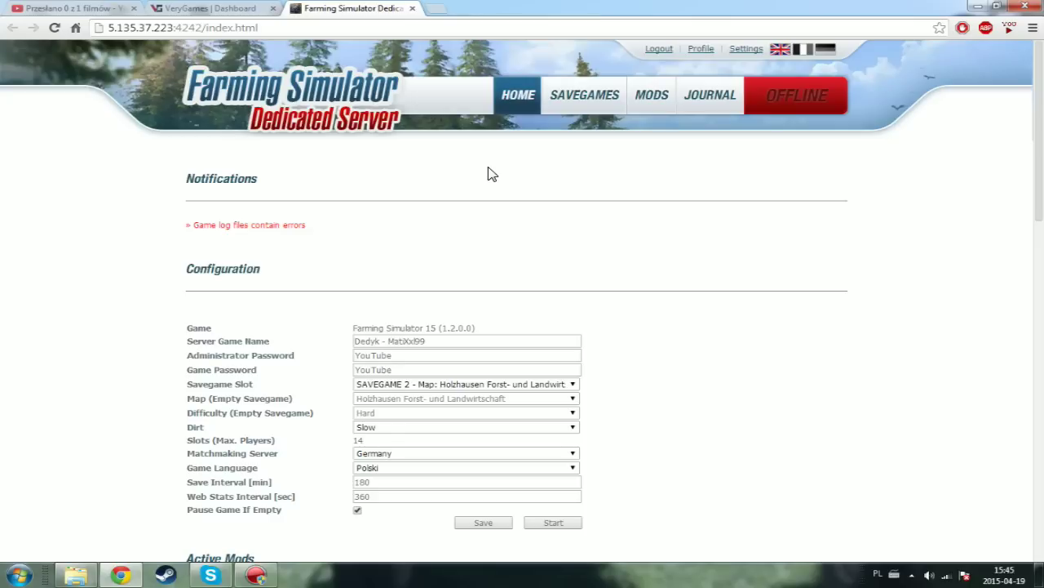
click(514, 98)
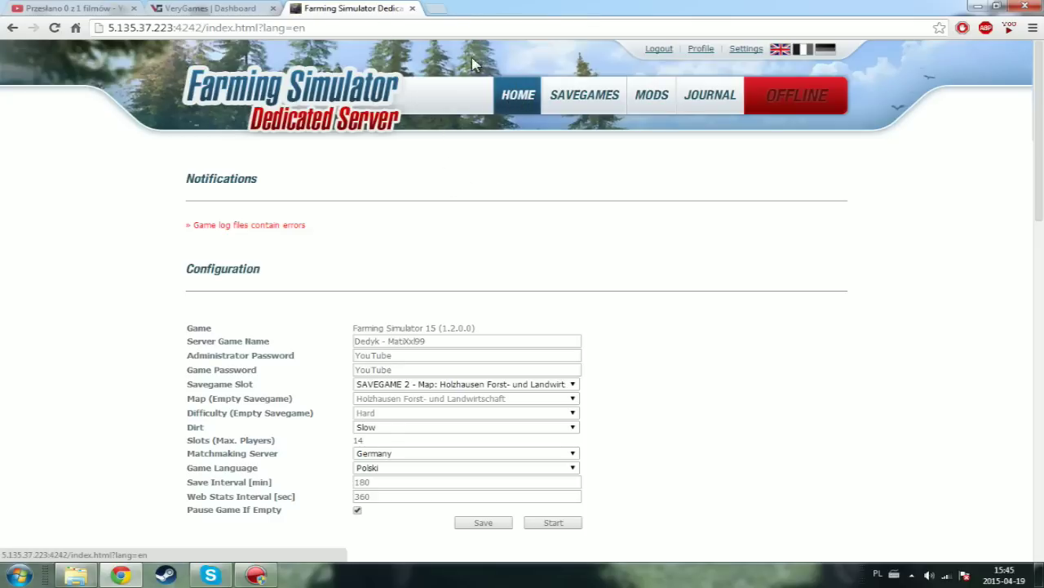
- Inspect the Configuration form's game version, server name and administrator password fields
scroll(453, 85, down, 2)
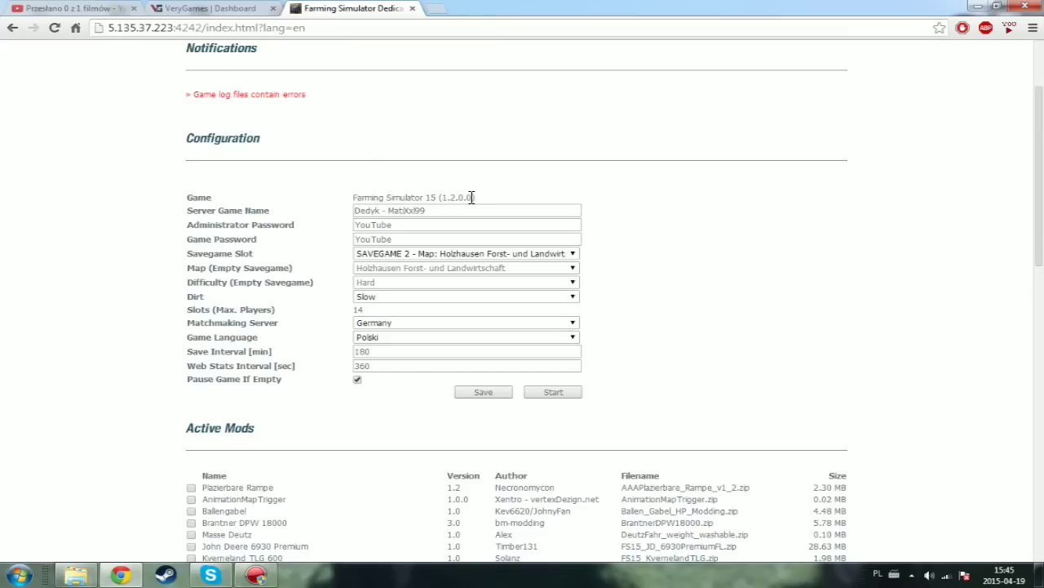
mouse_move(451, 199)
mouse_down()
mouse_move(471, 197)
mouse_move(457, 197)
mouse_up()
click(430, 210)
click(432, 210)
click(659, 213)
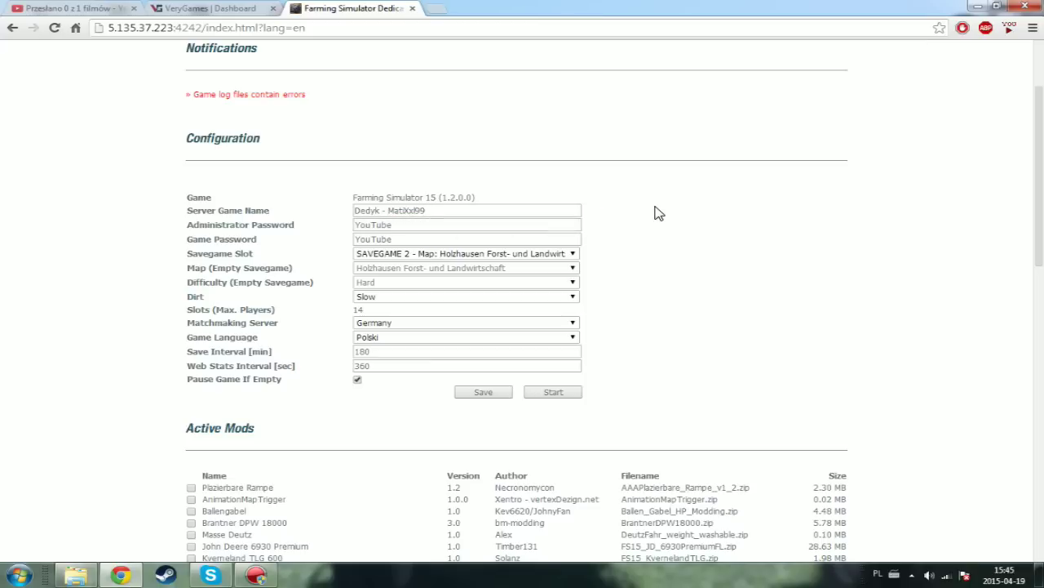
mouse_move(395, 228)
mouse_down()
mouse_move(380, 229)
mouse_move(394, 230)
mouse_up()
click(400, 226)
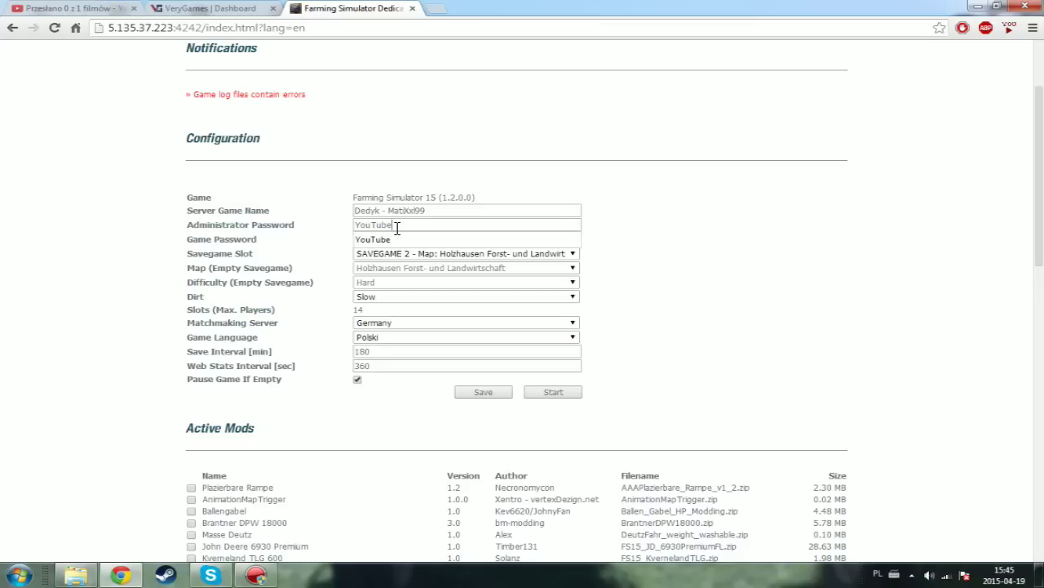
click(634, 251)
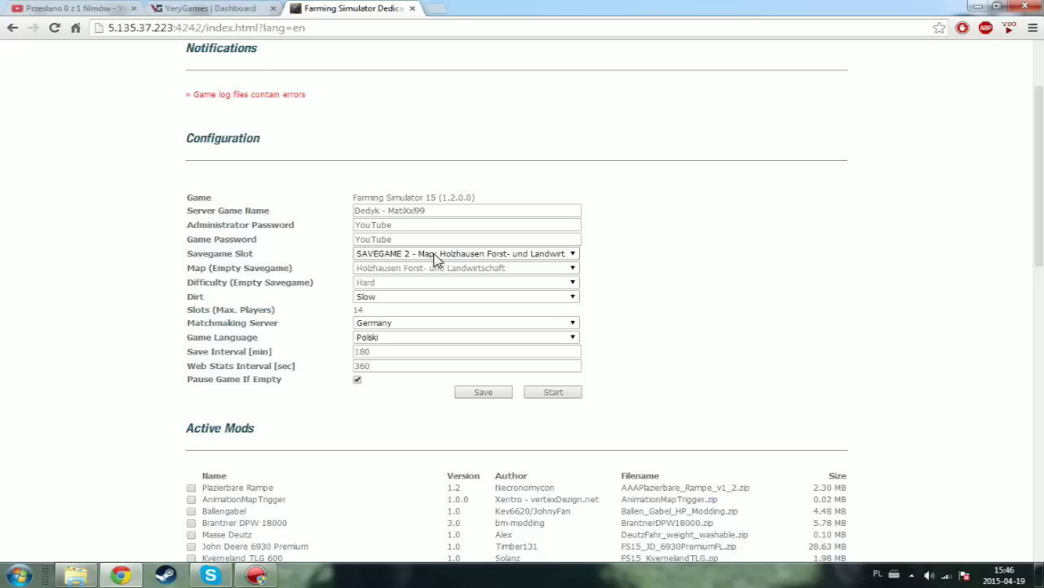
click(444, 257)
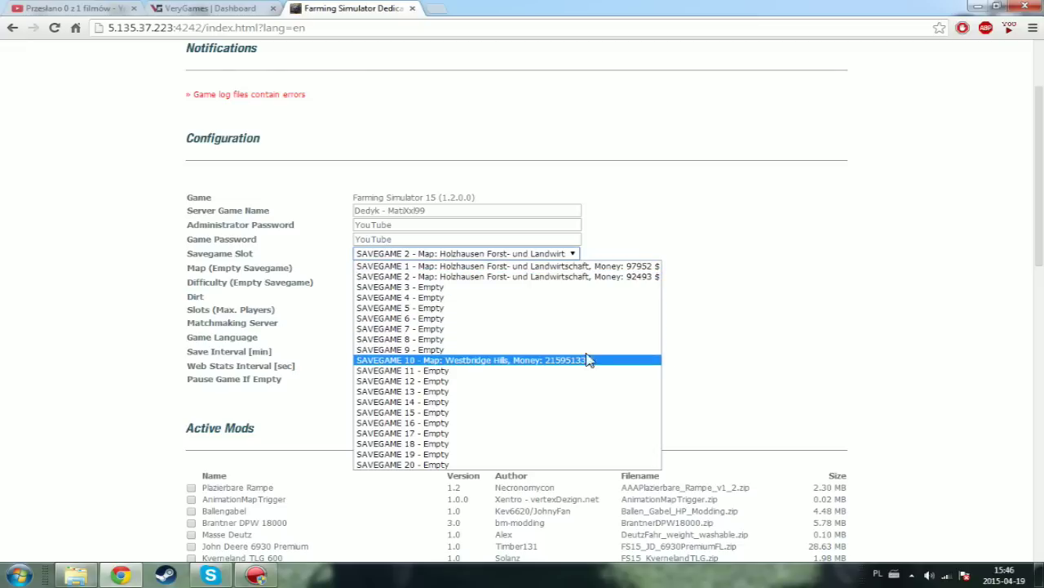
click(522, 277)
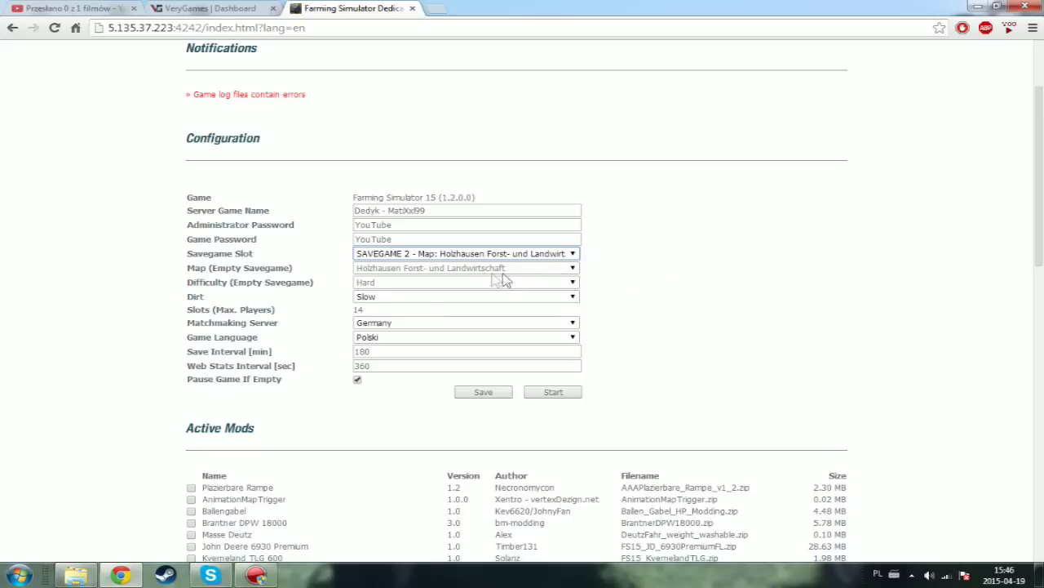
click(419, 255)
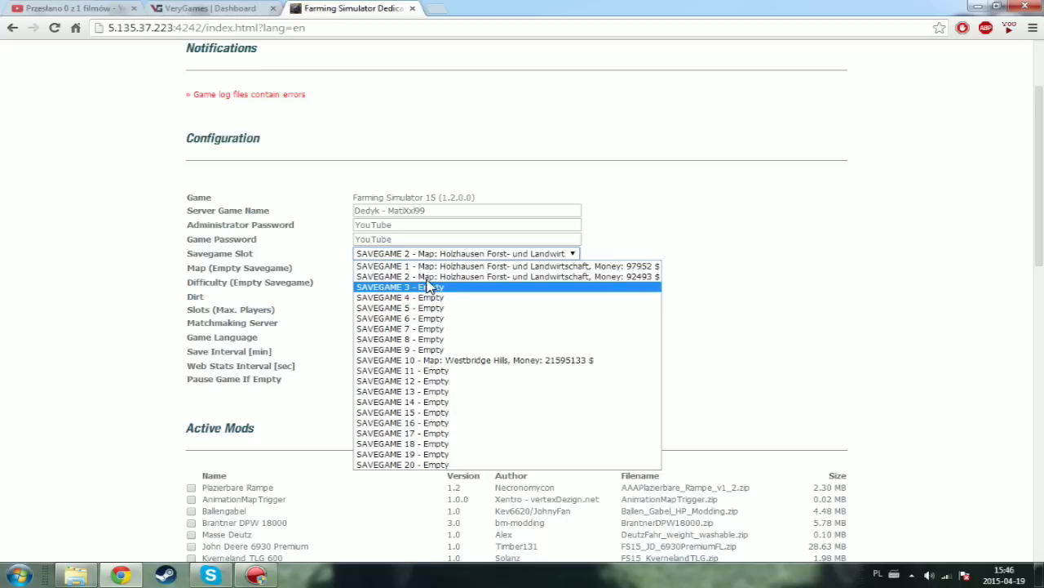
click(426, 276)
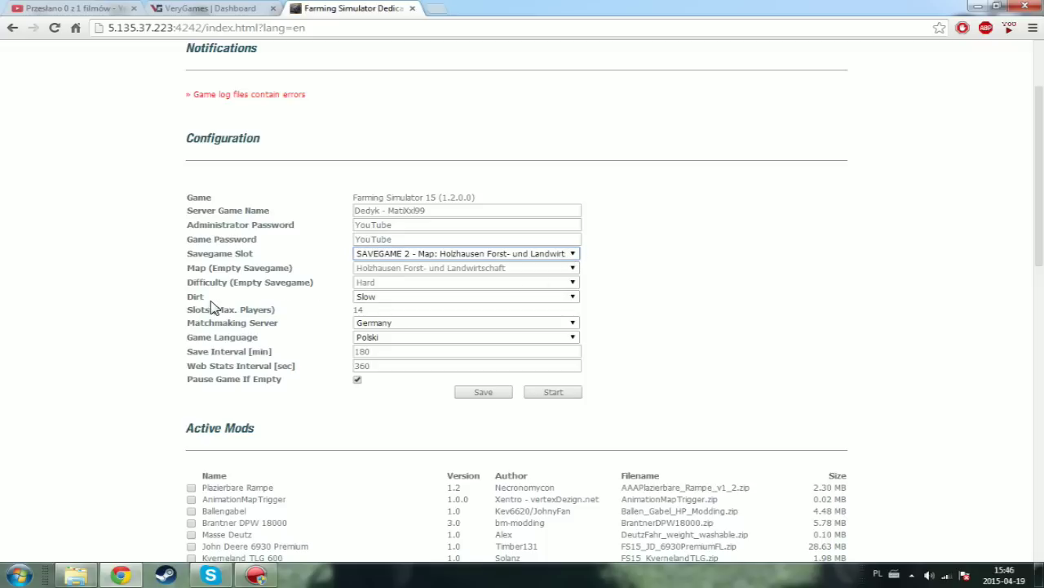
click(393, 299)
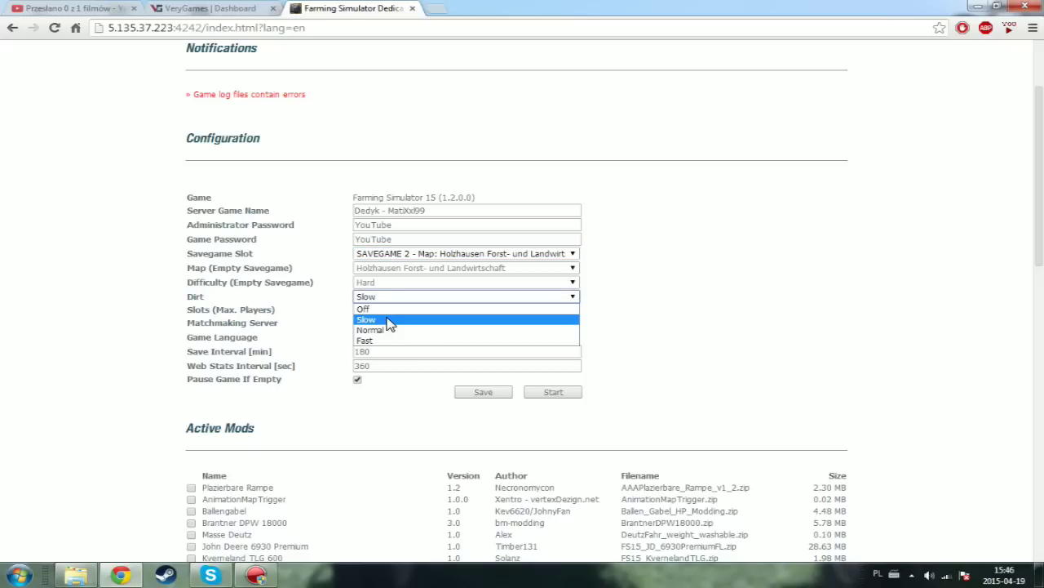
click(465, 319)
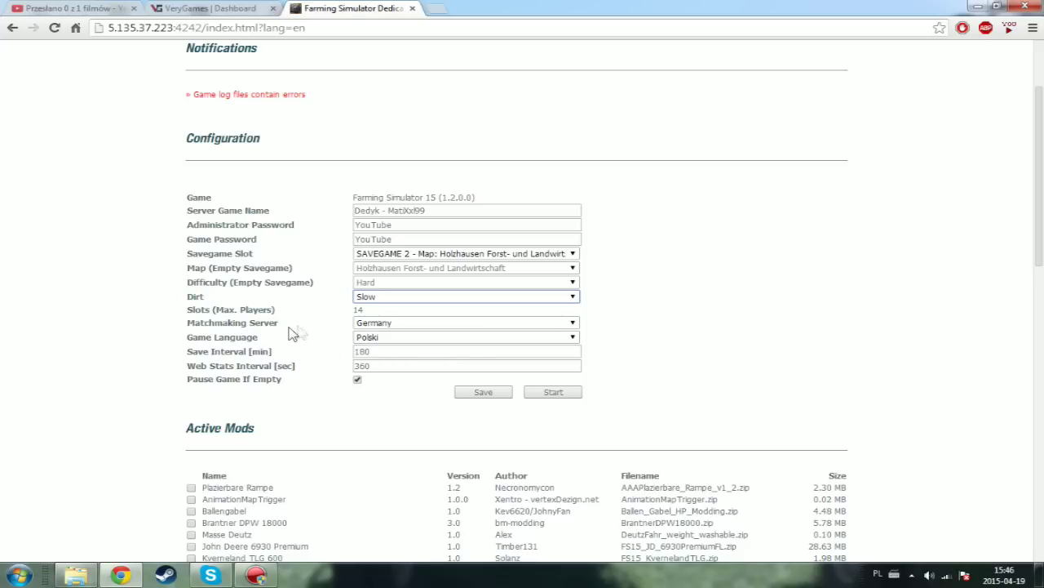
double_click(360, 310)
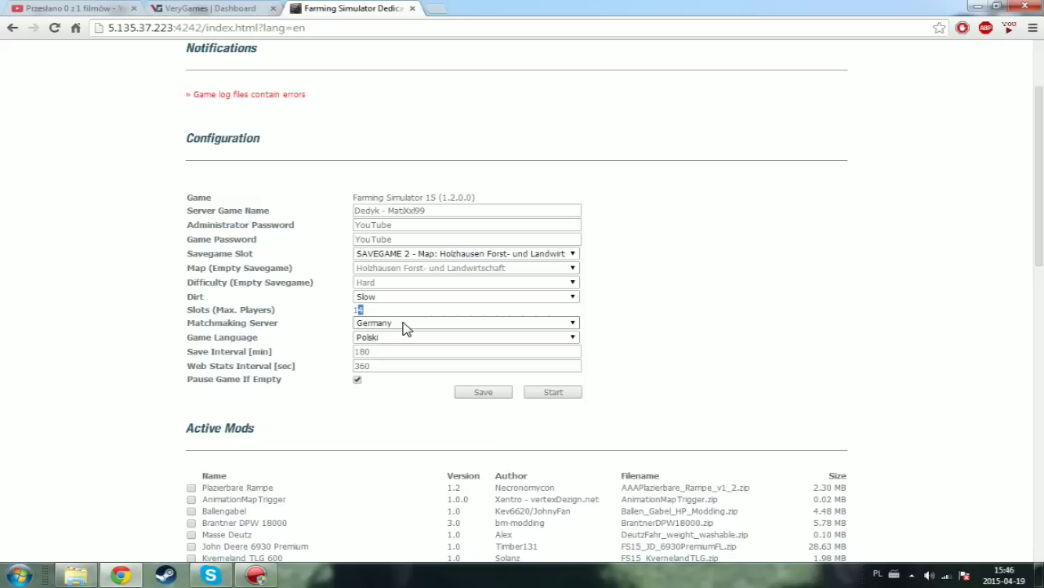
click(286, 329)
click(373, 325)
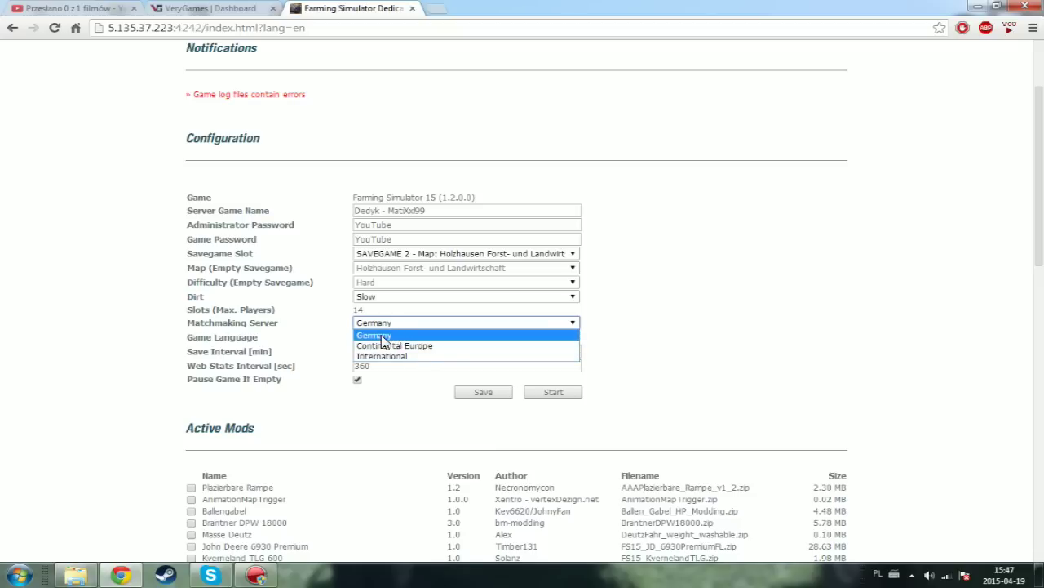
click(381, 335)
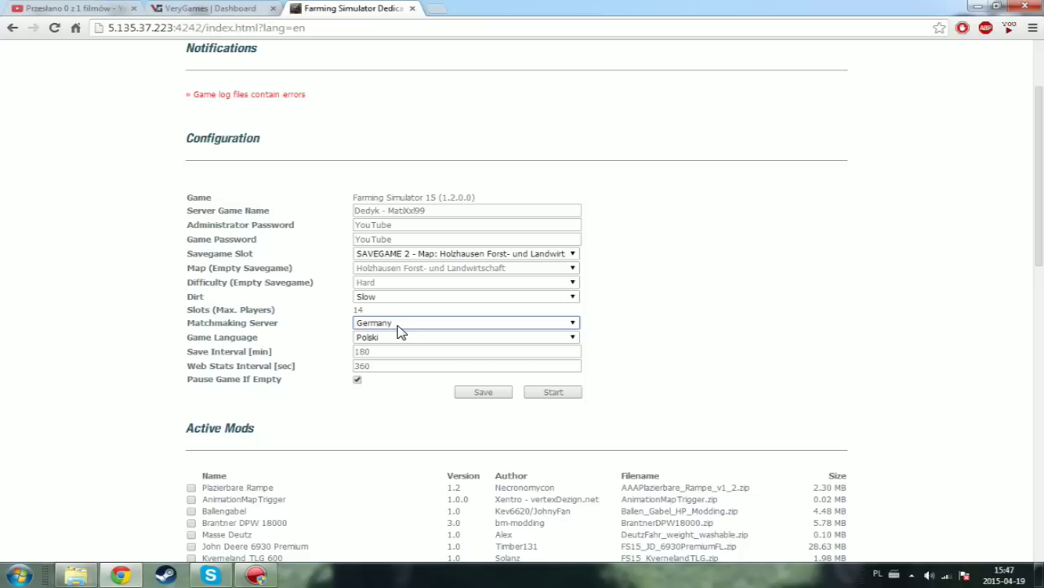
click(412, 331)
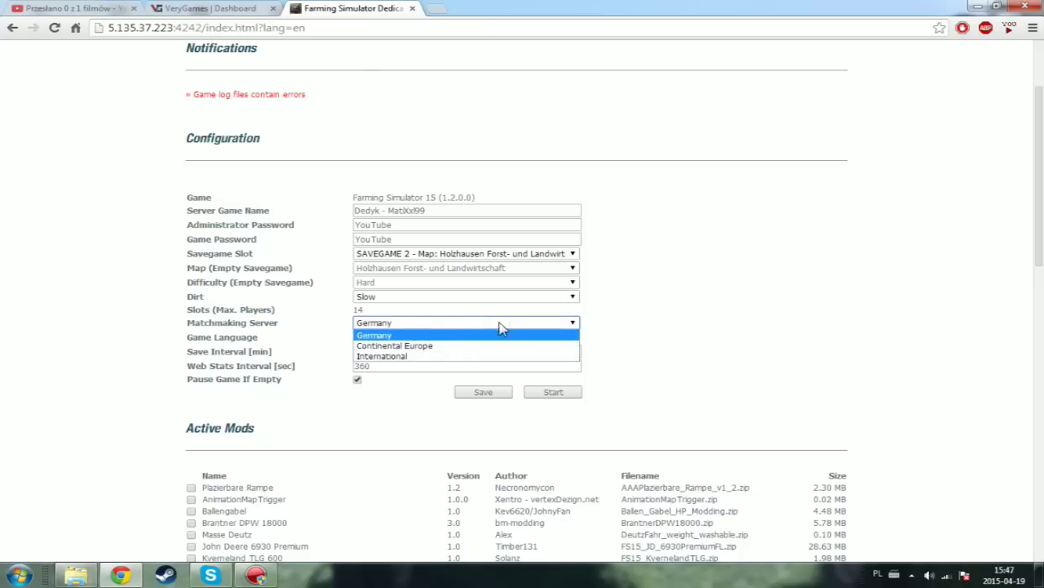
click(529, 326)
click(384, 324)
click(412, 328)
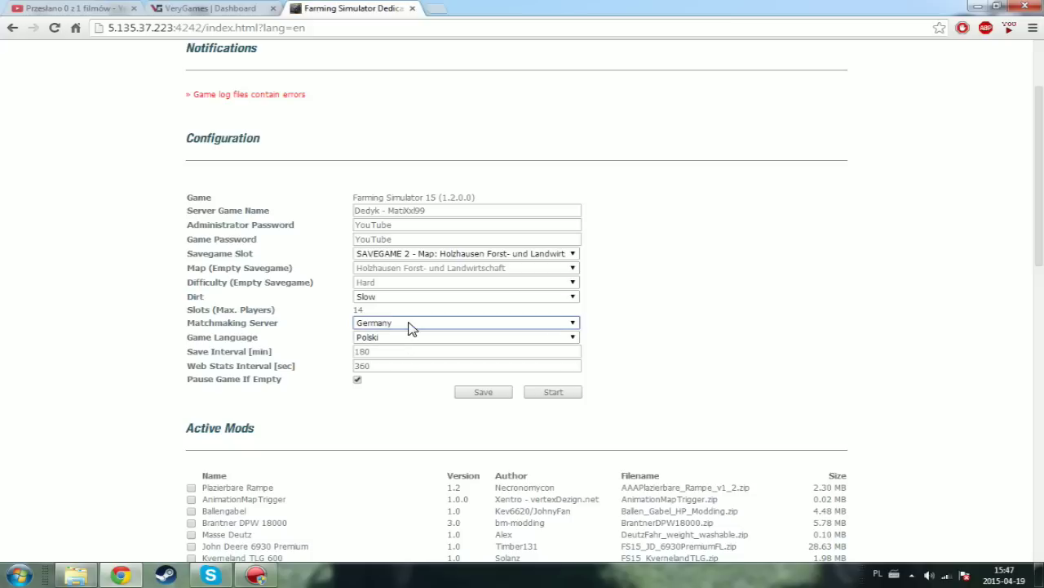
click(412, 328)
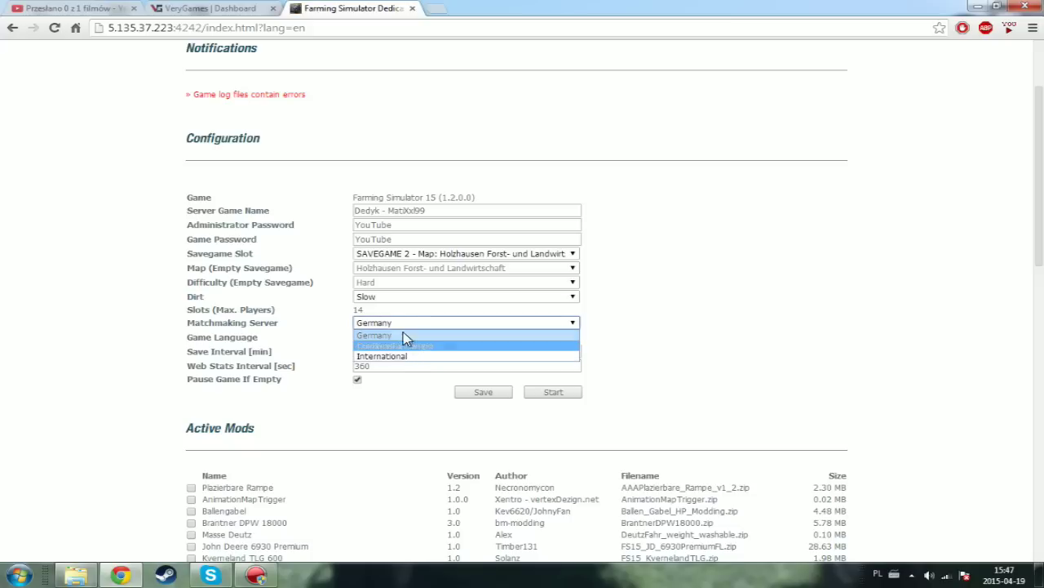
click(388, 332)
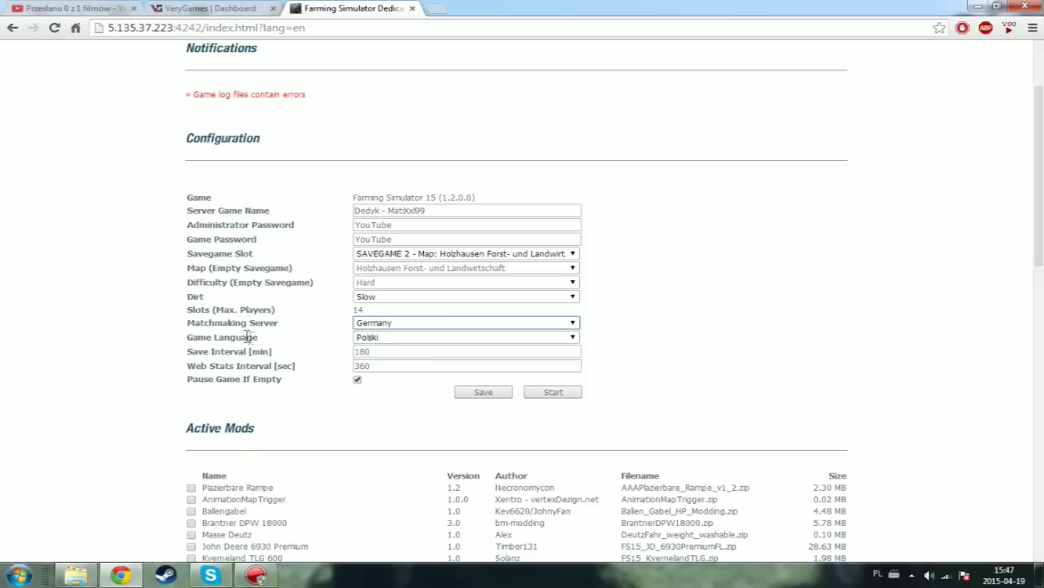
click(390, 338)
click(391, 340)
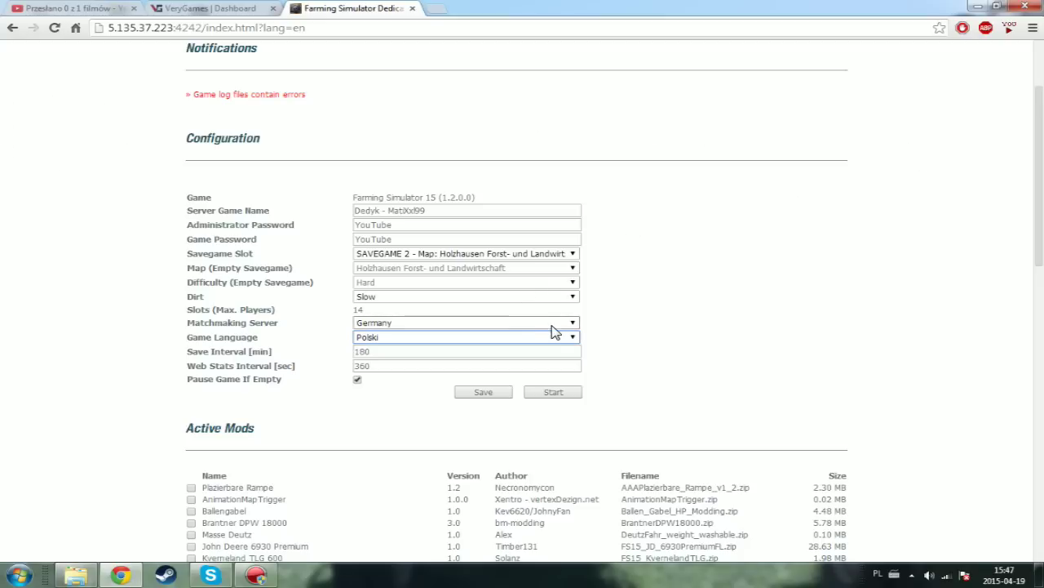
click(491, 340)
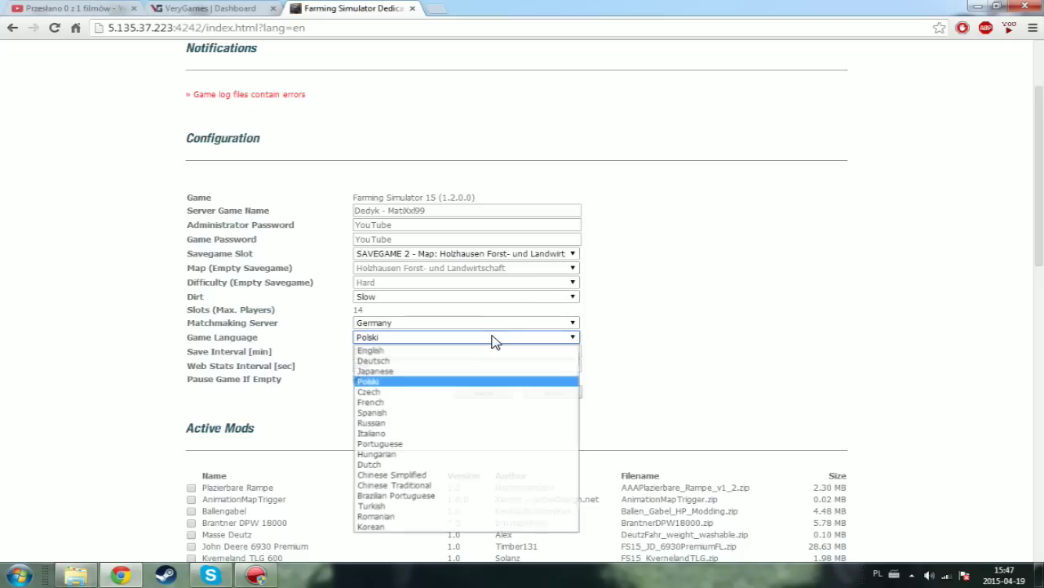
click(367, 392)
click(436, 346)
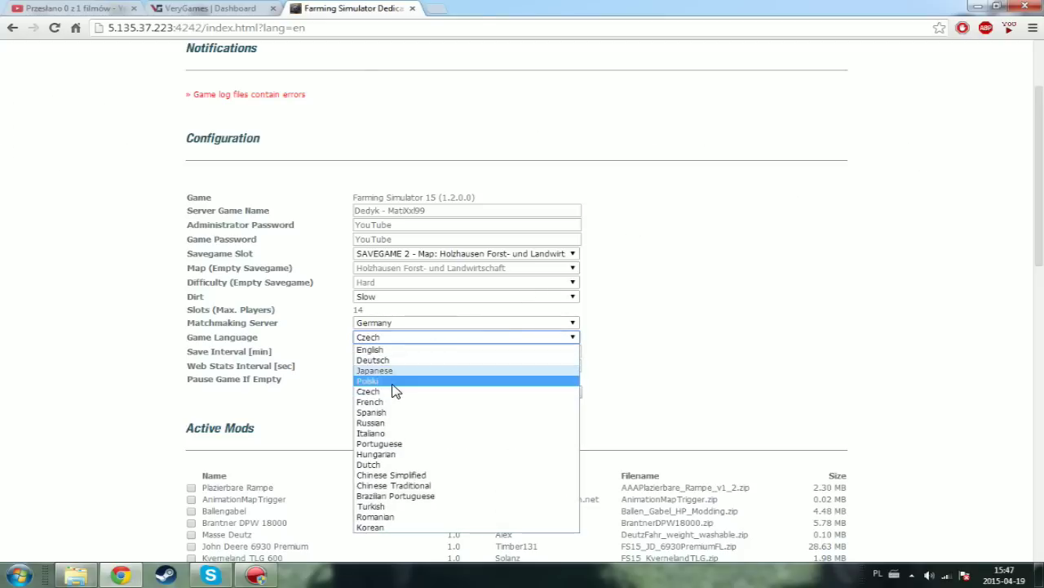
click(397, 380)
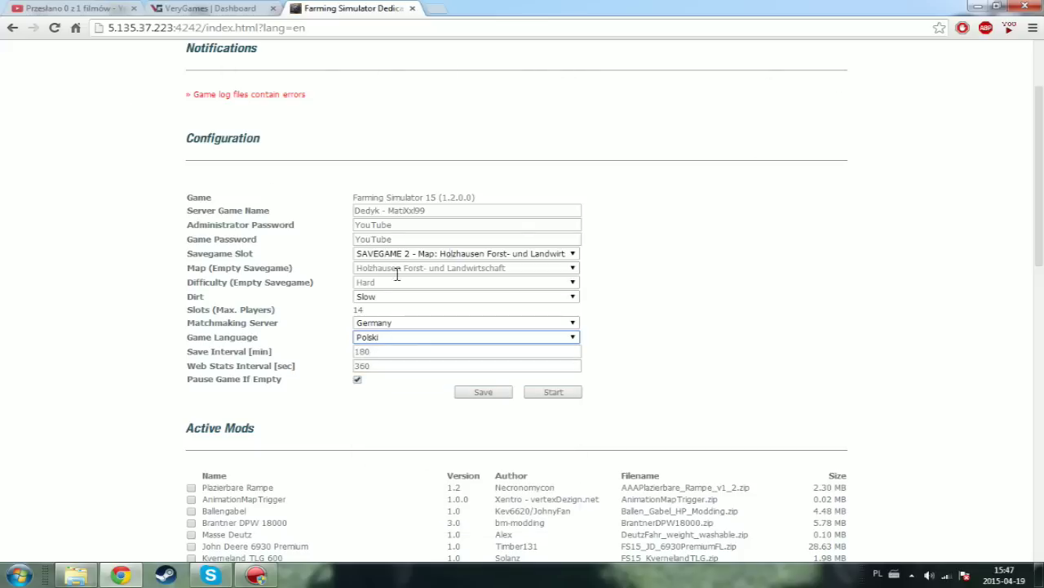
click(390, 354)
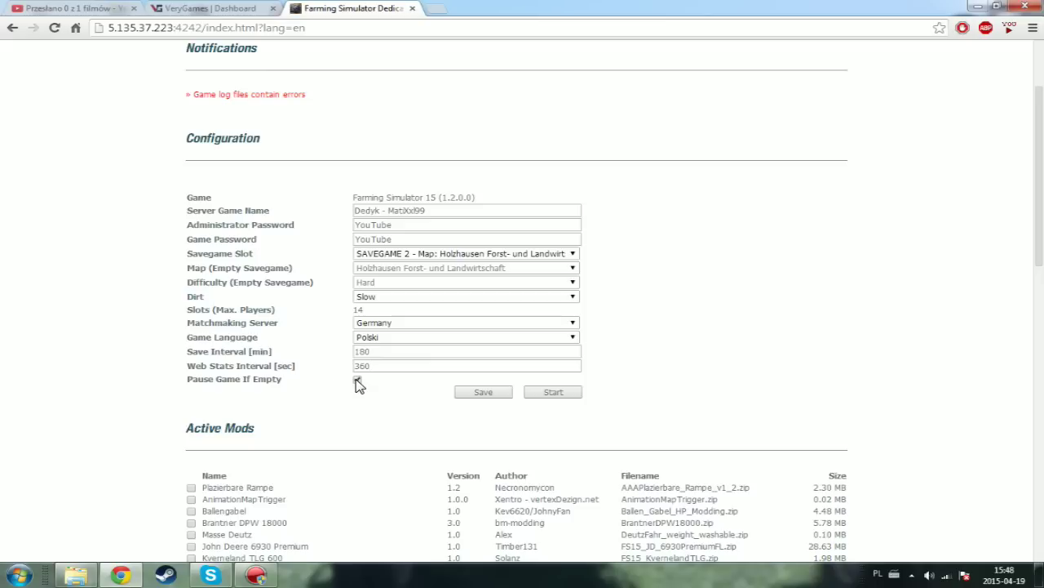
click(358, 380)
- Save the server configuration, then scroll down to Activate Mods listing CamMod, ITRunner DLC, JCB Pack
scroll(382, 391, down, 3)
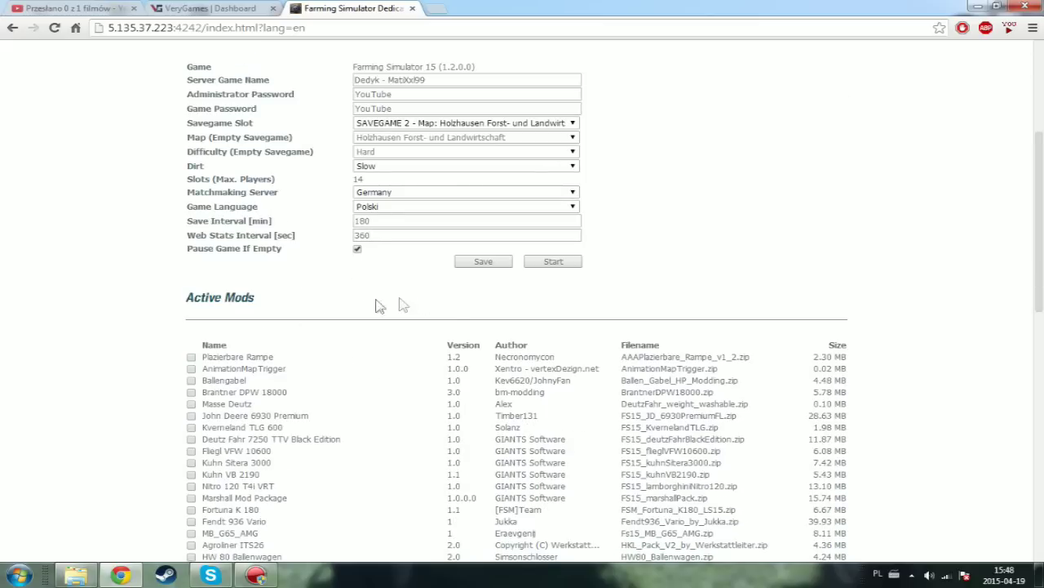
click(481, 261)
scroll(270, 284, down, 3)
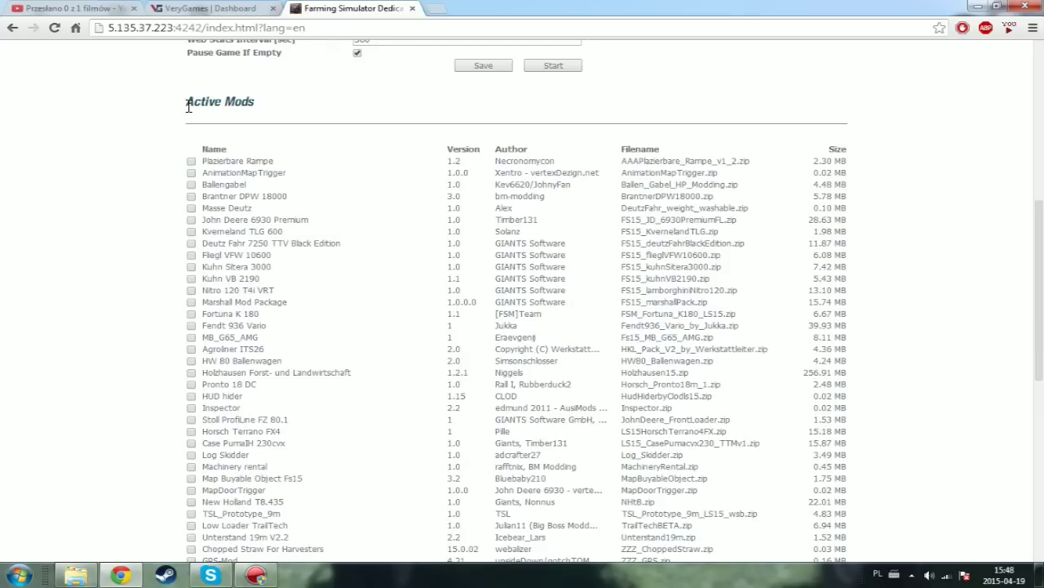
drag(187, 102, 268, 100)
scroll(253, 162, down, 1)
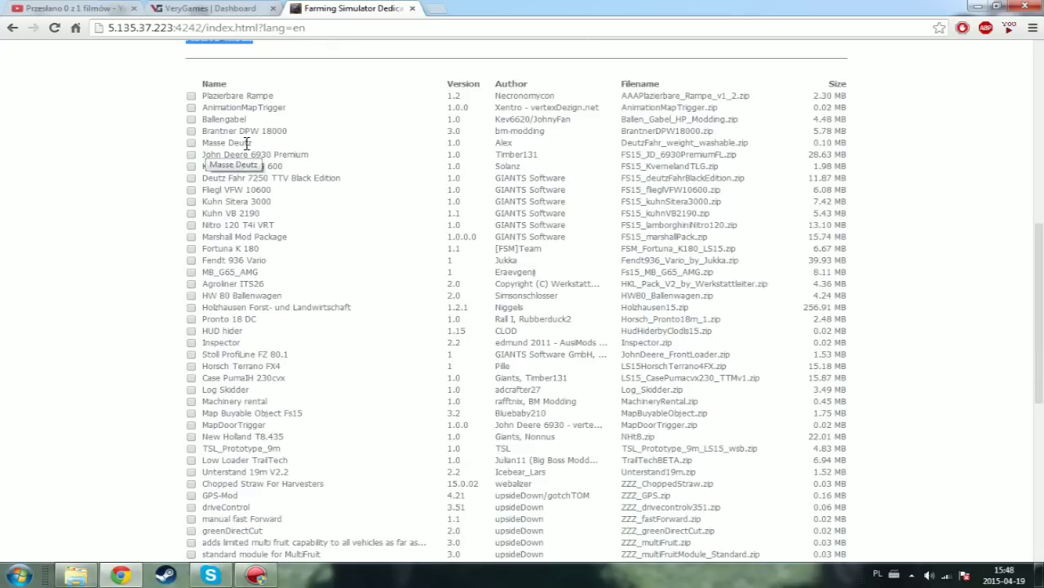
scroll(249, 138, down, 5)
scroll(249, 137, down, 2)
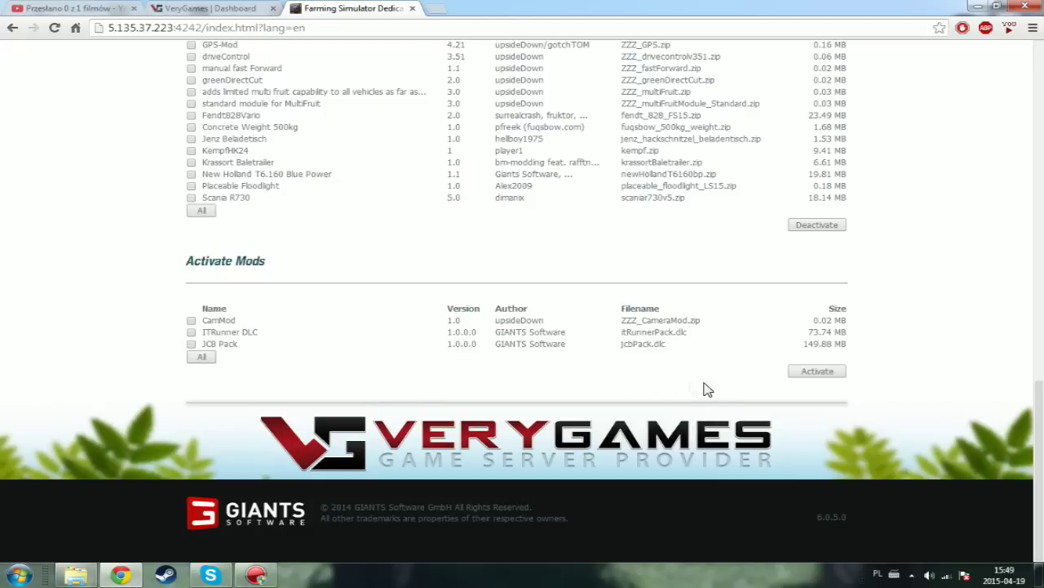
- Tick CamMod and try activating it, then untick it to leave it inactive
scroll(564, 380, up, 3)
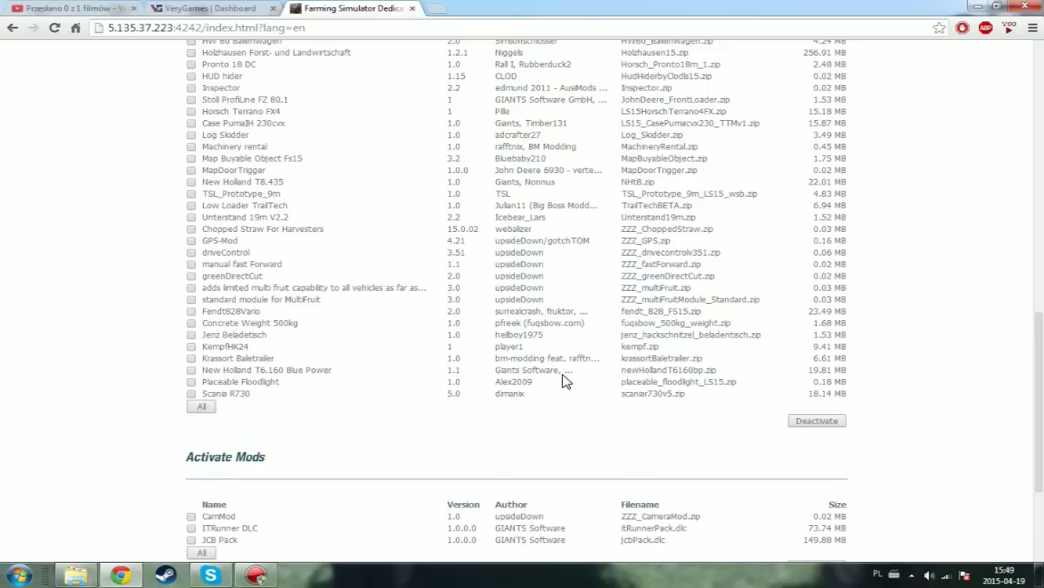
scroll(564, 380, down, 3)
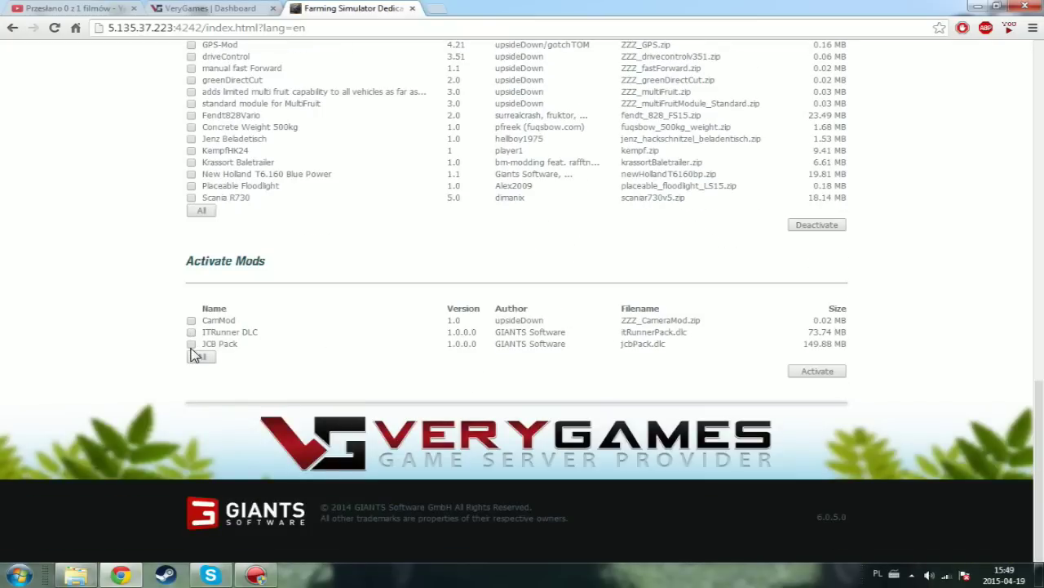
click(192, 321)
click(820, 374)
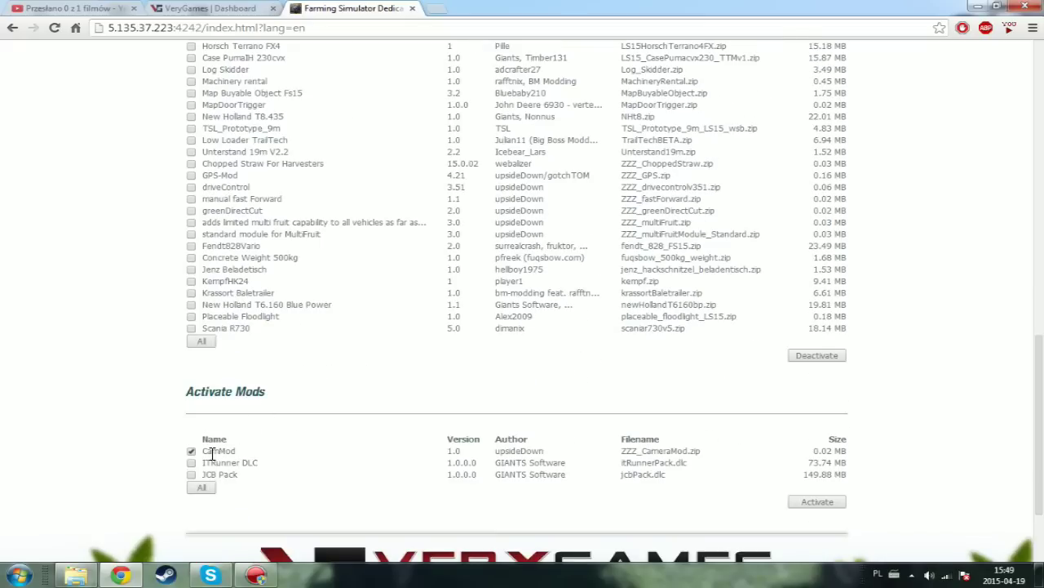
drag(219, 451, 237, 452)
scroll(311, 242, up, 5)
scroll(310, 248, down, 5)
click(191, 452)
- Go to the Savegames page listing SAVEGAME 1, 2 and 10
scroll(566, 440, down, 2)
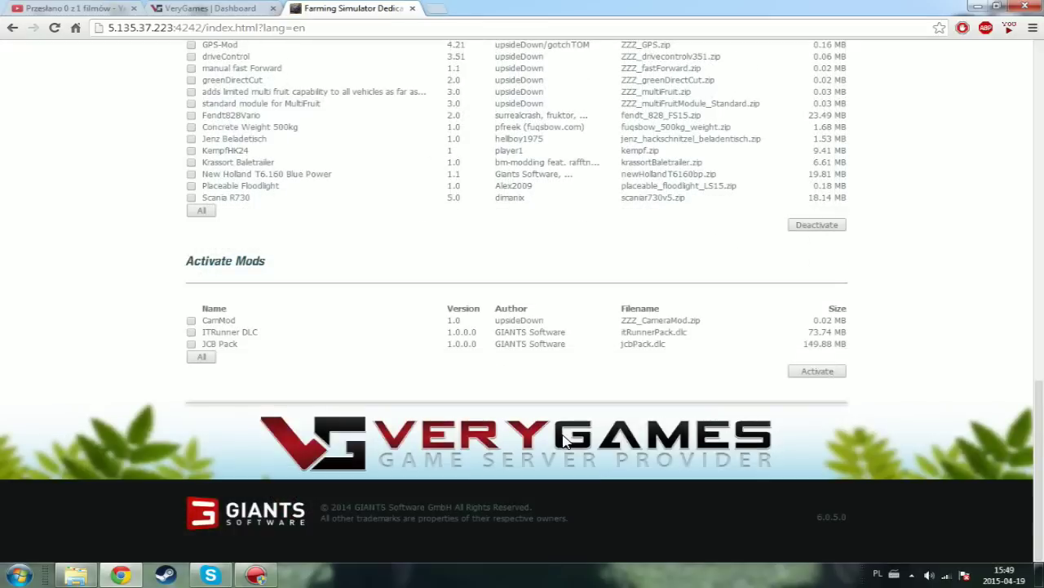
scroll(566, 440, up, 10)
scroll(565, 436, down, 10)
scroll(560, 418, up, 15)
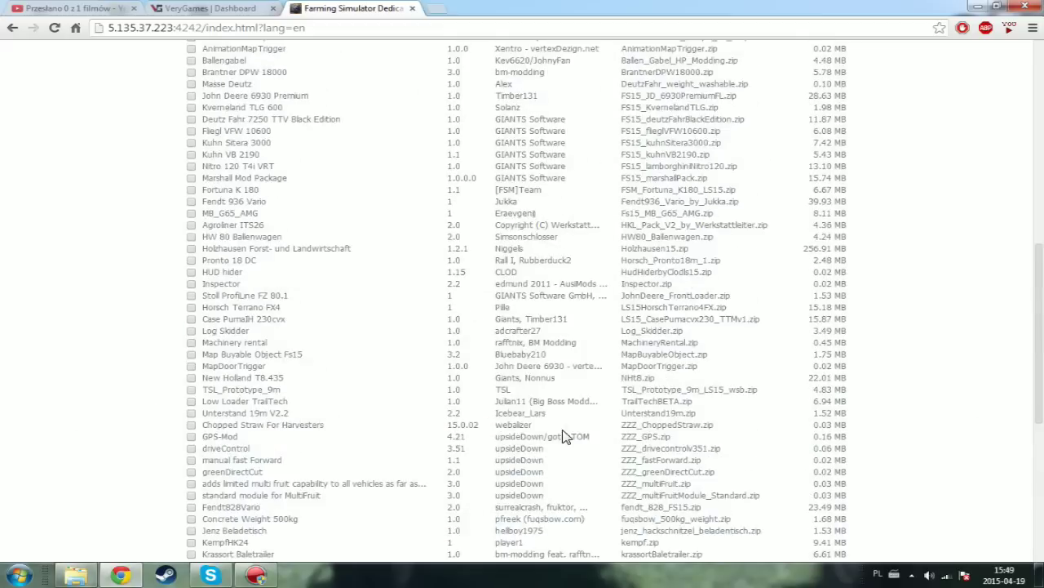
click(584, 104)
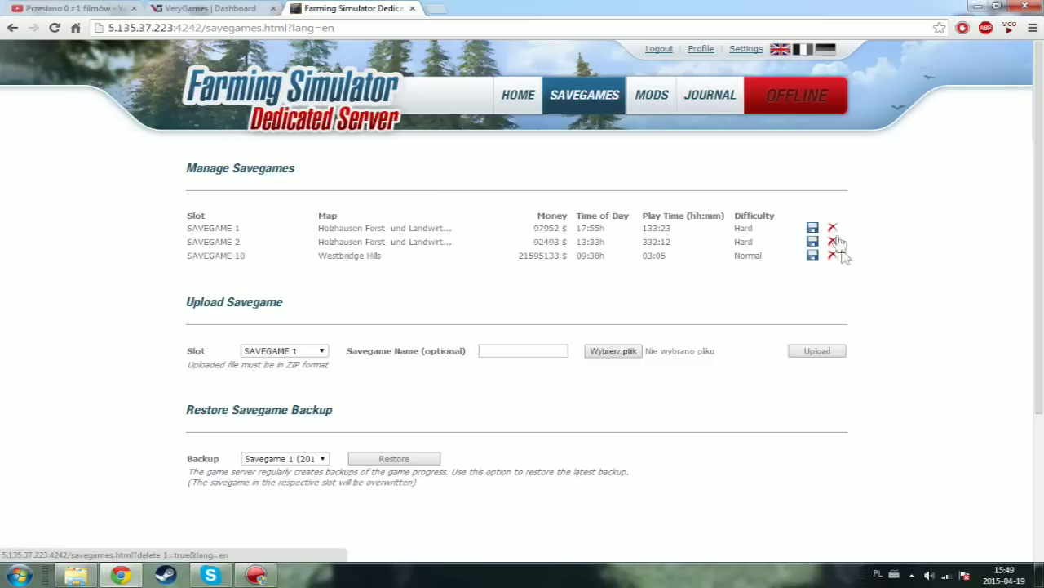
- Set the savegame upload slot to SAVEGAME 9
click(310, 352)
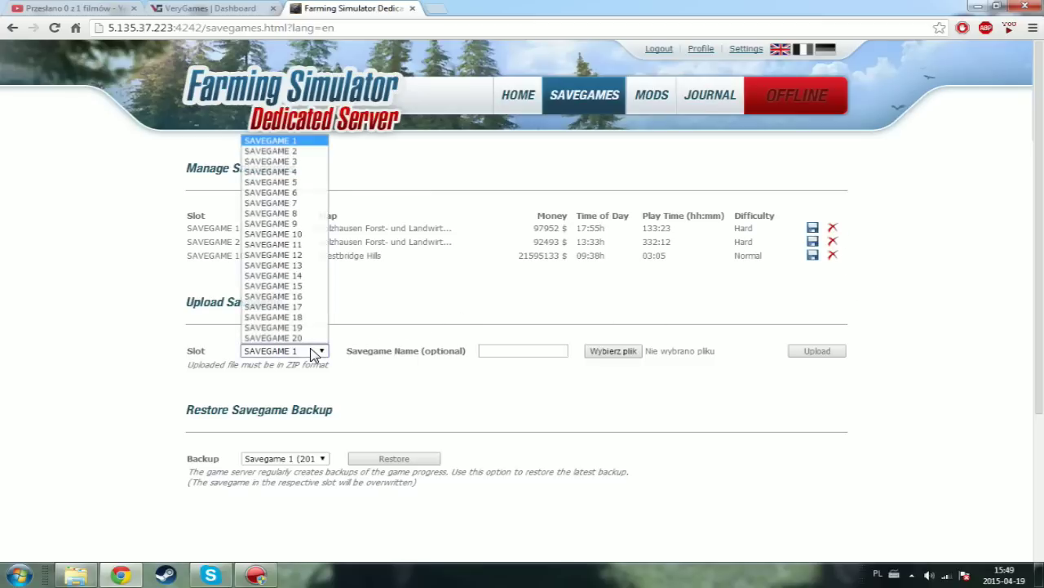
click(312, 351)
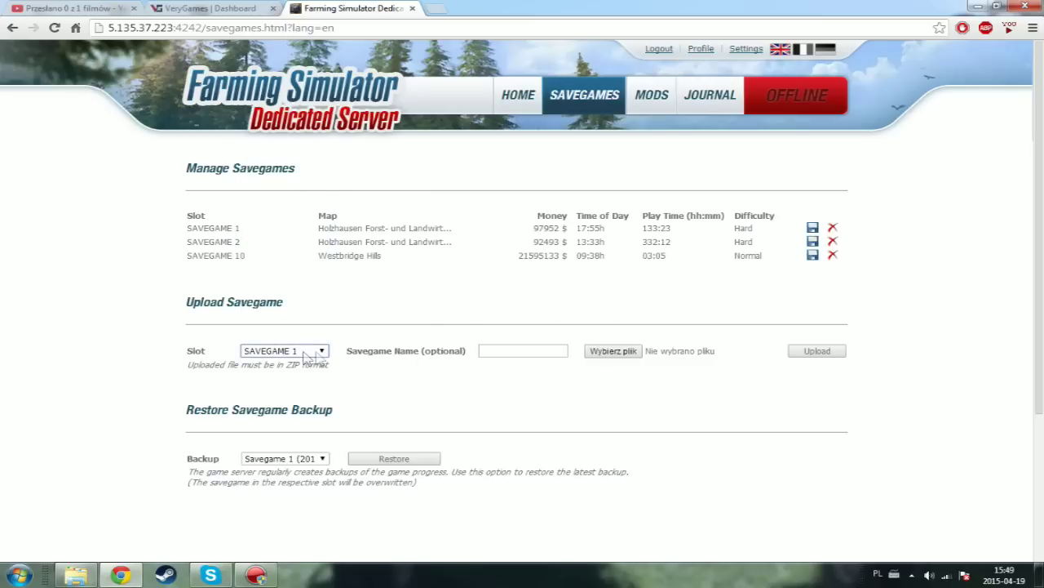
click(319, 352)
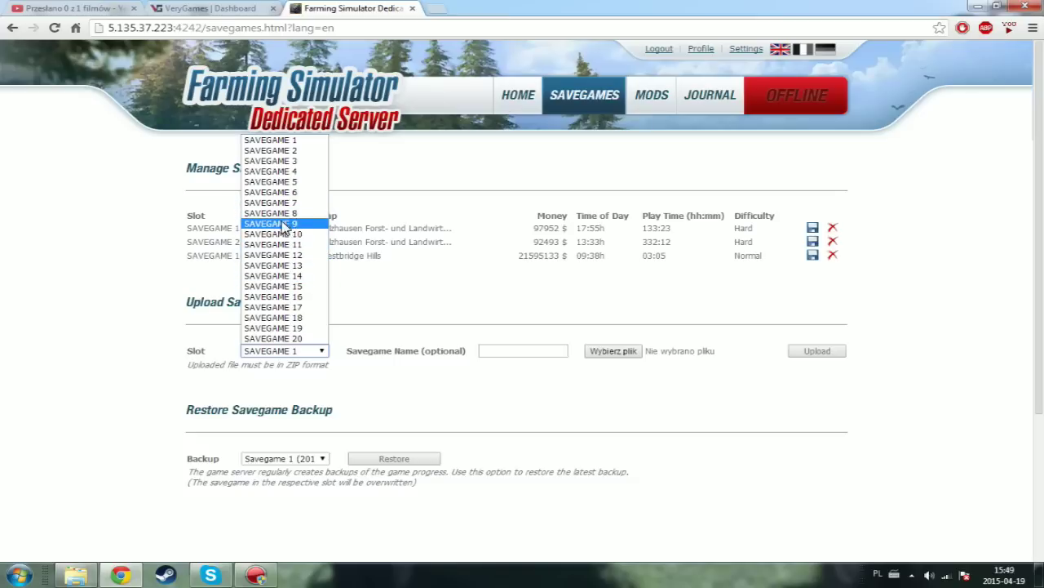
click(282, 223)
- Cancel the savegame file chooser and check the backup list without restoring anything
click(622, 350)
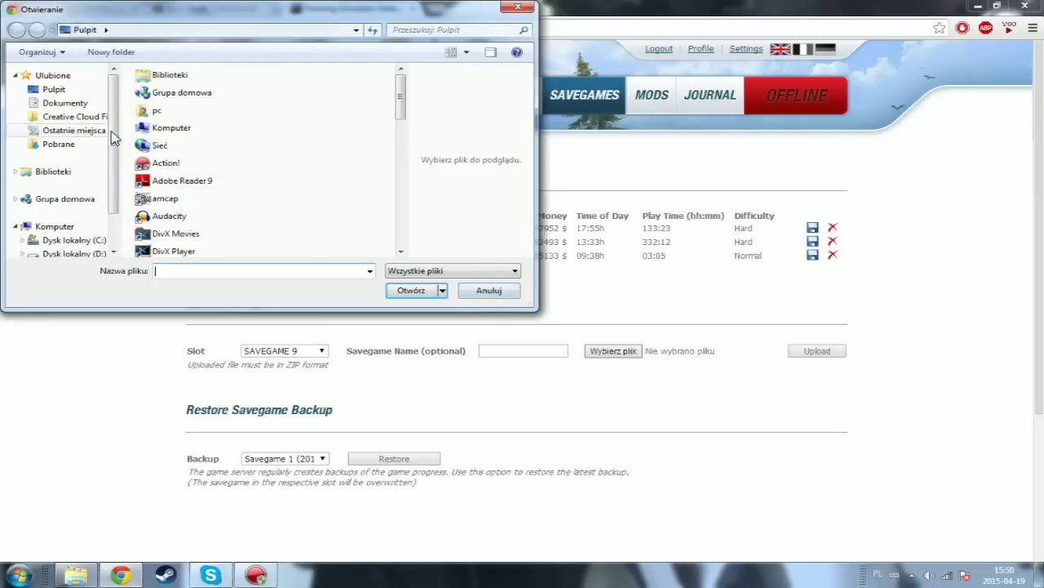
click(488, 290)
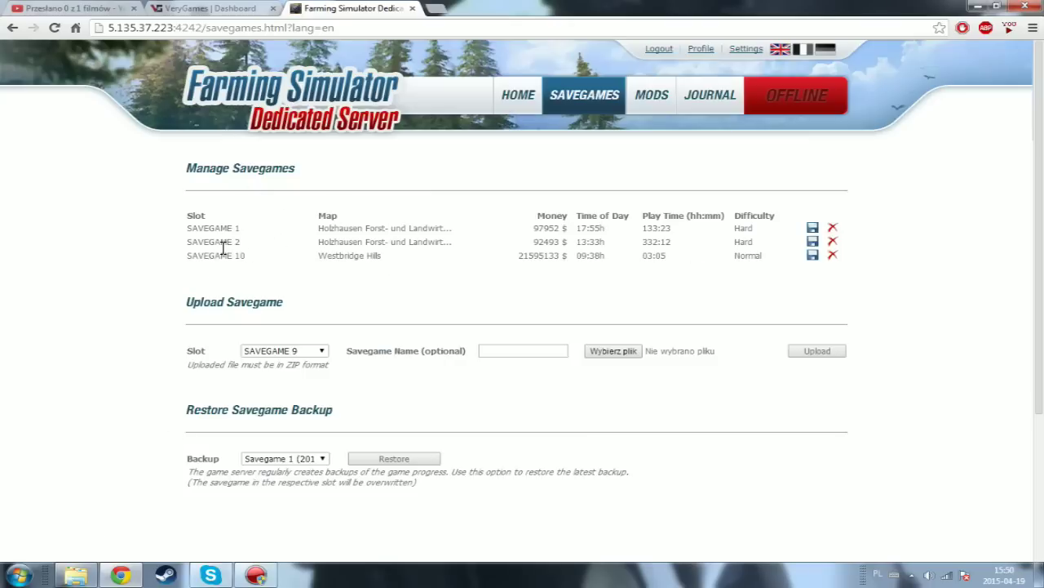
click(316, 463)
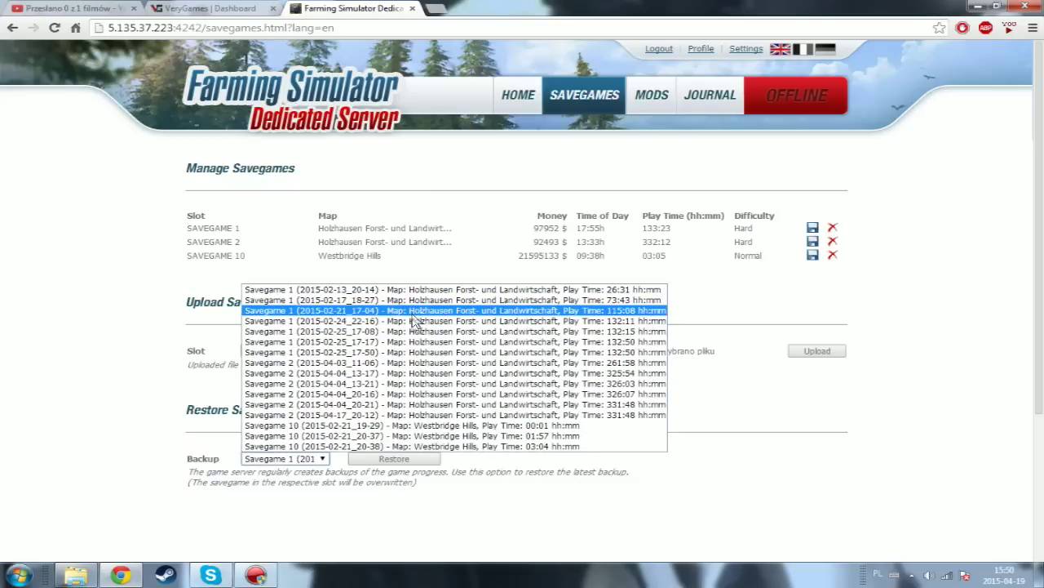
click(319, 459)
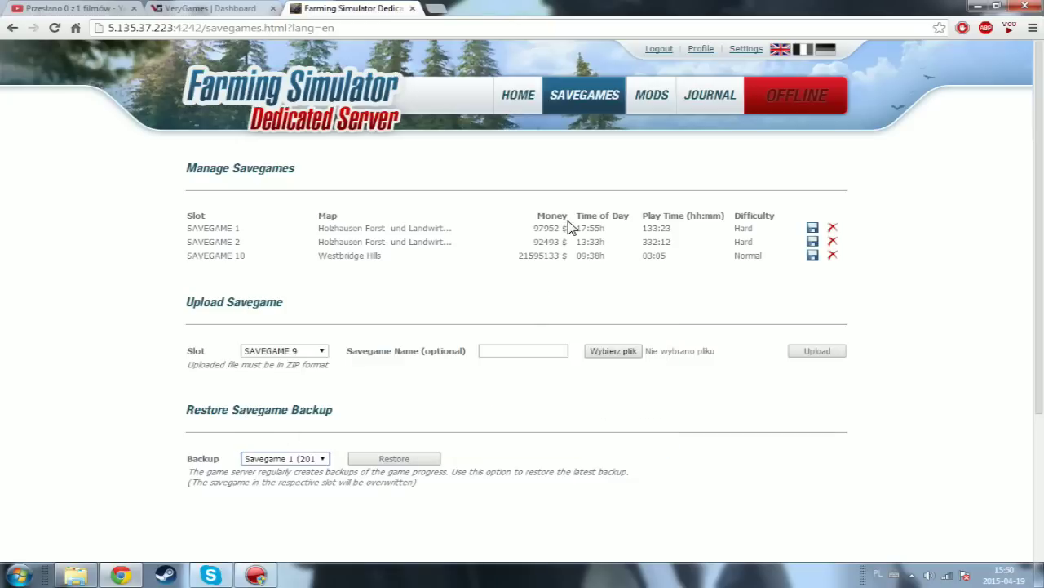
- Open the Mods page and scroll through its 51 mods to the storage quota
click(653, 111)
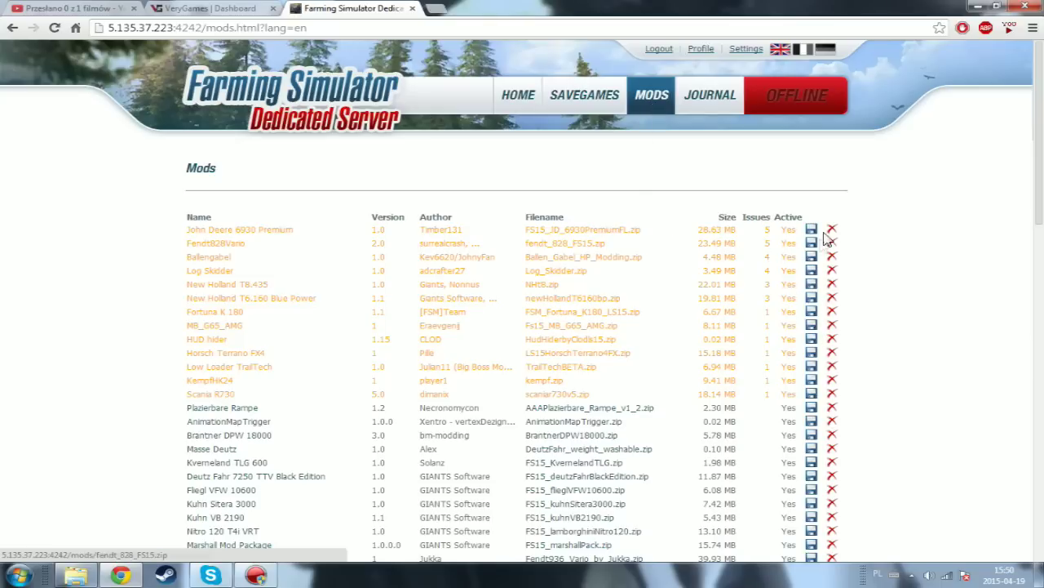
scroll(818, 326, down, 7)
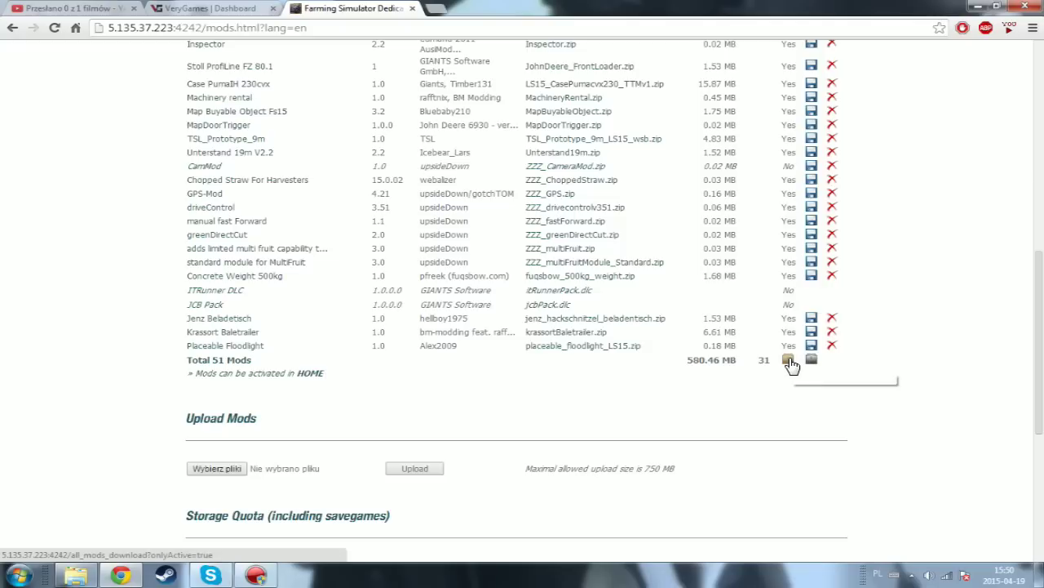
scroll(781, 238, up, 1)
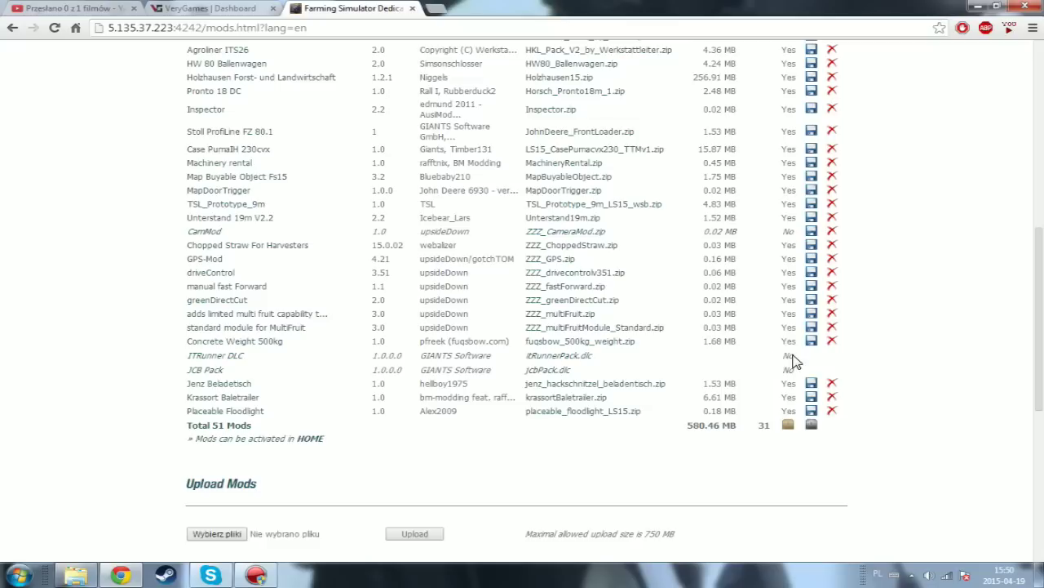
mouse_move(787, 358)
mouse_down()
mouse_move(808, 369)
mouse_move(780, 353)
mouse_move(755, 363)
mouse_move(804, 371)
mouse_move(790, 357)
mouse_up()
click(806, 369)
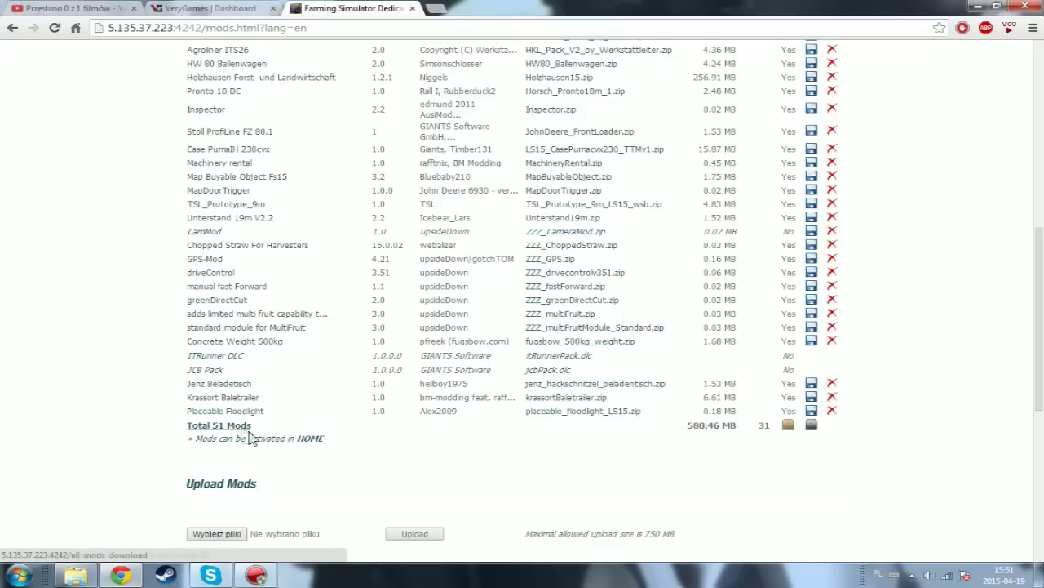
scroll(291, 443, up, 10)
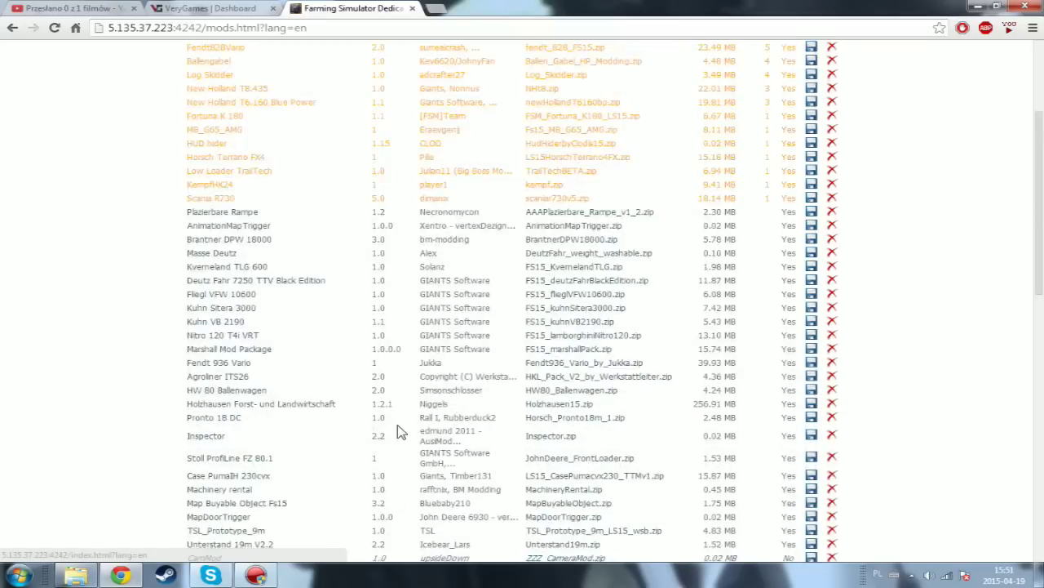
scroll(574, 263, down, 15)
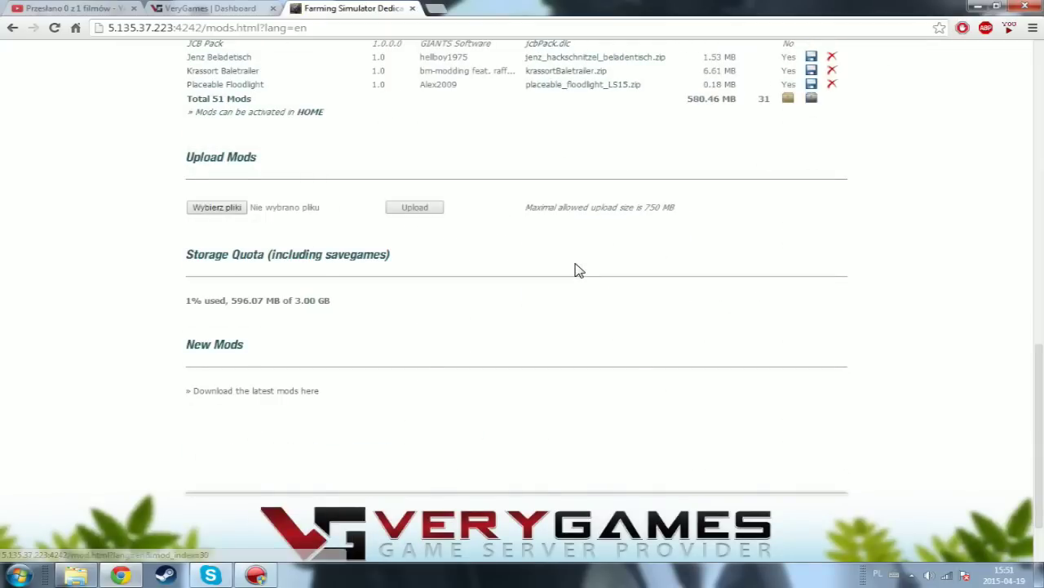
scroll(577, 267, up, 2)
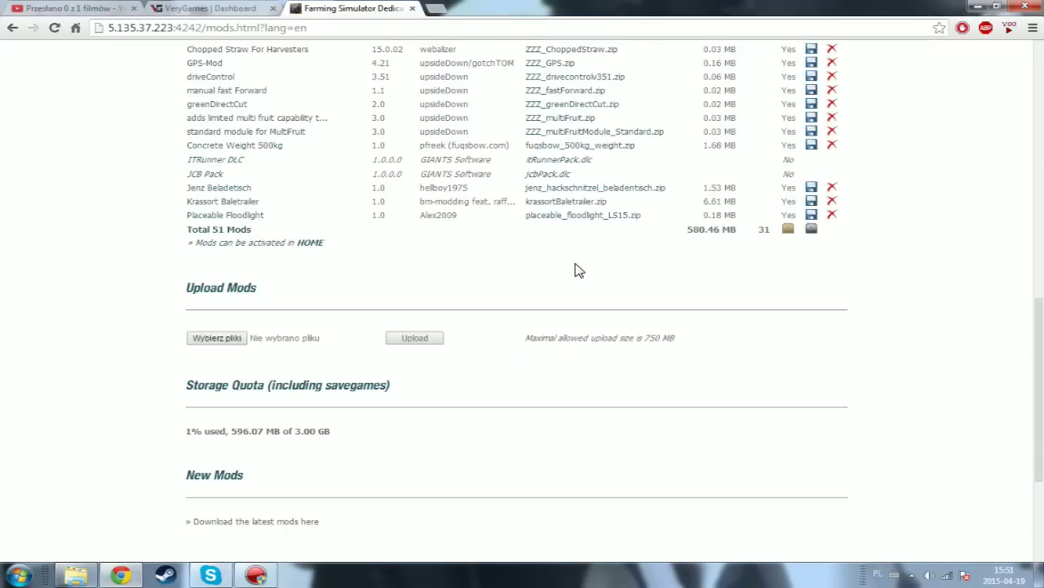
click(206, 339)
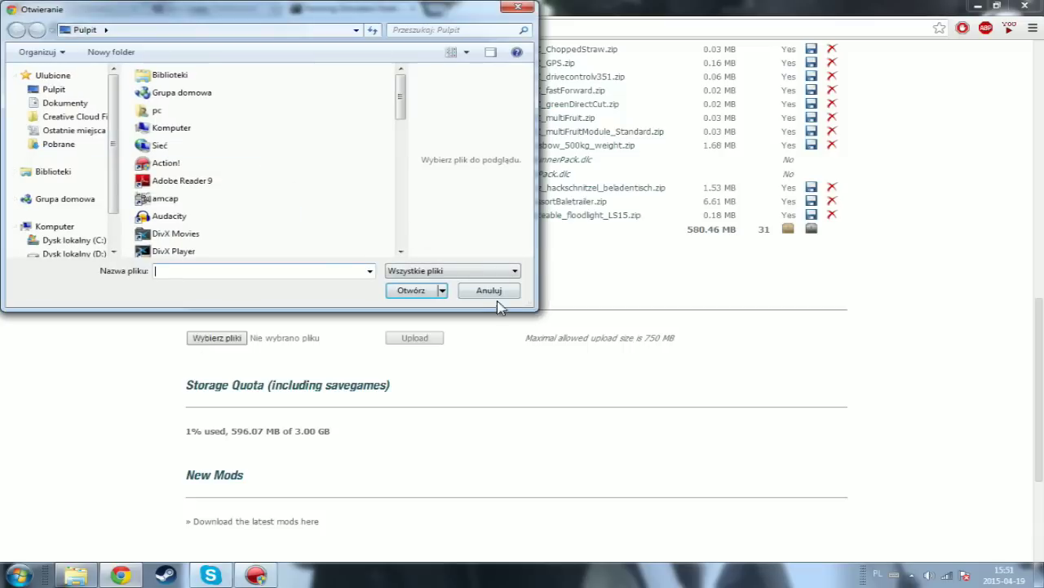
click(492, 294)
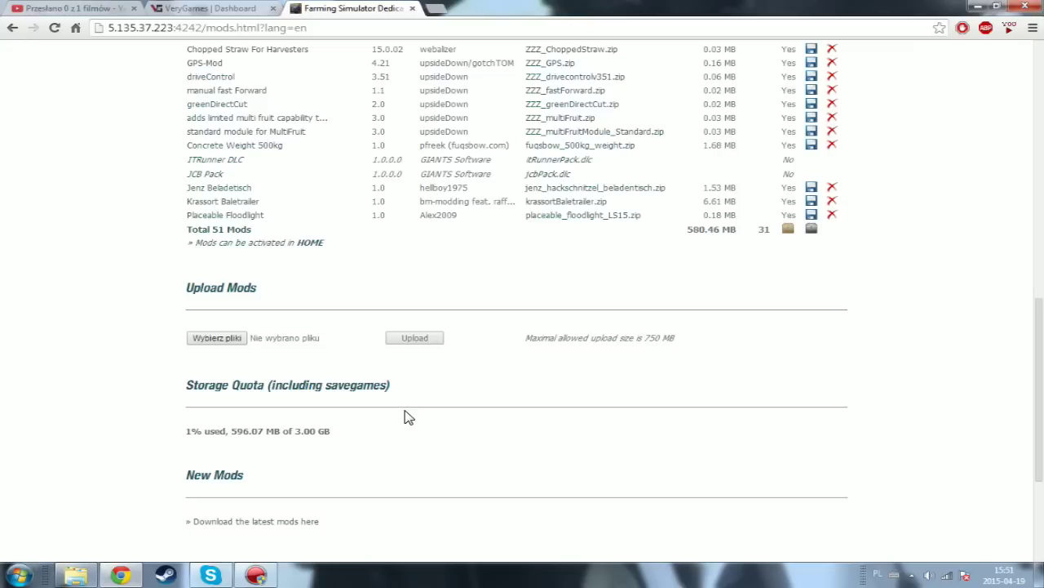
scroll(408, 418, up, 3)
scroll(676, 279, up, 2)
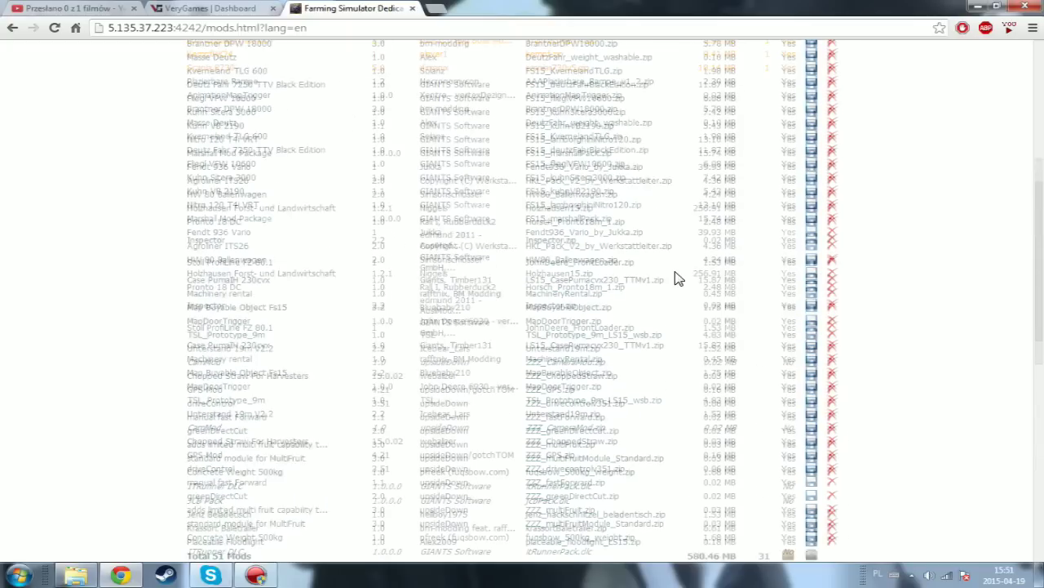
scroll(675, 279, up, 4)
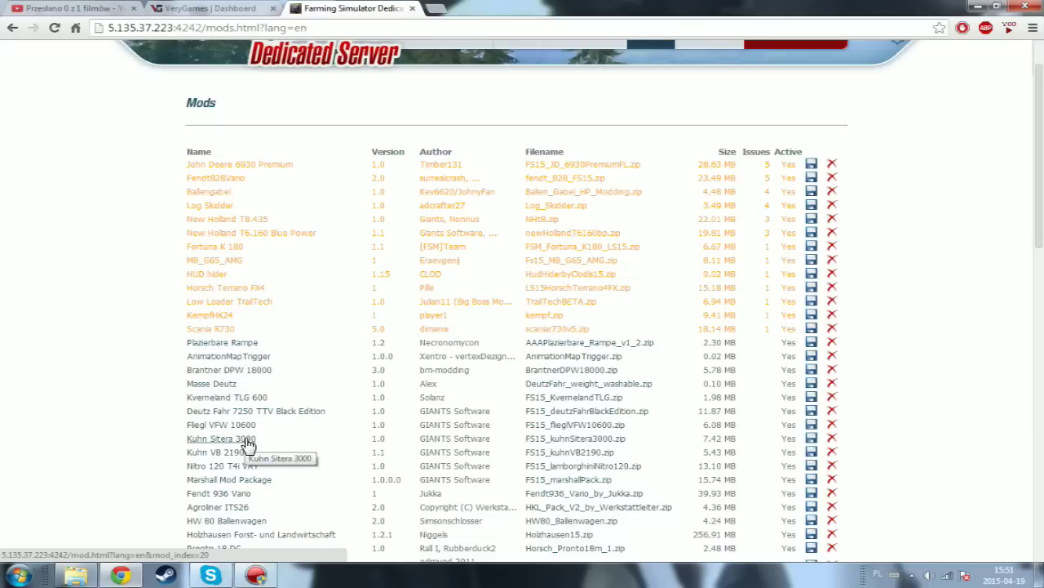
scroll(275, 169, up, 1)
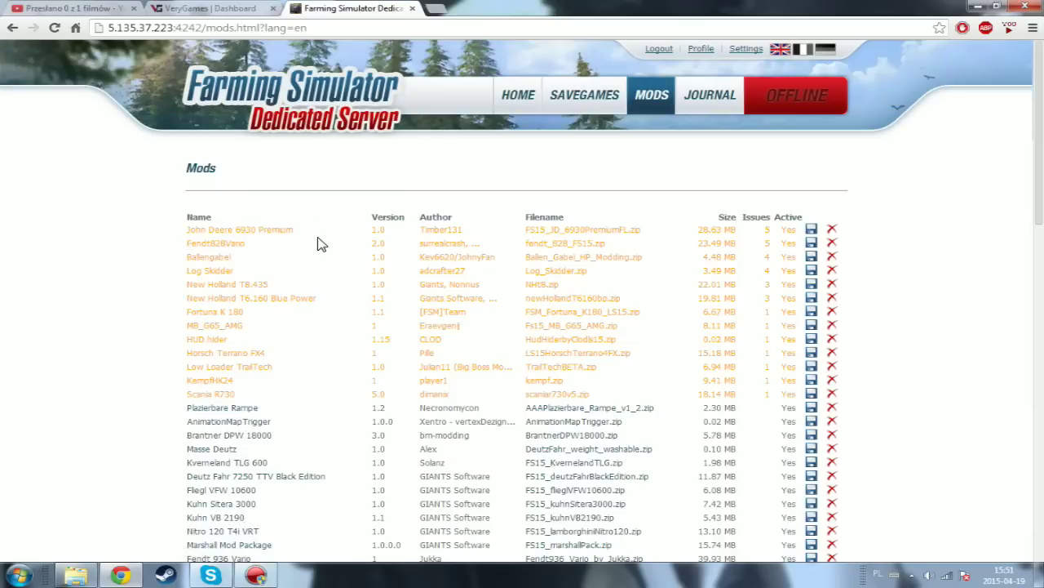
scroll(492, 258, down, 3)
scroll(493, 257, down, 4)
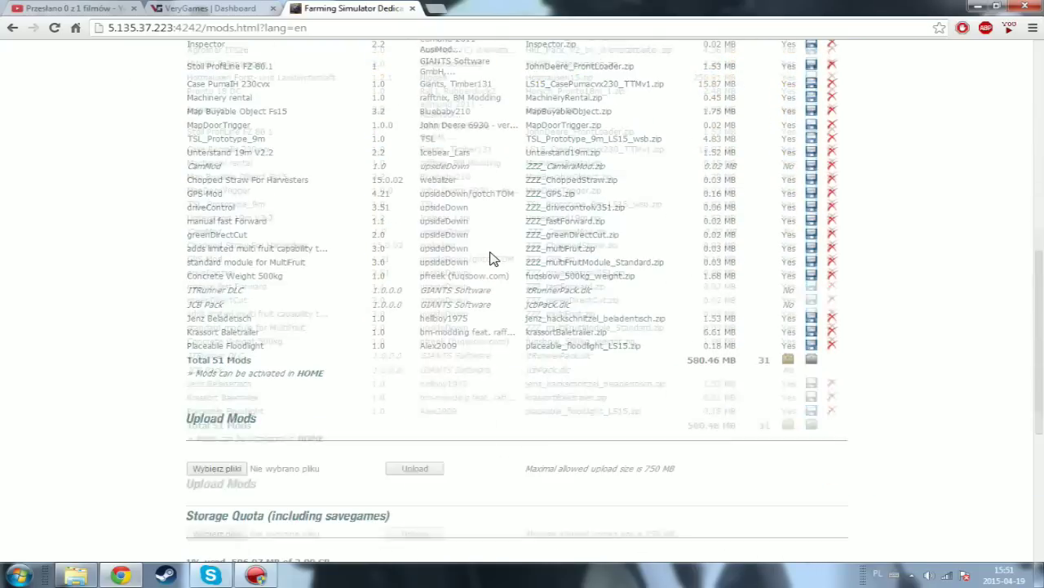
scroll(494, 265, up, 7)
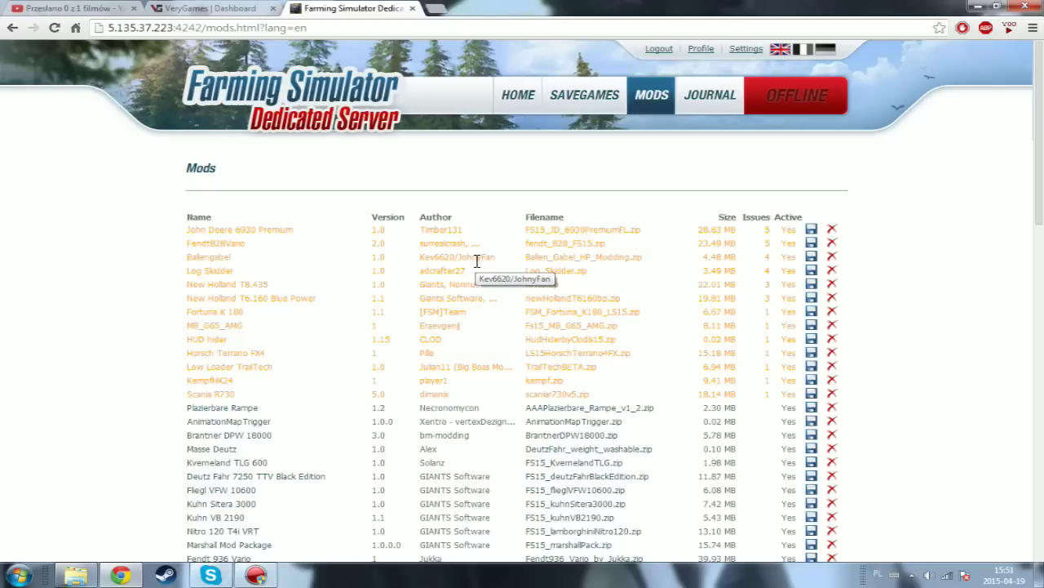
scroll(693, 133, down, 3)
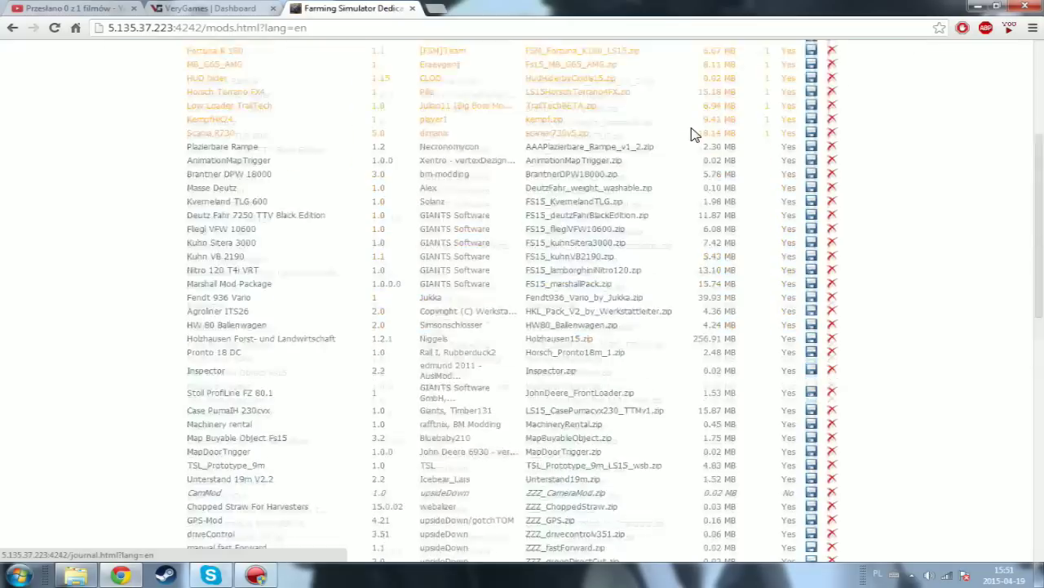
scroll(692, 134, up, 3)
- Open the Journal and add a test entry 'dsa' on a new line
click(695, 102)
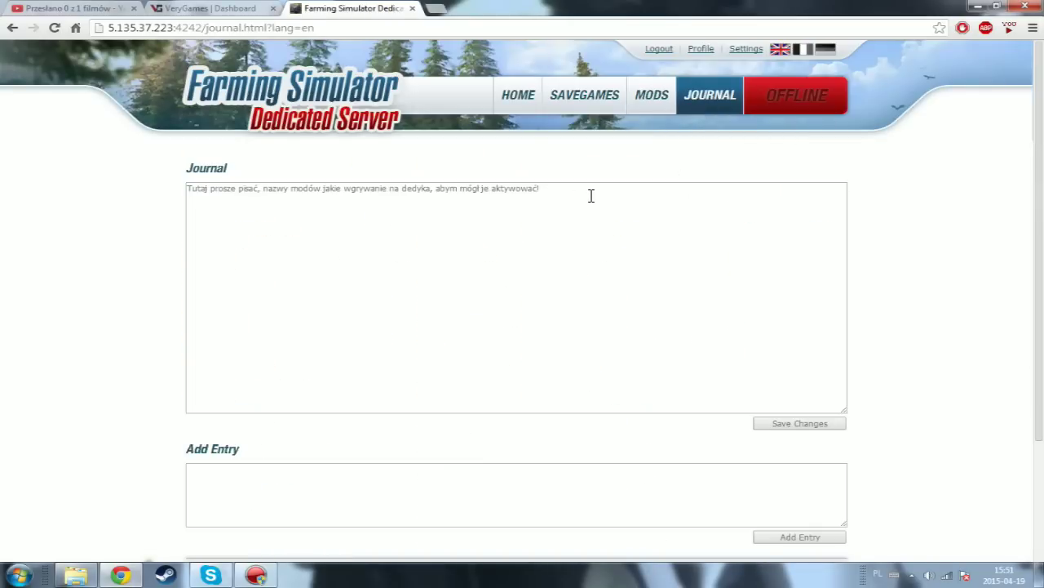
scroll(324, 337, down, 3)
scroll(359, 329, up, 3)
drag(552, 191, 226, 203)
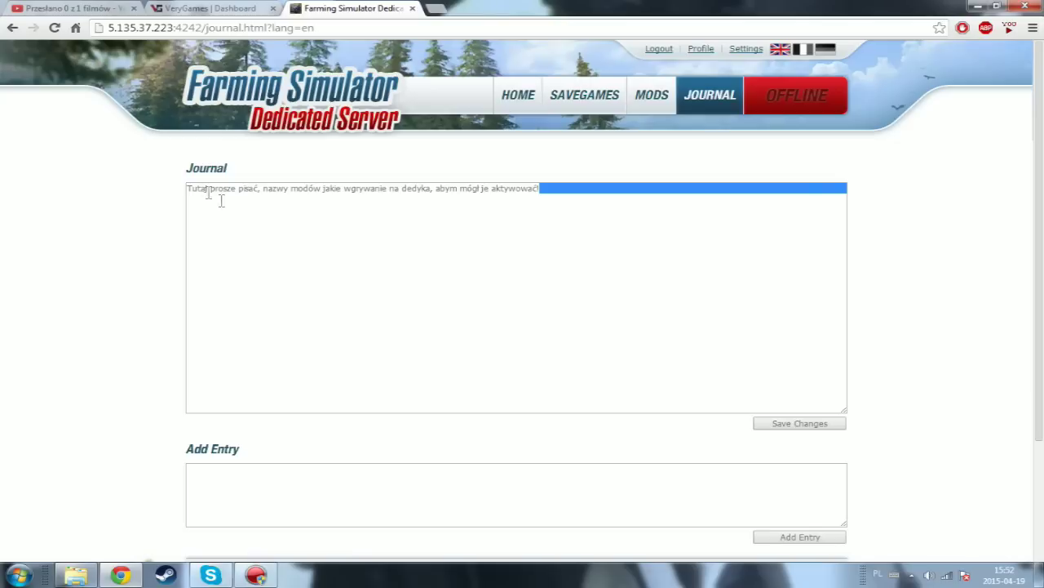
click(342, 214)
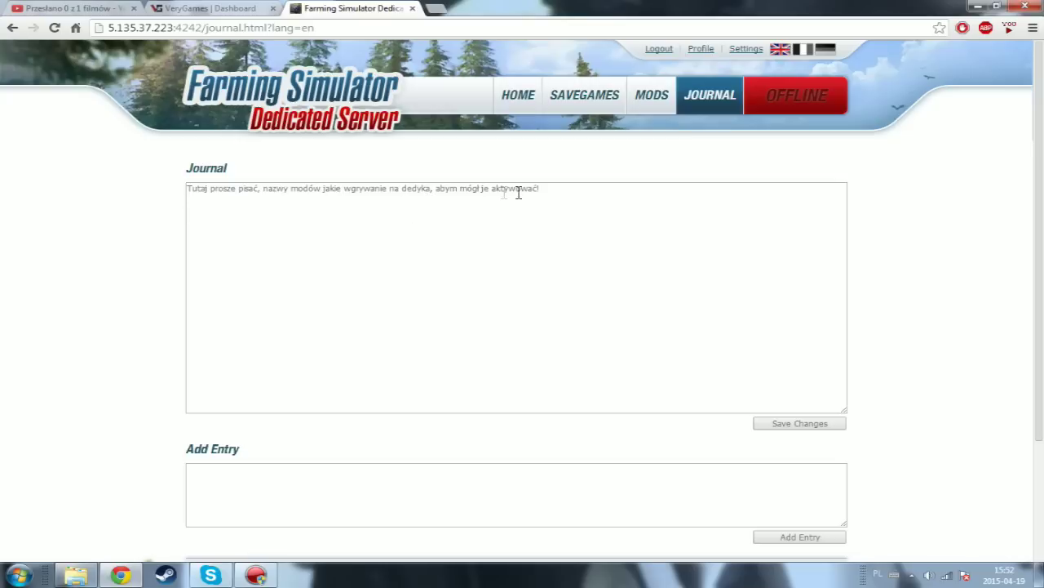
key(Return)
scroll(432, 354, down, 3)
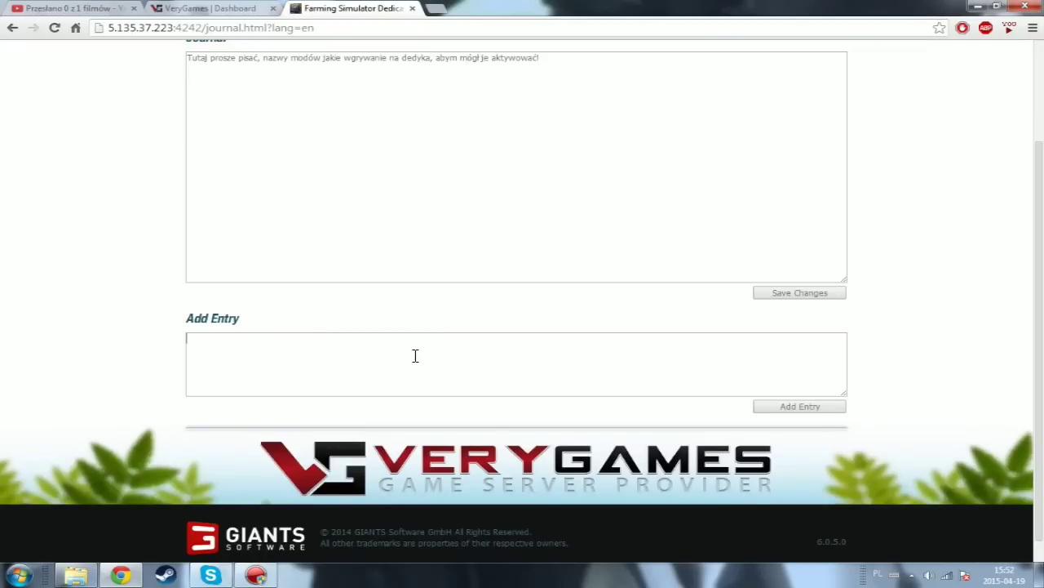
text(dsa)
click(799, 407)
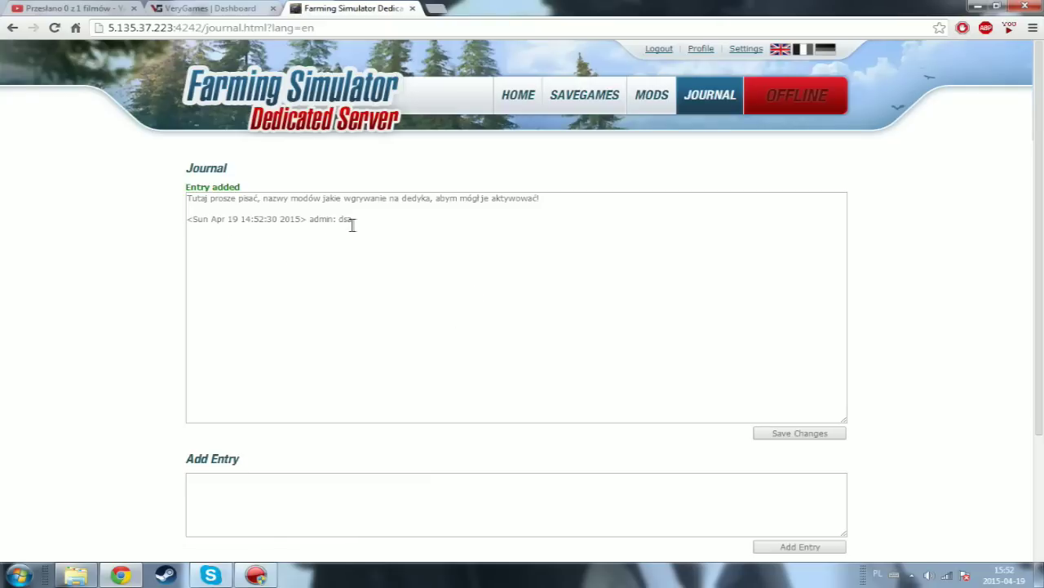
- Delete the 'dsa' line, save the journal, and start the game server from HOME
double_click(284, 222)
drag(385, 226, 187, 218)
key(BackSpace)
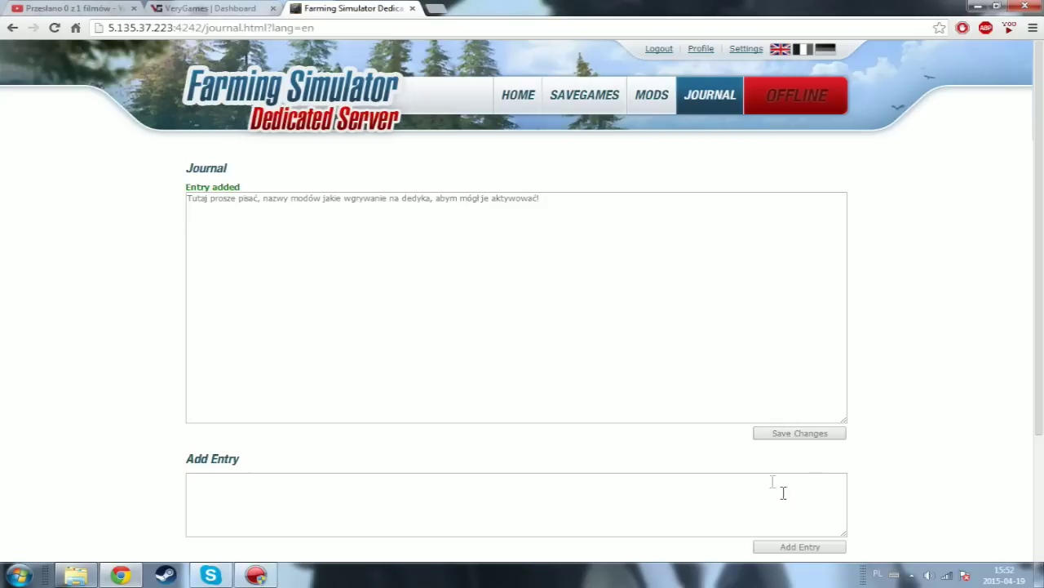
click(797, 435)
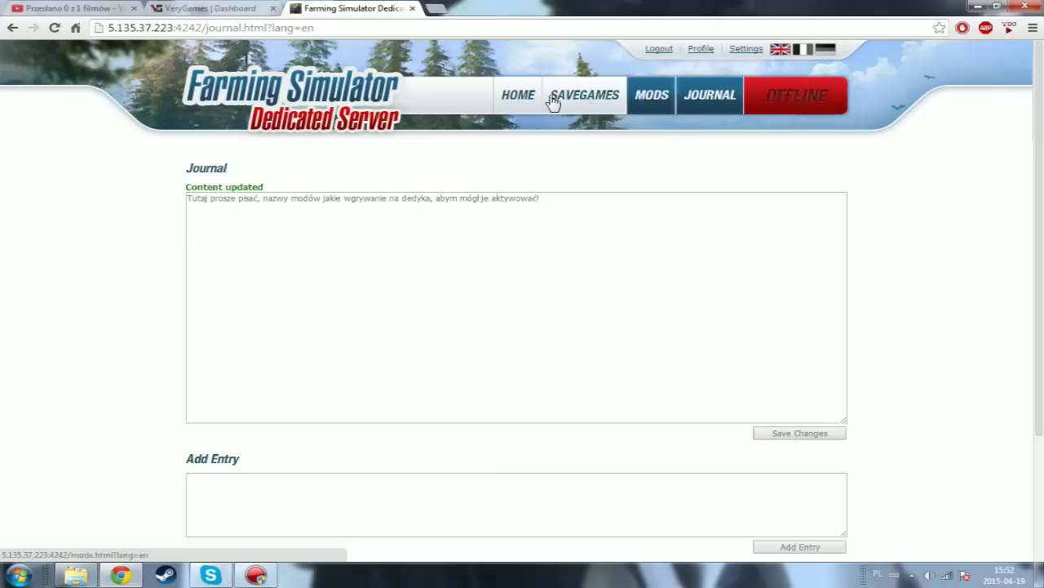
click(529, 98)
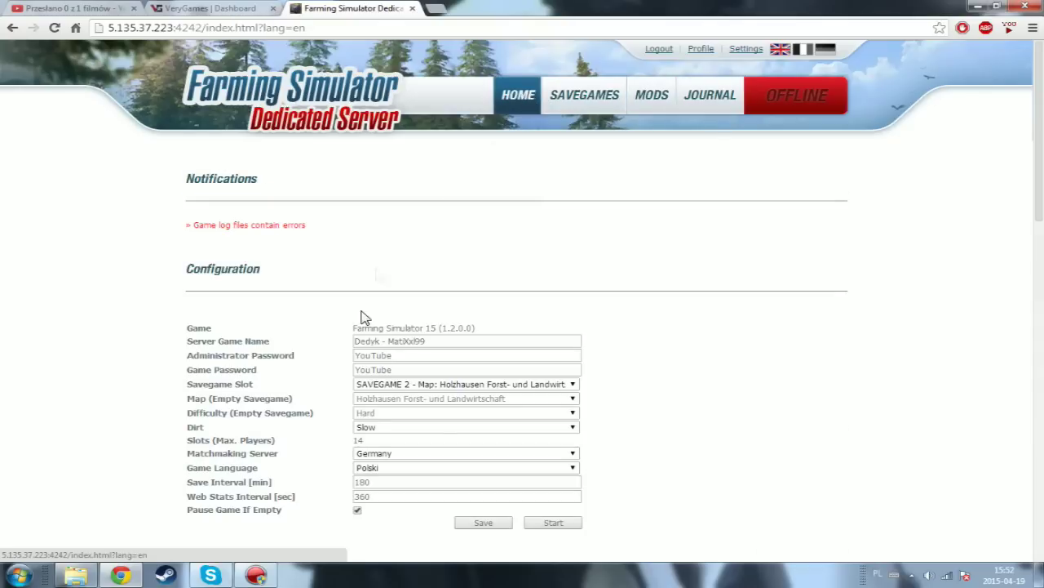
click(555, 523)
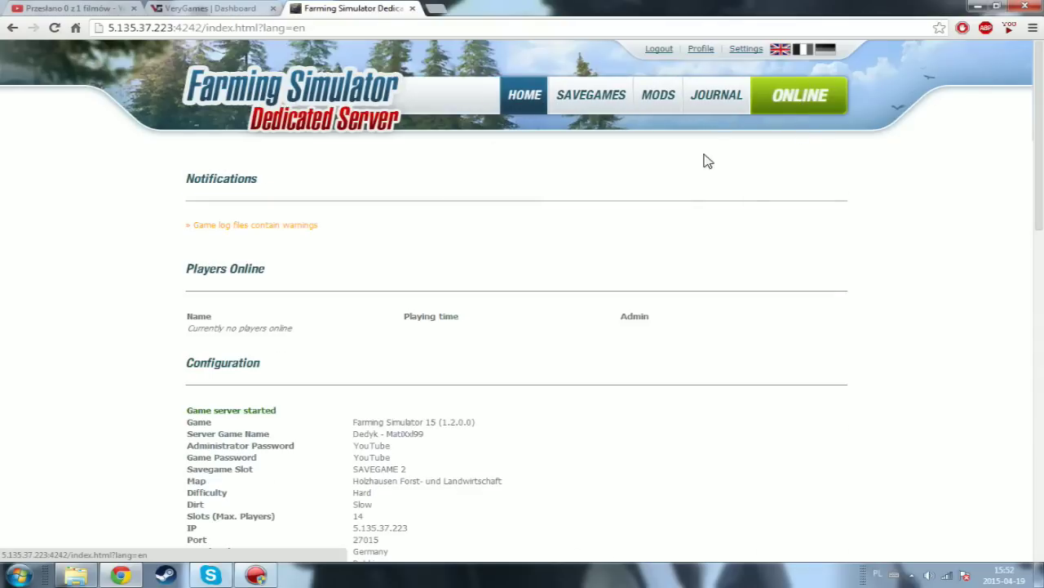
- Follow the game-log warnings link from HOME and scroll through game.log
scroll(292, 241, down, 2)
scroll(292, 241, down, 2)
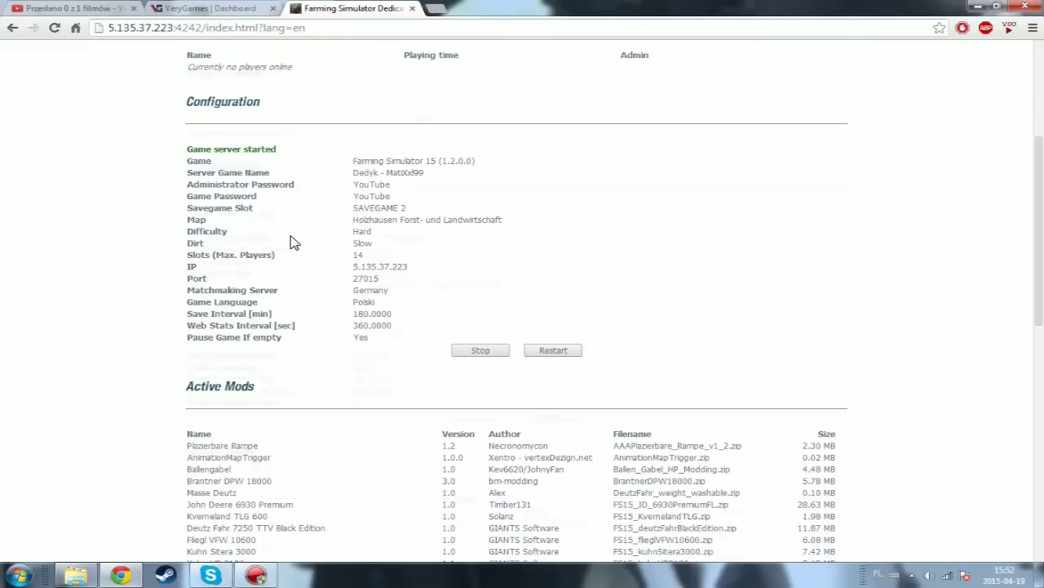
scroll(293, 241, up, 4)
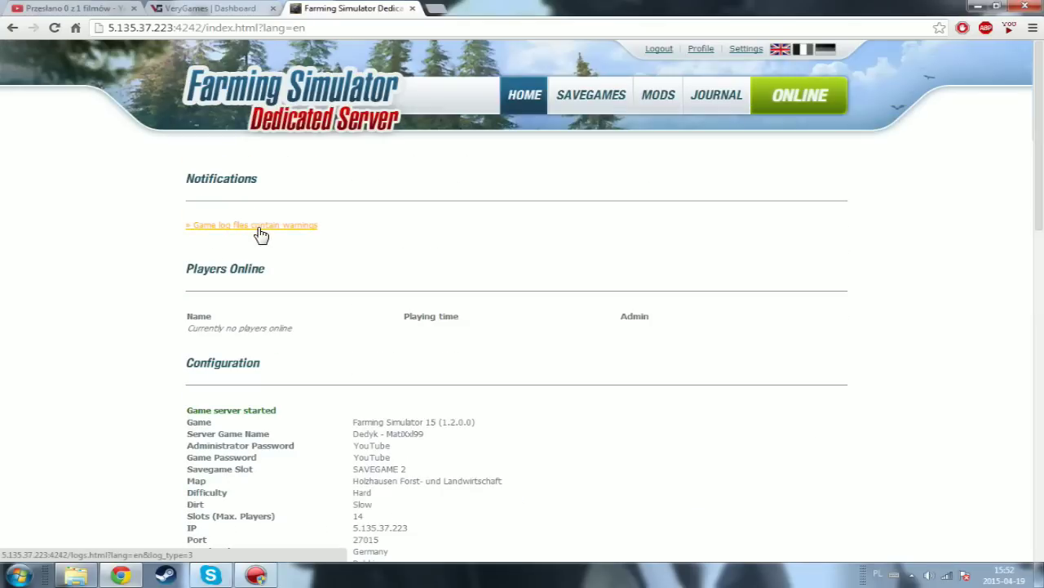
click(258, 228)
scroll(387, 333, down, 3)
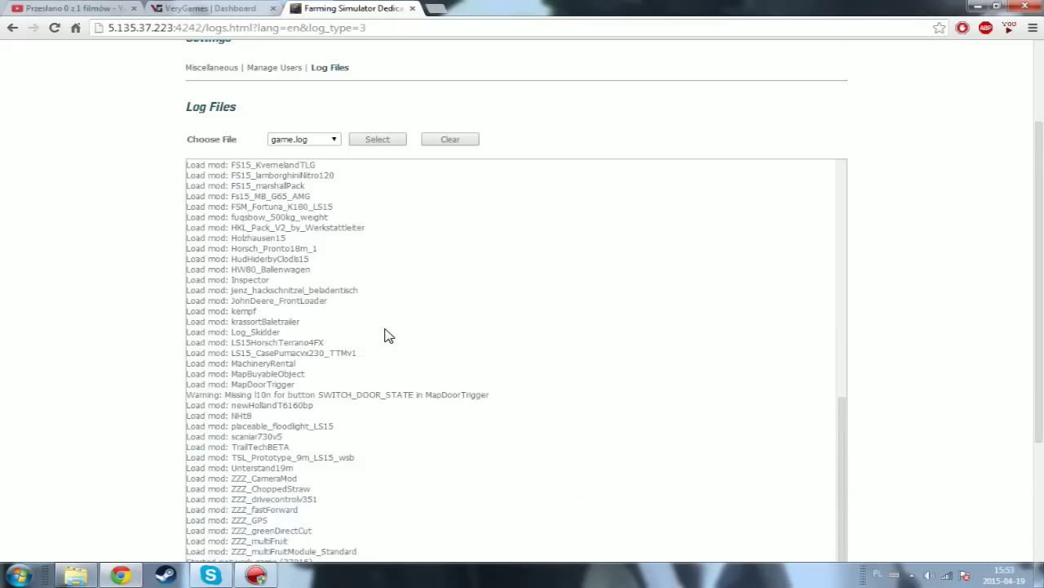
scroll(386, 333, down, 2)
scroll(387, 335, up, 10)
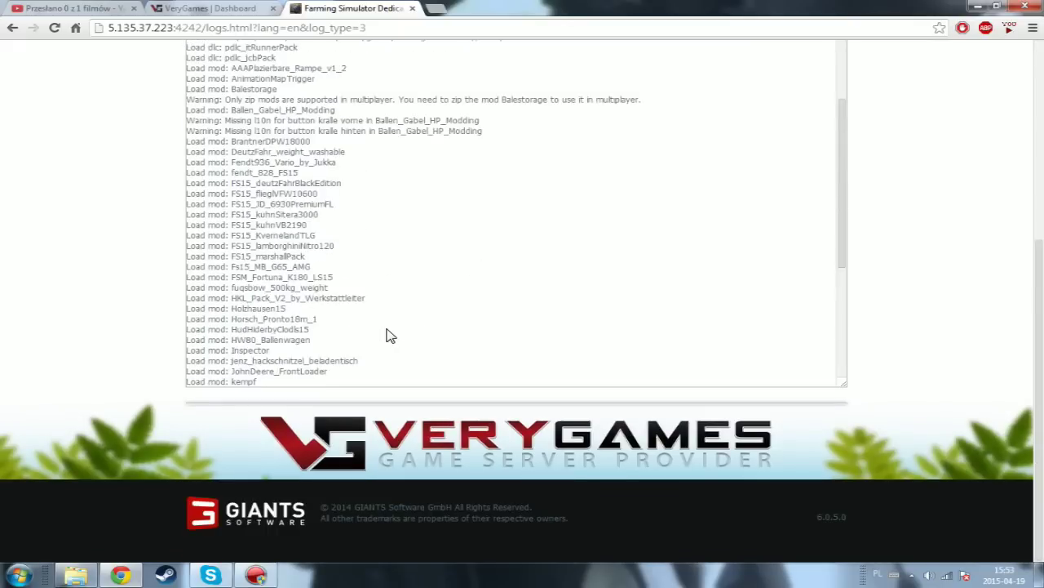
scroll(379, 304, down, 3)
scroll(379, 308, down, 3)
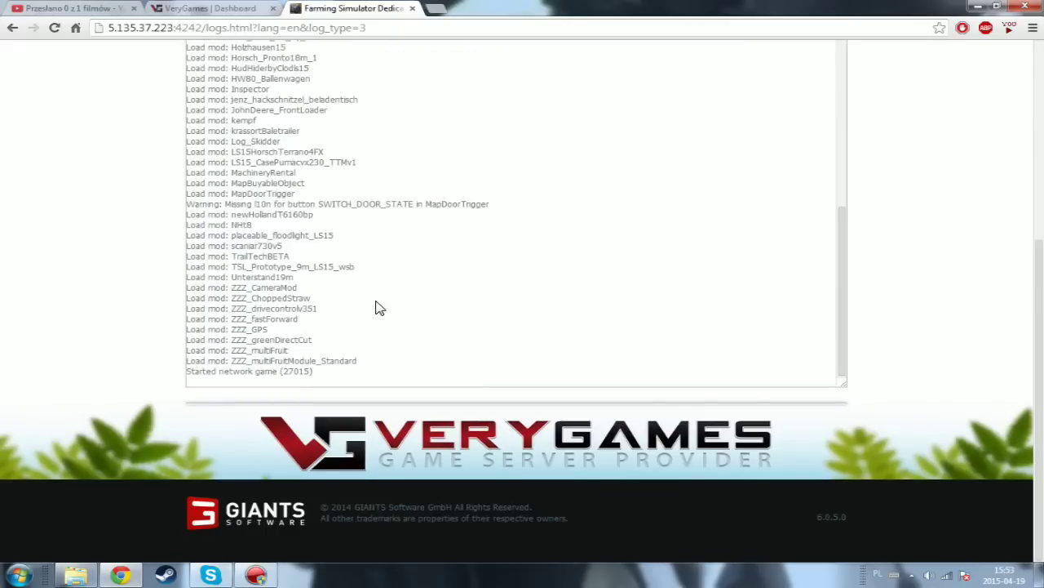
scroll(377, 306, up, 6)
scroll(376, 303, down, 1)
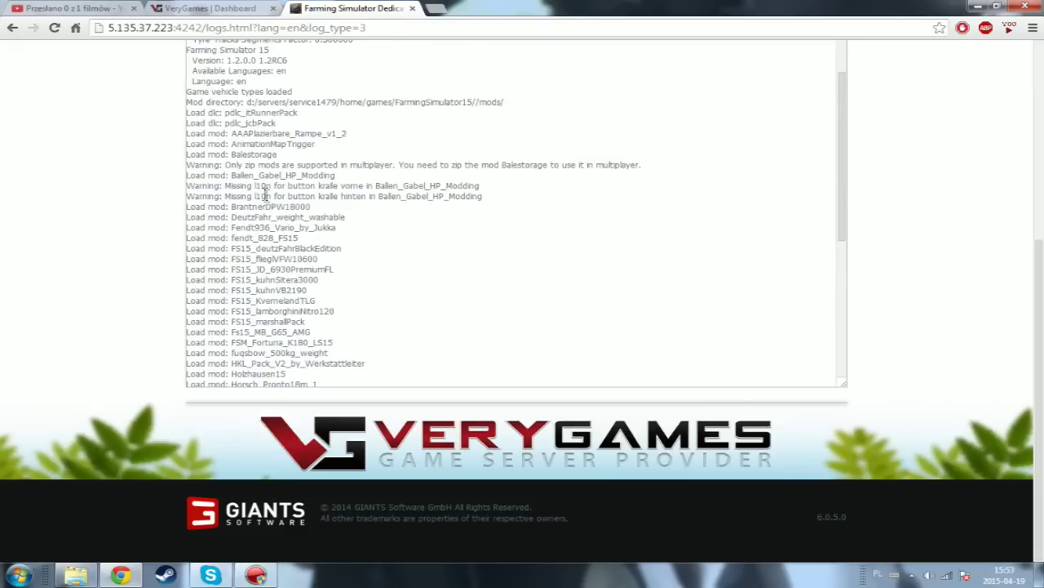
scroll(439, 191, down, 4)
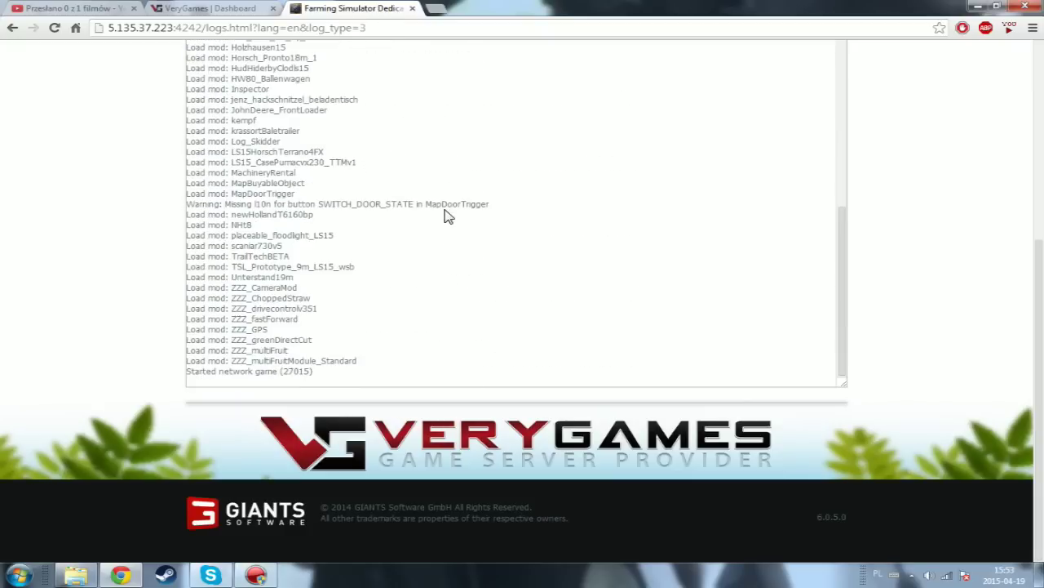
scroll(939, 301, up, 4)
- Display server.log in the Log Files viewer
click(331, 272)
click(325, 294)
click(379, 272)
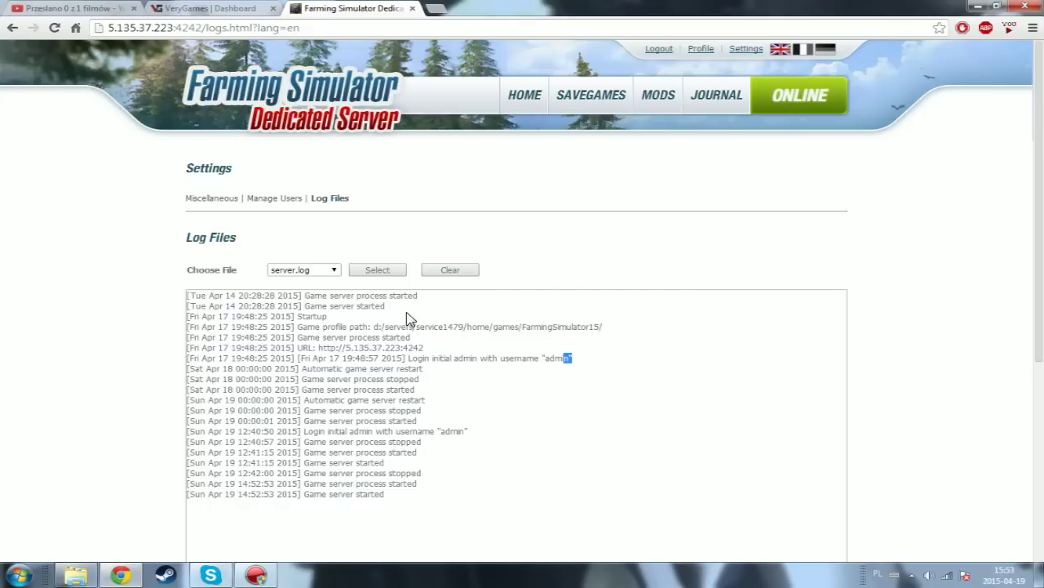
- Switch the viewer to webserver.log and scroll through its HTTP request entries
click(335, 270)
click(304, 303)
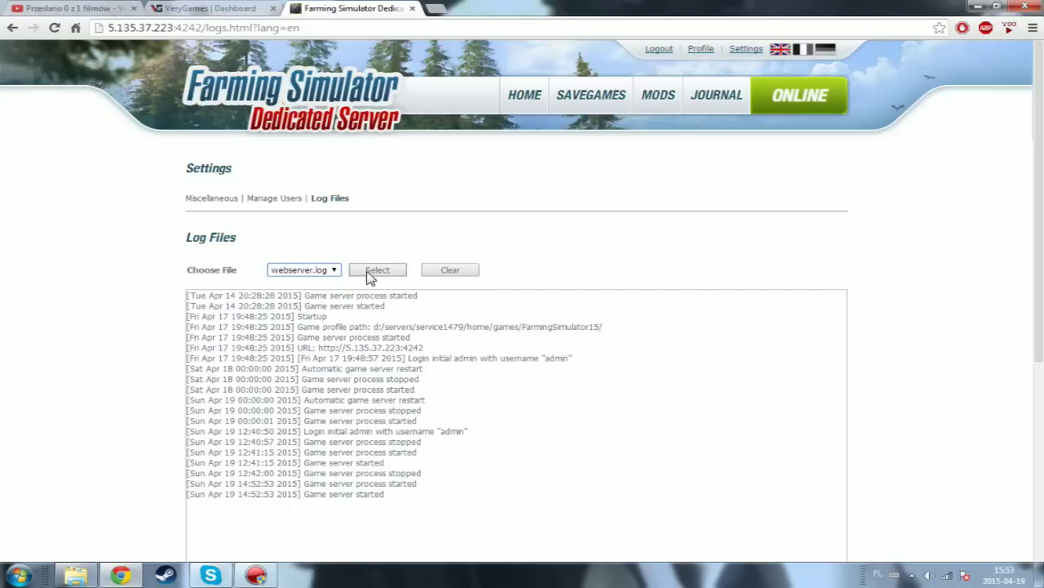
click(371, 273)
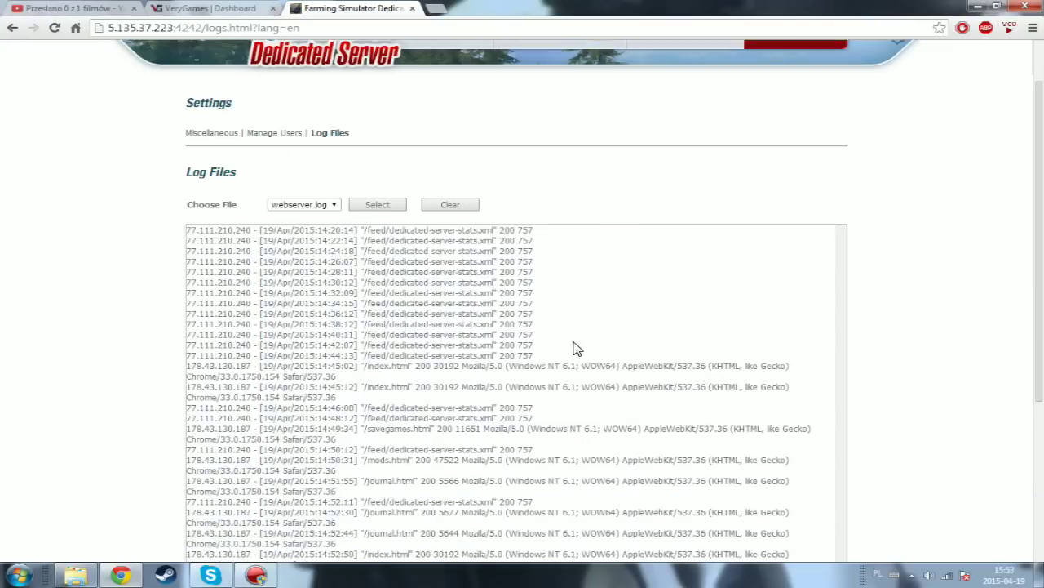
scroll(576, 346, down, 5)
scroll(536, 302, up, 7)
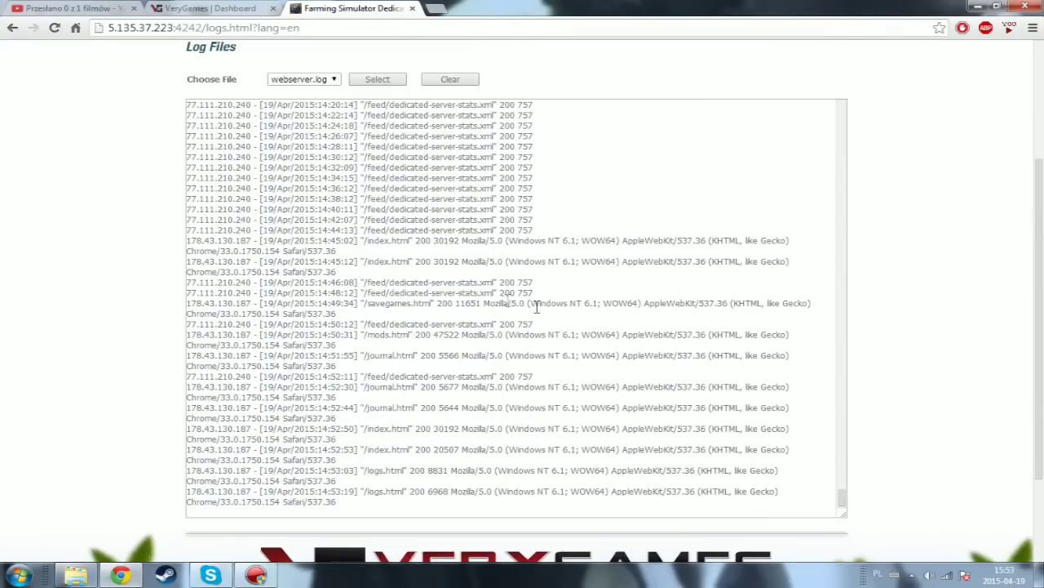
scroll(506, 300, up, 5)
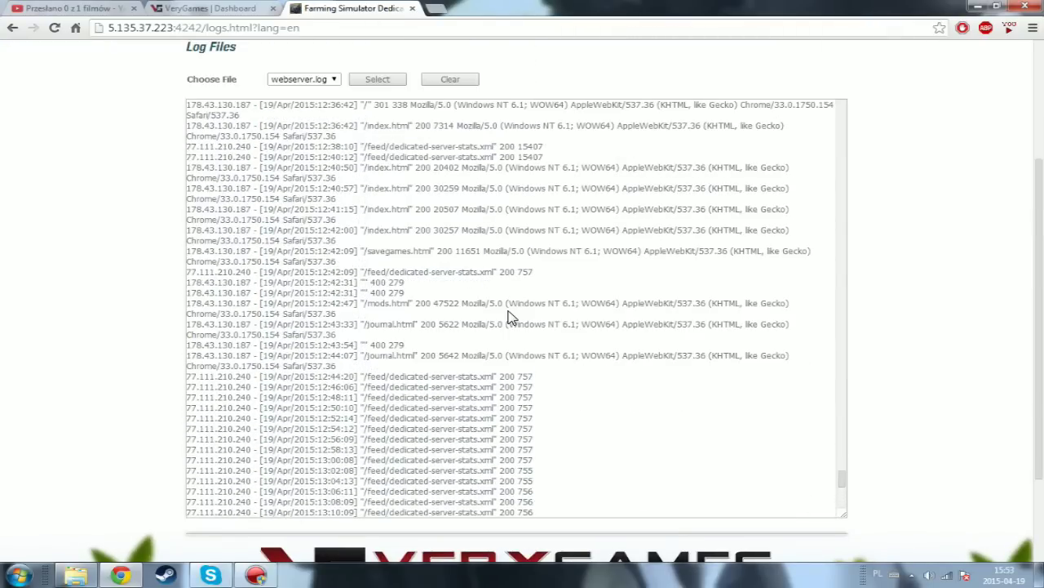
scroll(508, 316, up, 3)
scroll(510, 312, up, 1)
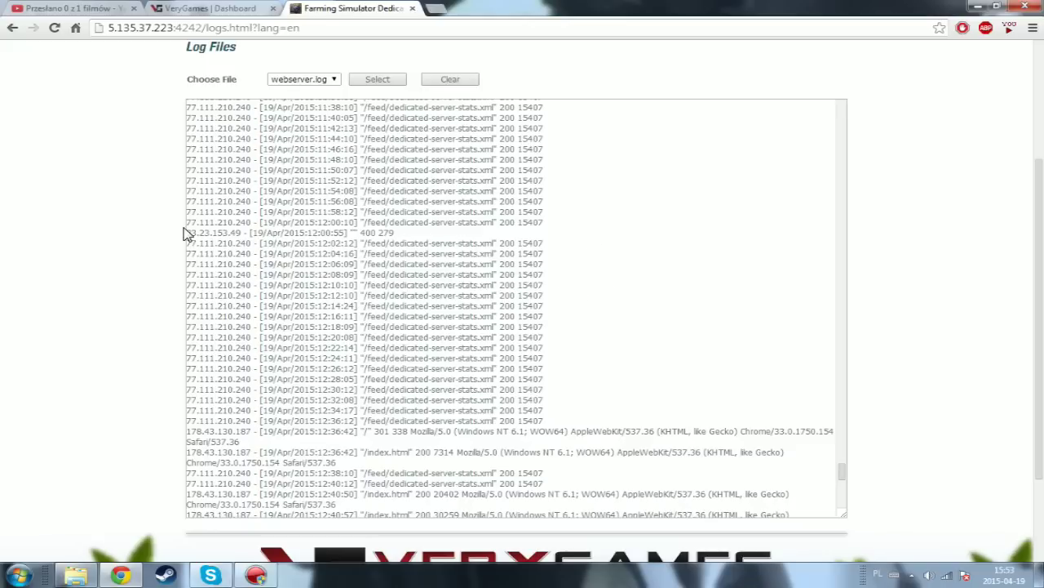
scroll(270, 236, down, 5)
scroll(250, 252, down, 6)
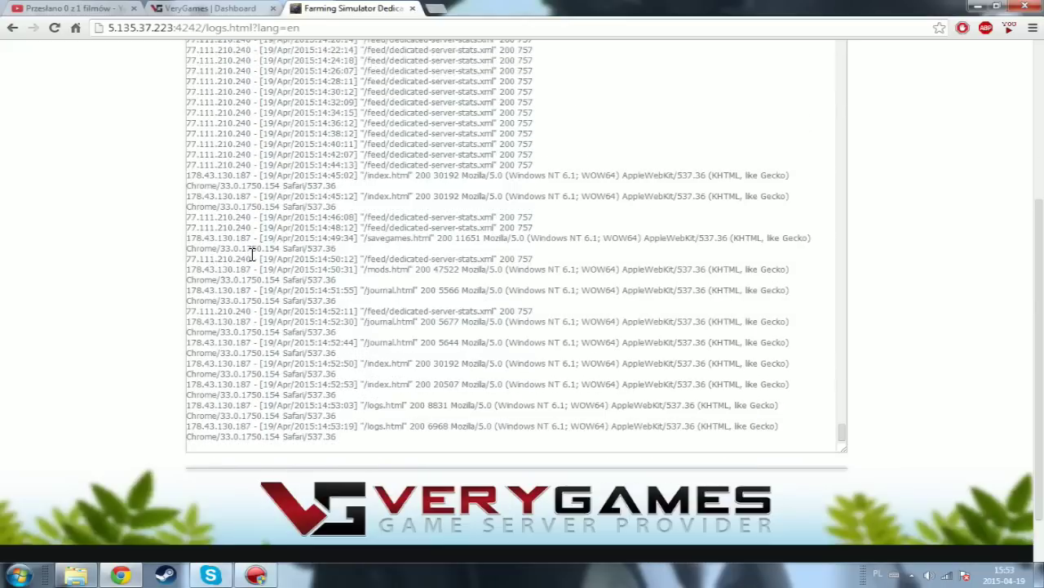
scroll(8, 326, up, 4)
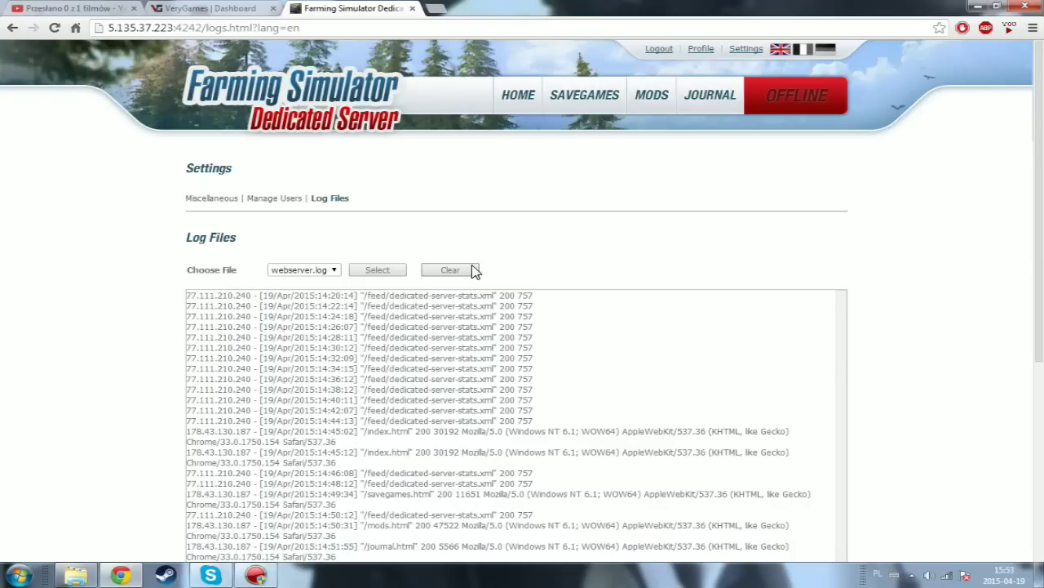
- Clear webserver.log and confirm the log area is now empty
click(464, 272)
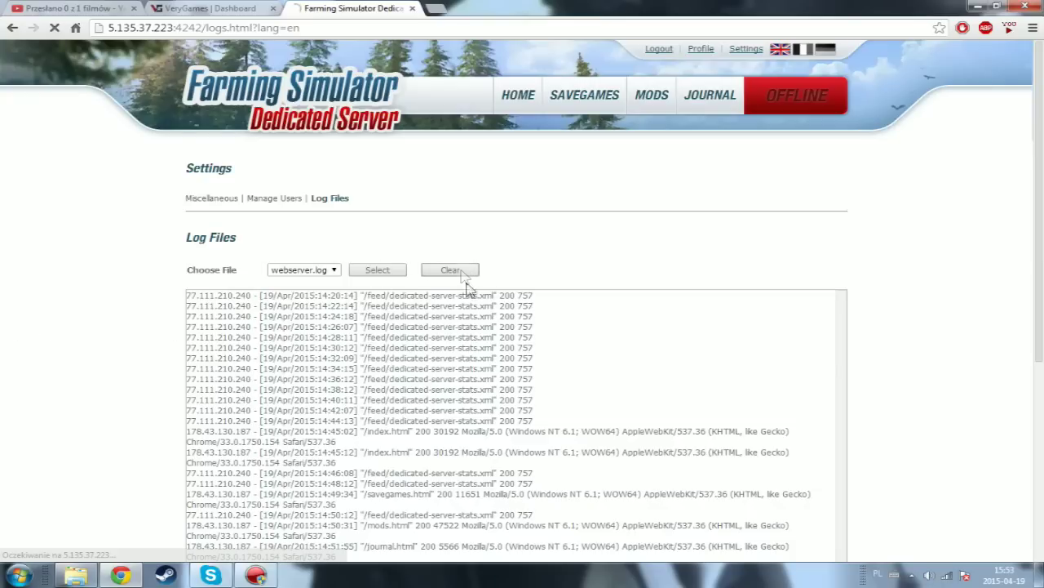
scroll(548, 359, down, 2)
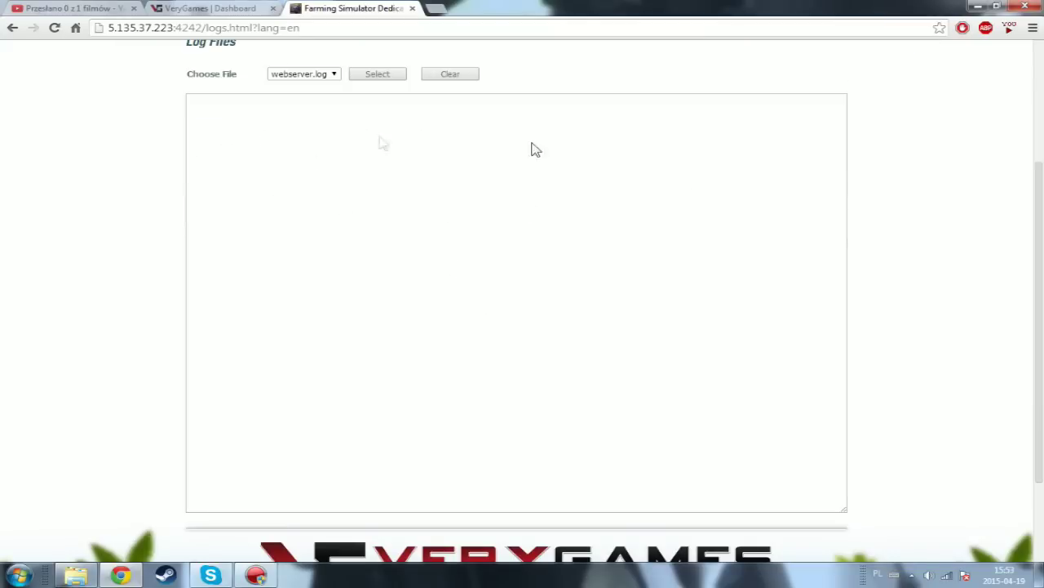
scroll(464, 261, up, 2)
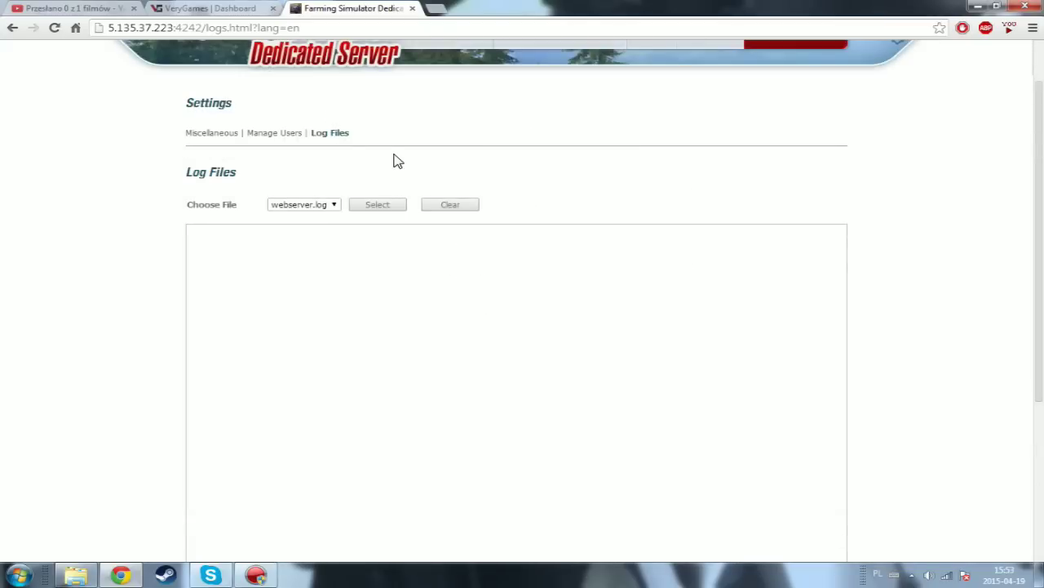
scroll(419, 194, up, 1)
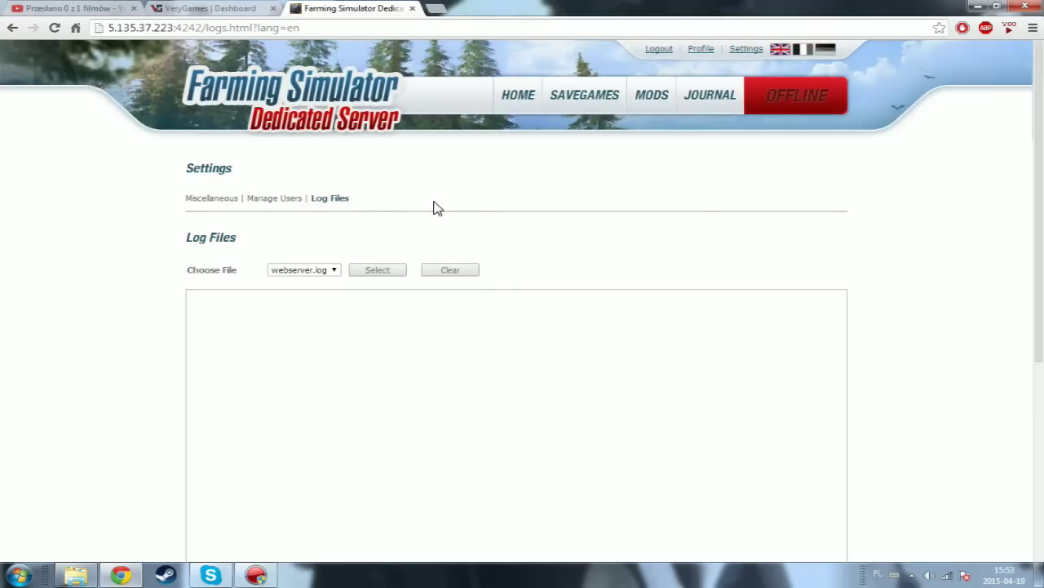
scroll(437, 212, down, 3)
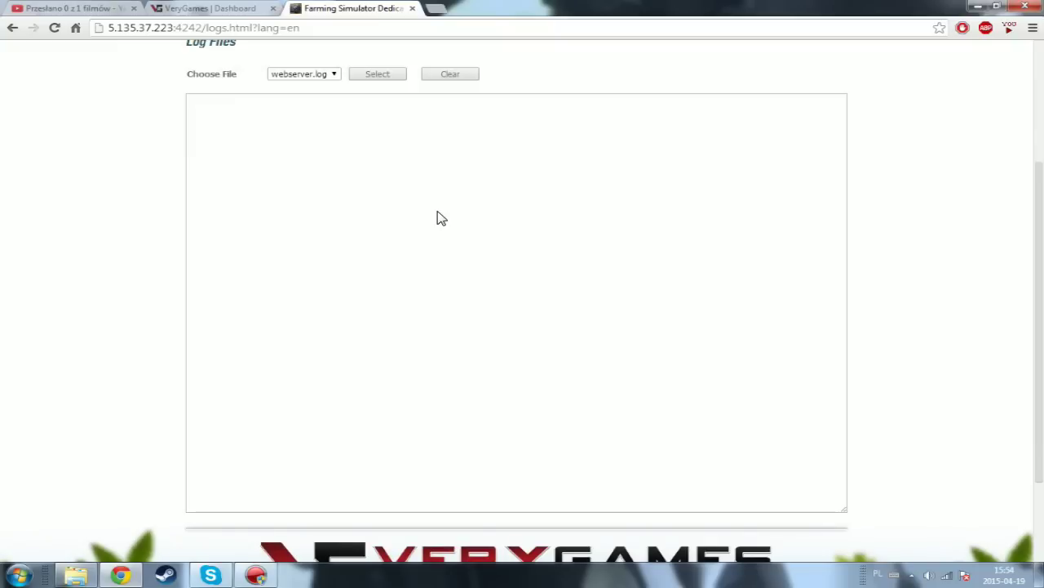
scroll(437, 269, up, 3)
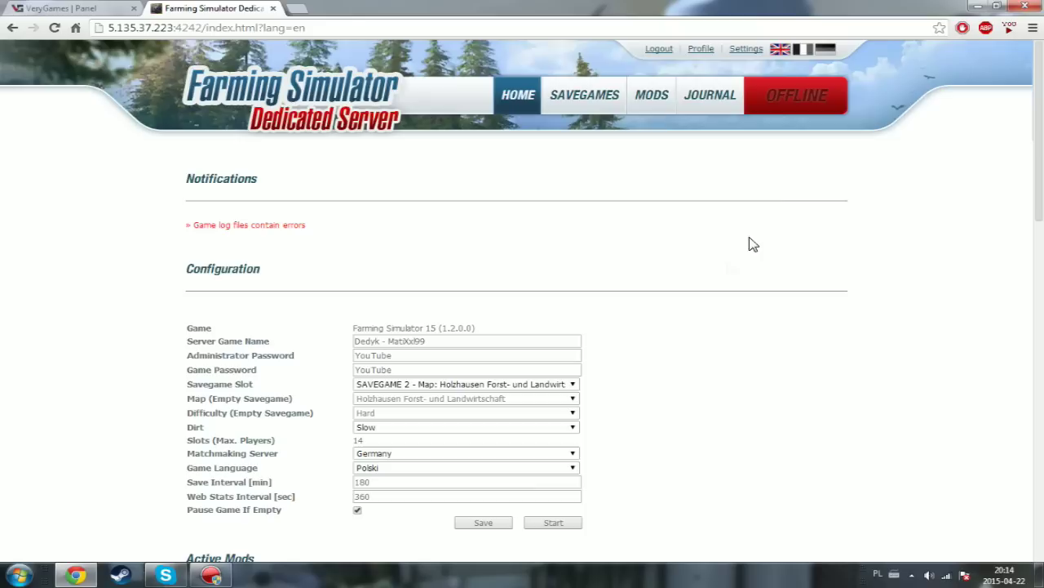
- Go to Miscellaneous settings and highlight the Web Stats links and 00:00–01:00 restart window
click(745, 52)
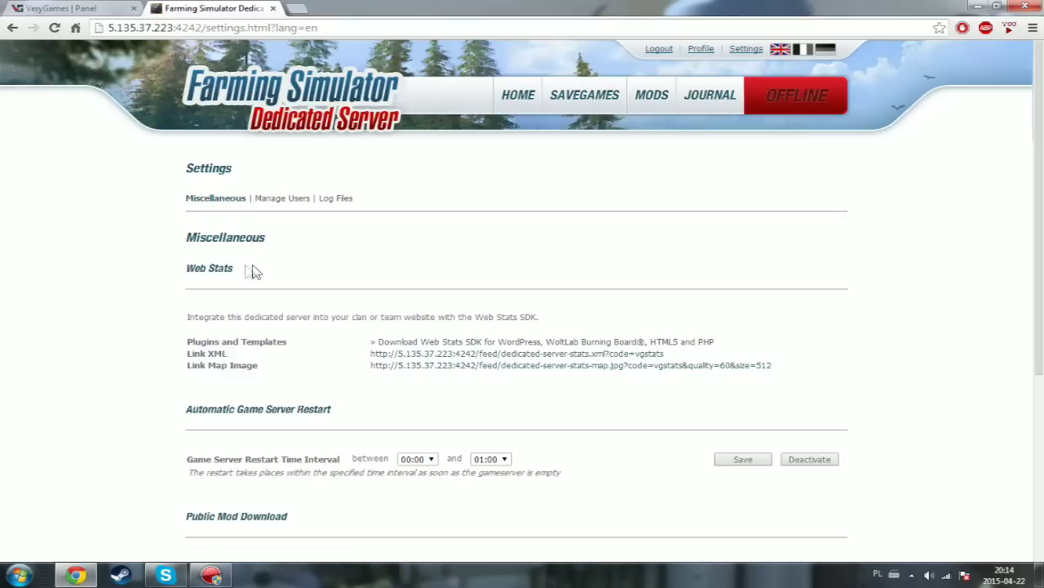
drag(242, 273, 216, 269)
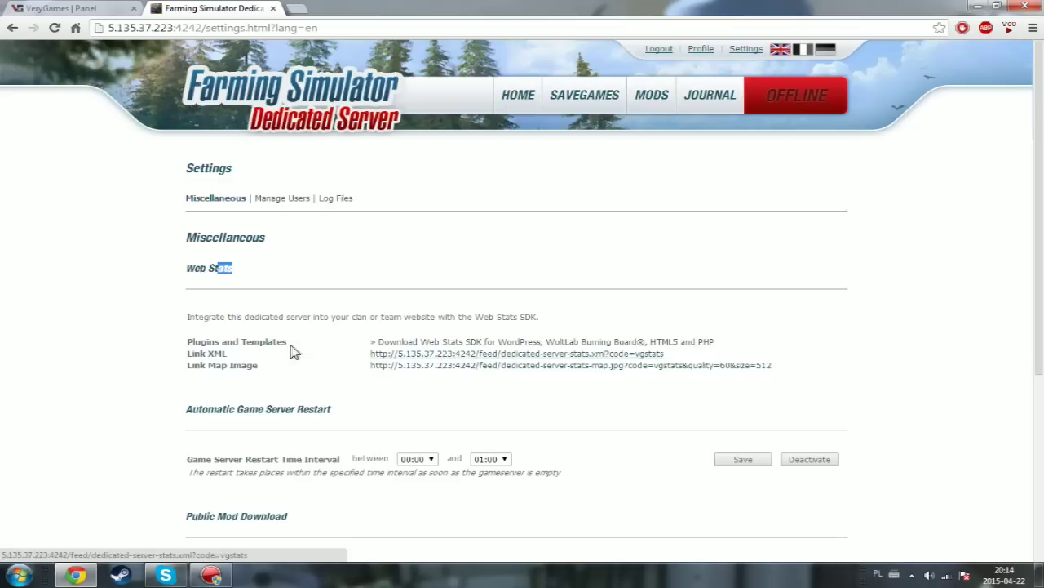
- Preview the XML stats feed and Map Image links in new tabs, closing the XML feed
click(383, 354)
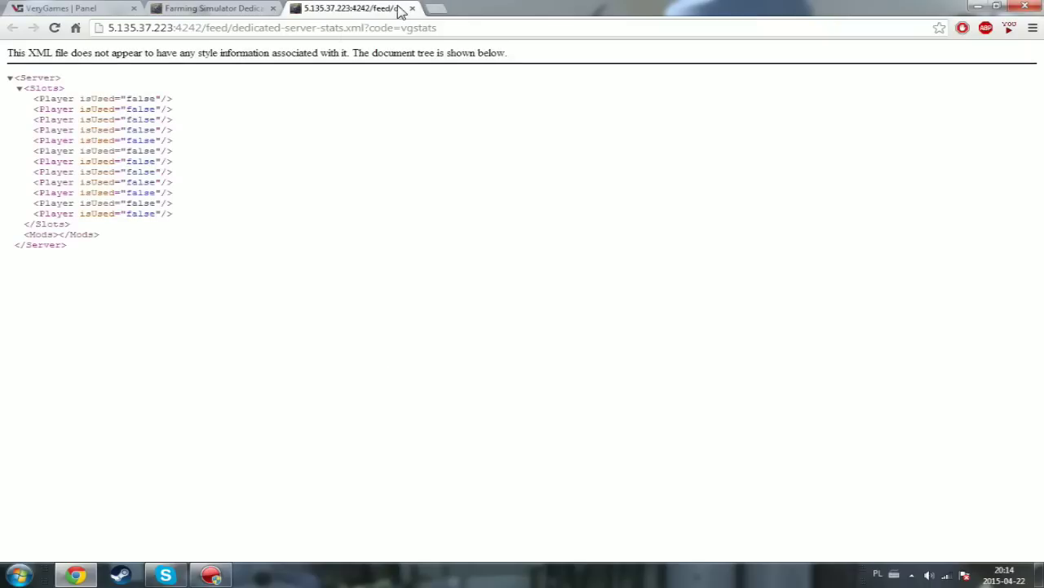
click(412, 8)
click(559, 365)
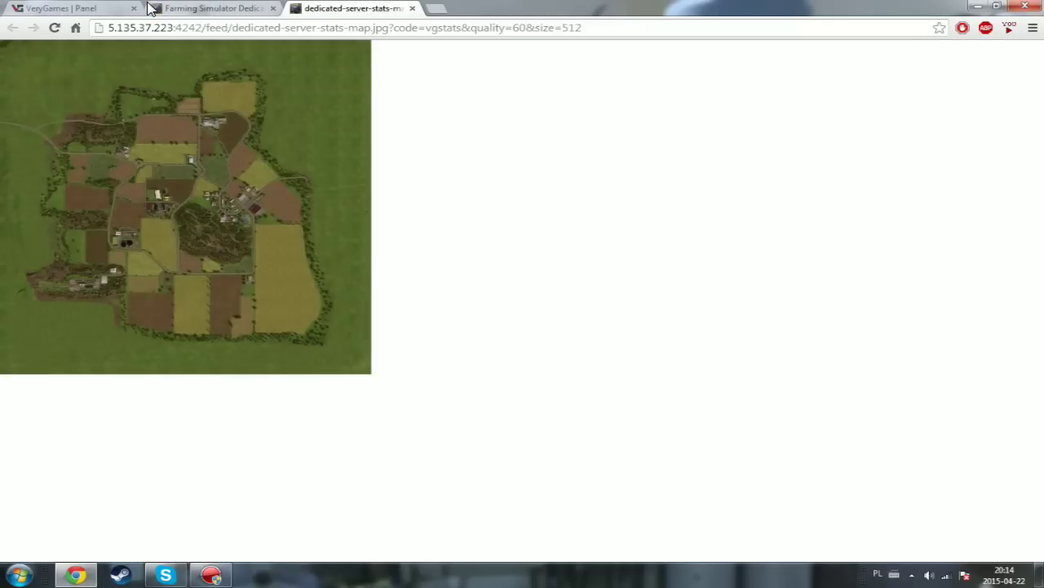
click(176, 9)
- Check the home page, close the map image tab, and return to Settings
click(506, 96)
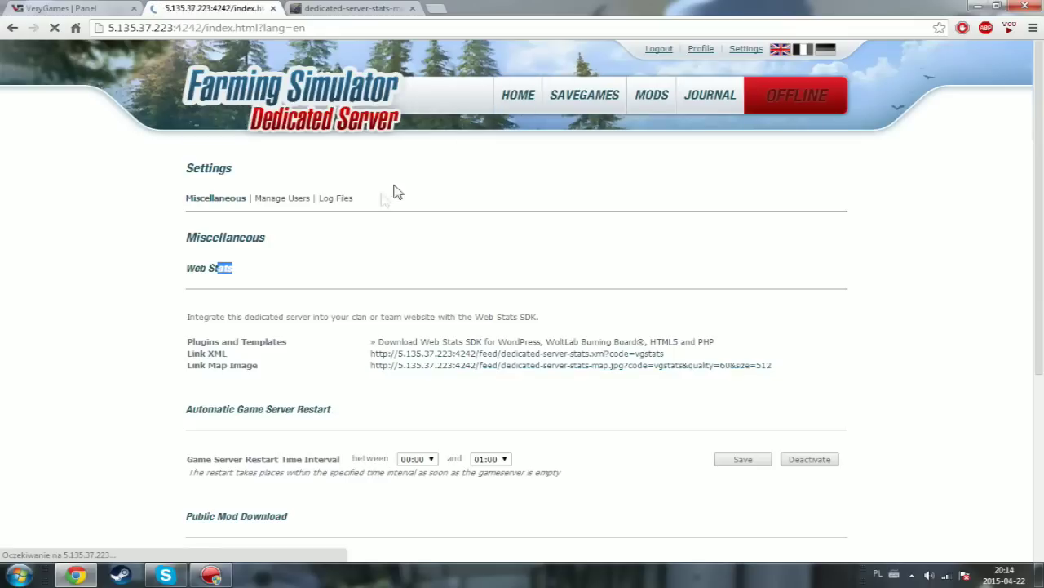
scroll(319, 372, down, 2)
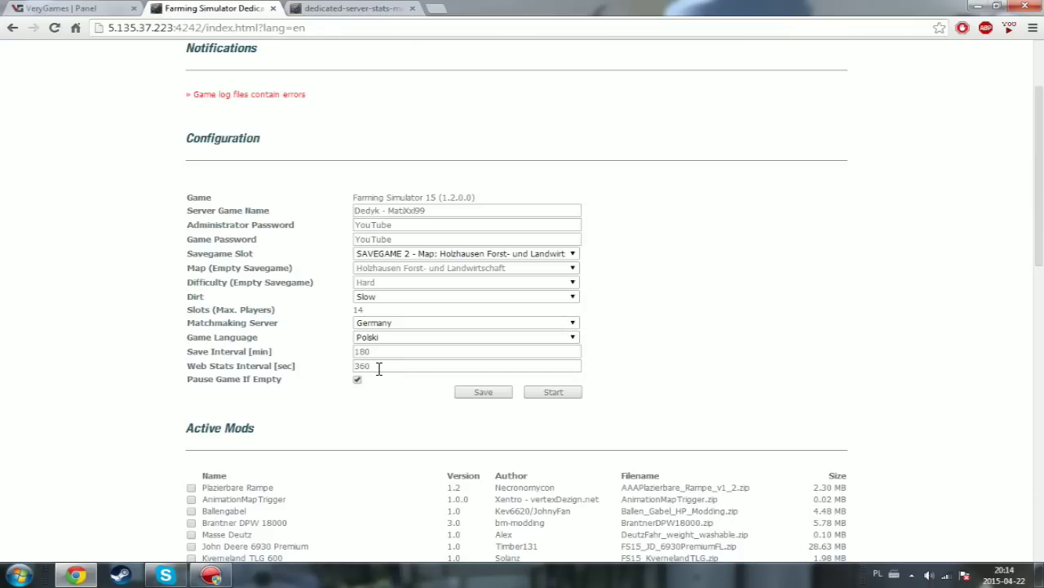
click(318, 10)
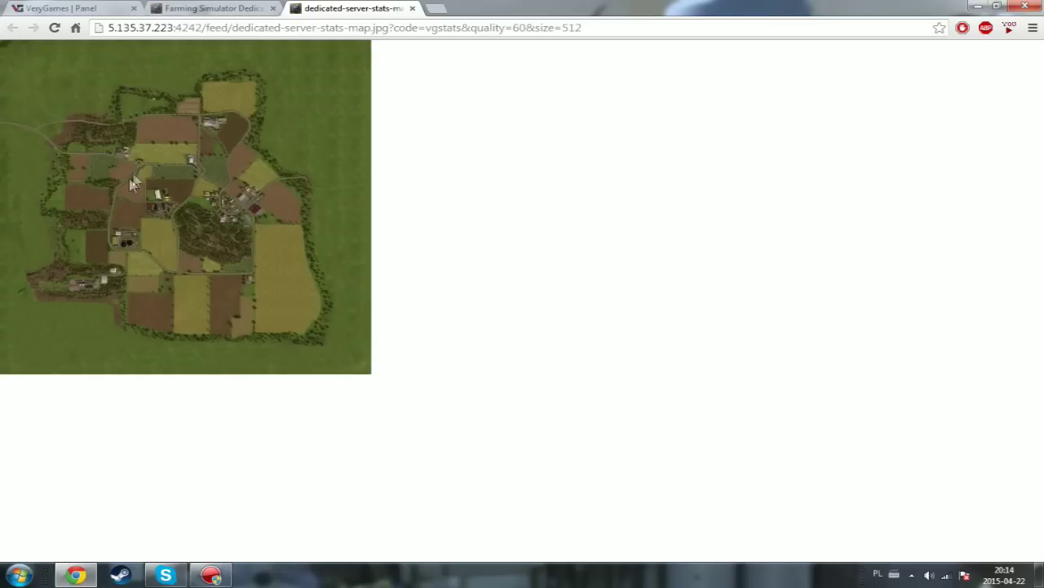
click(412, 8)
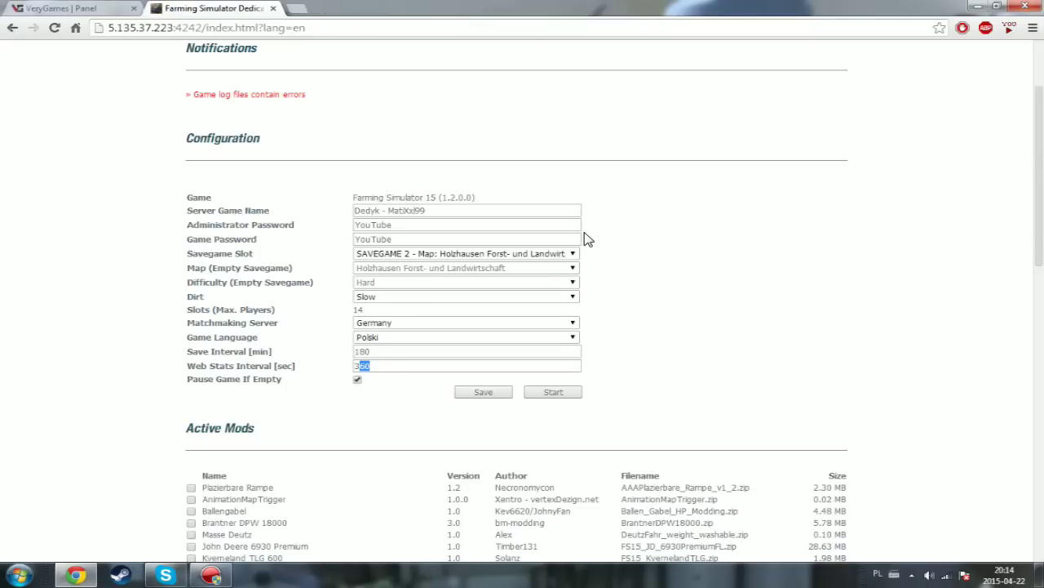
scroll(585, 238, up, 3)
click(746, 48)
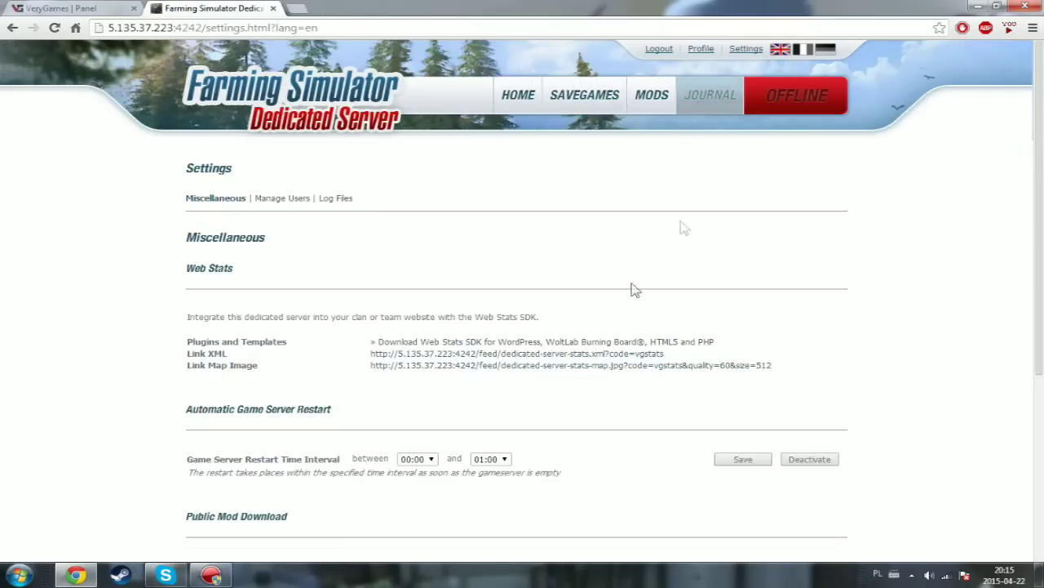
scroll(560, 324, down, 3)
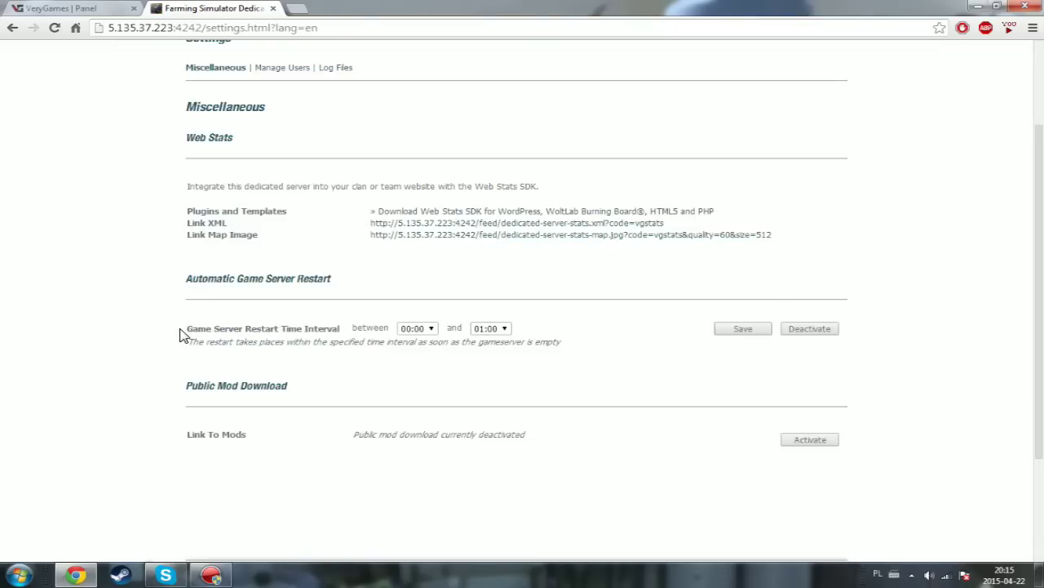
drag(181, 334, 250, 337)
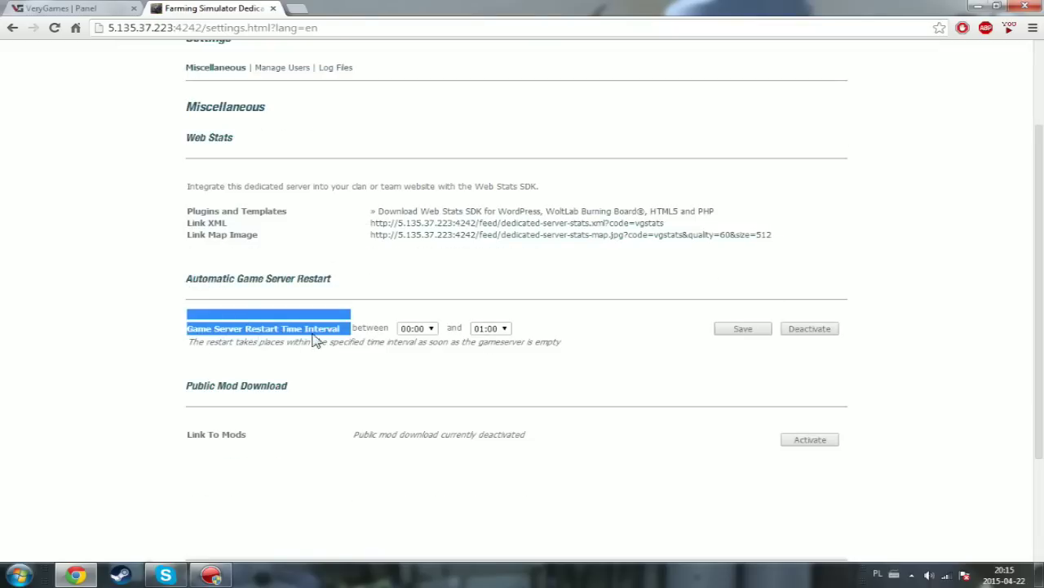
click(300, 333)
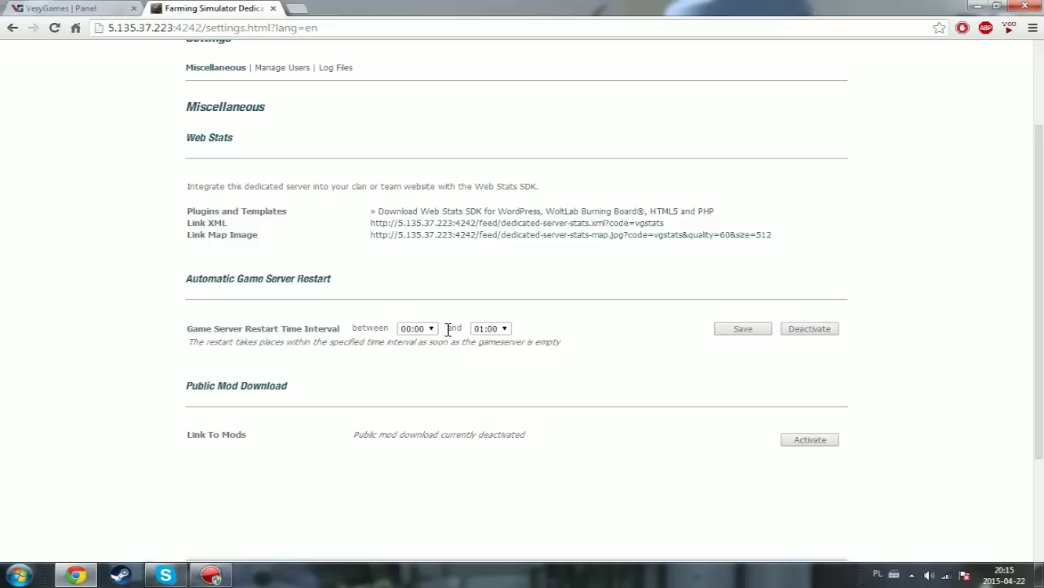
click(416, 331)
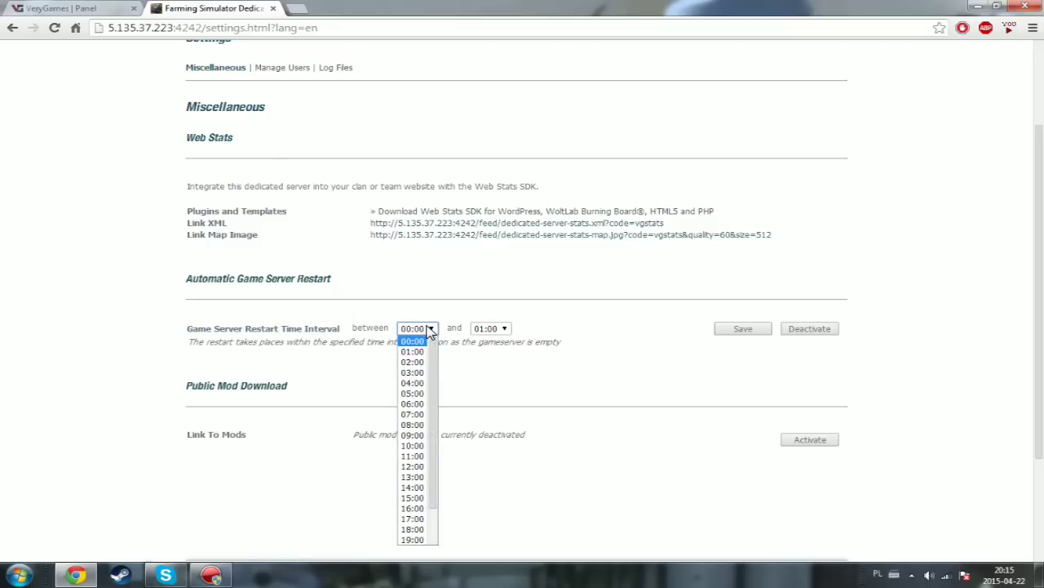
click(430, 330)
click(488, 329)
click(489, 330)
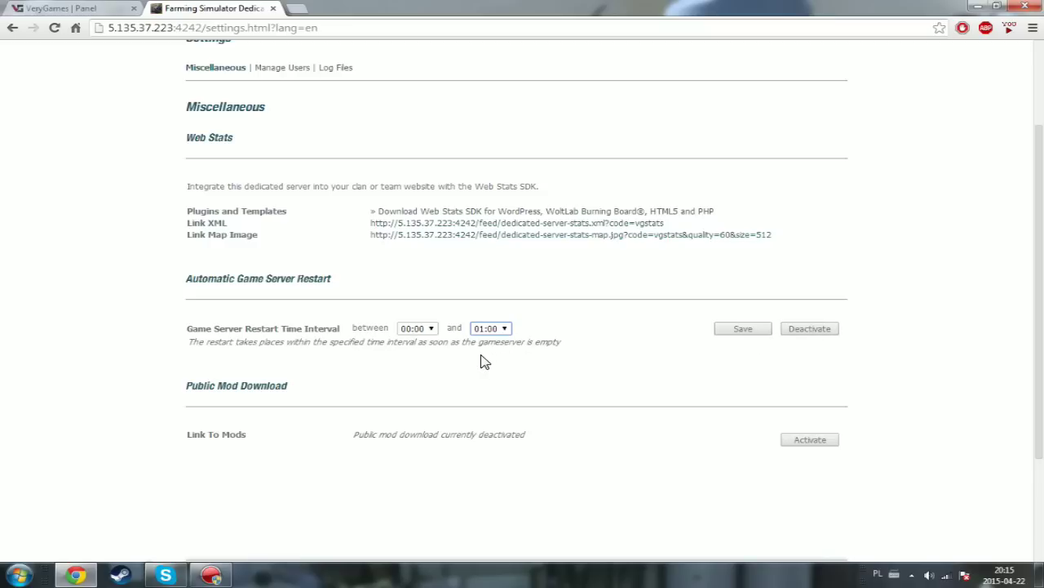
scroll(433, 203, up, 2)
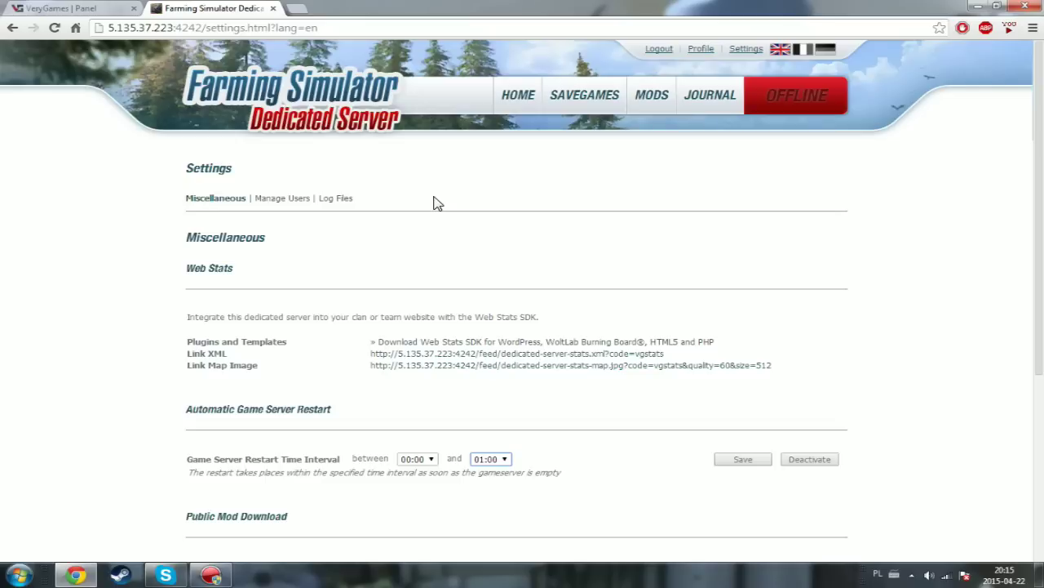
scroll(478, 236, down, 3)
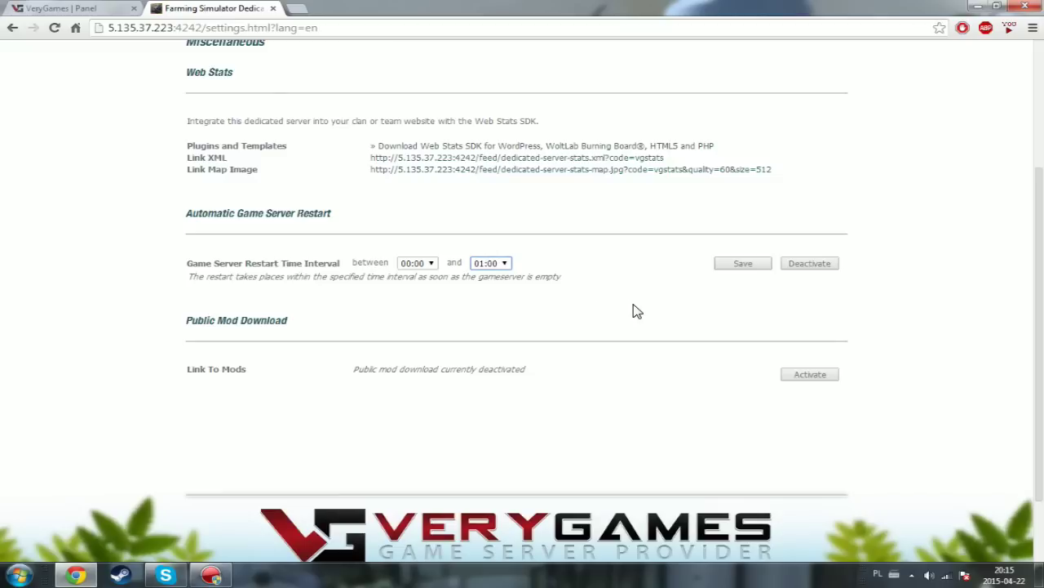
scroll(298, 395, up, 1)
scroll(298, 394, down, 1)
- Activate Public Mod Download and browse the public mods.html page listing all 51 mods
click(803, 374)
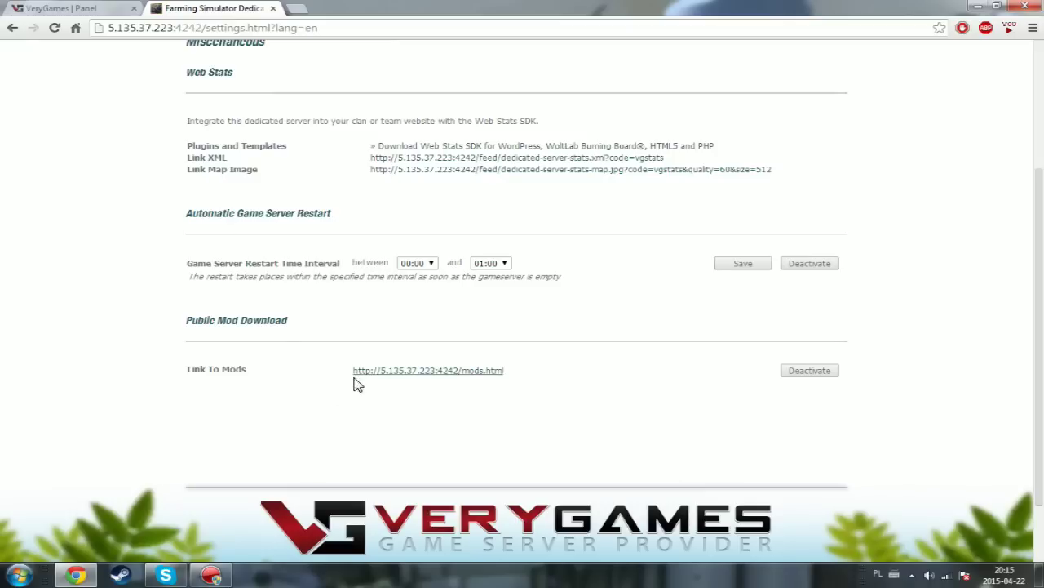
click(448, 374)
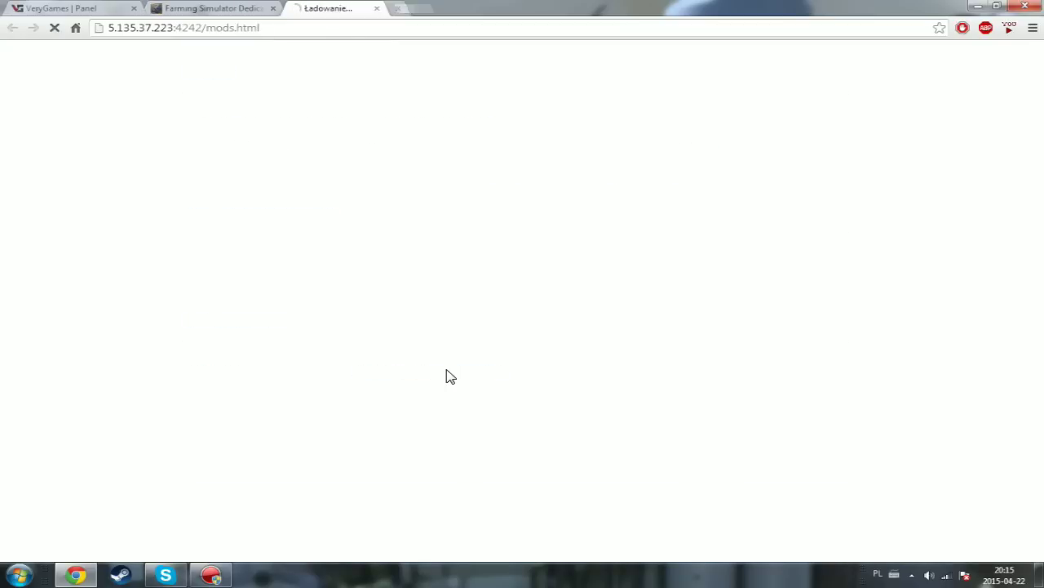
scroll(735, 220, down, 8)
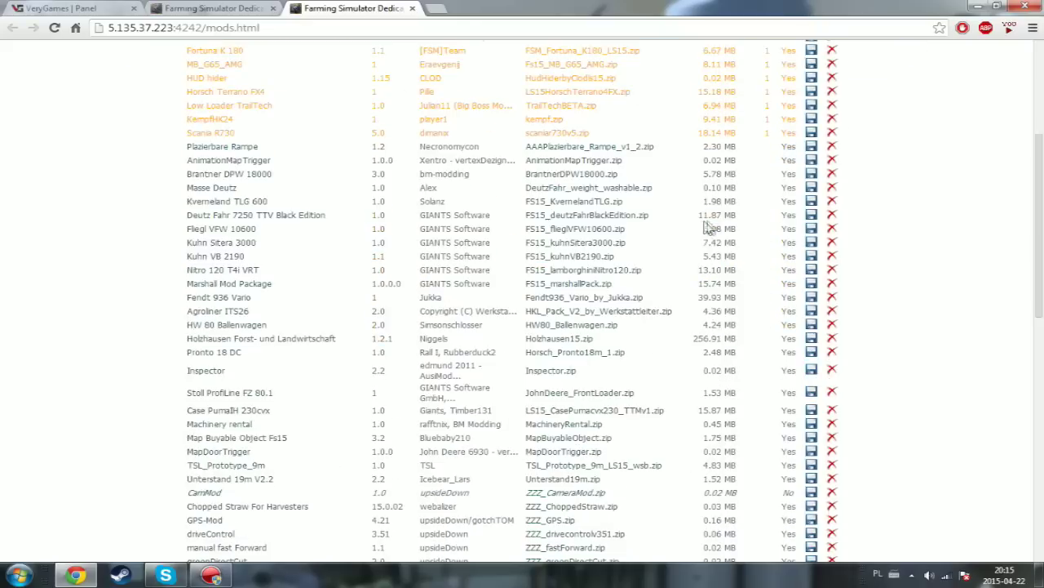
scroll(767, 233, down, 3)
scroll(784, 261, up, 9)
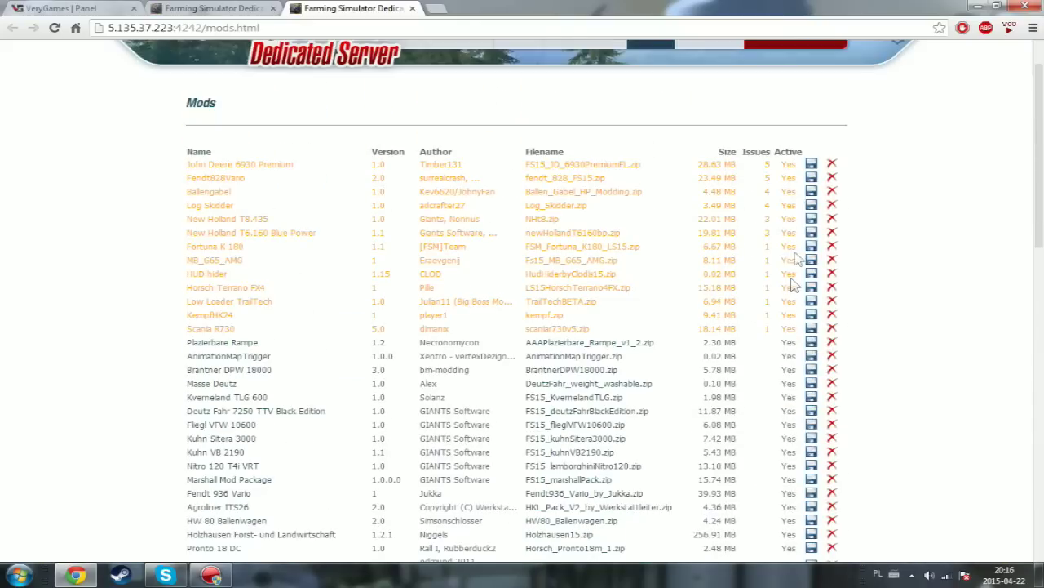
scroll(812, 166, down, 6)
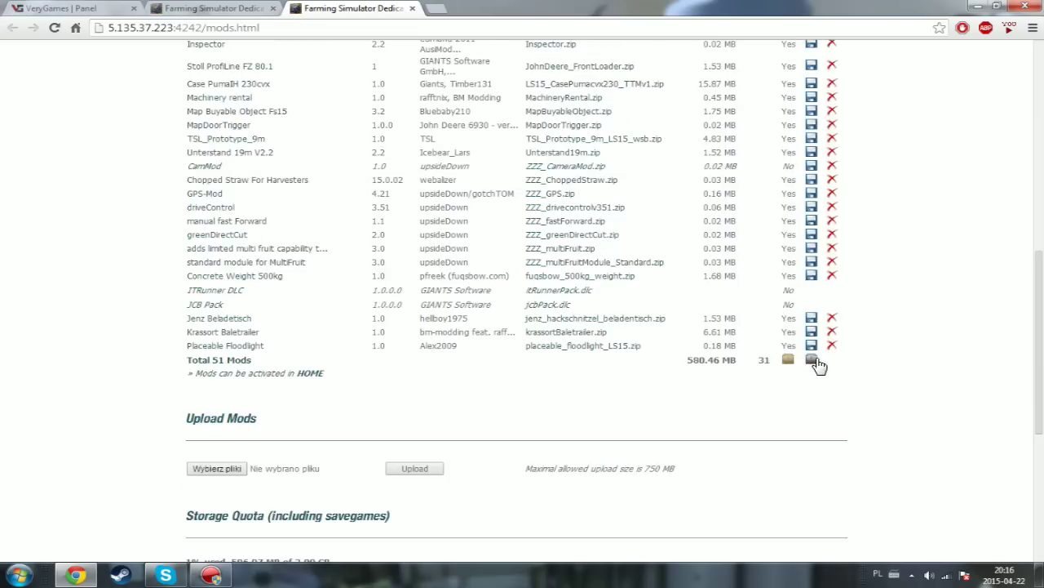
scroll(688, 408, up, 10)
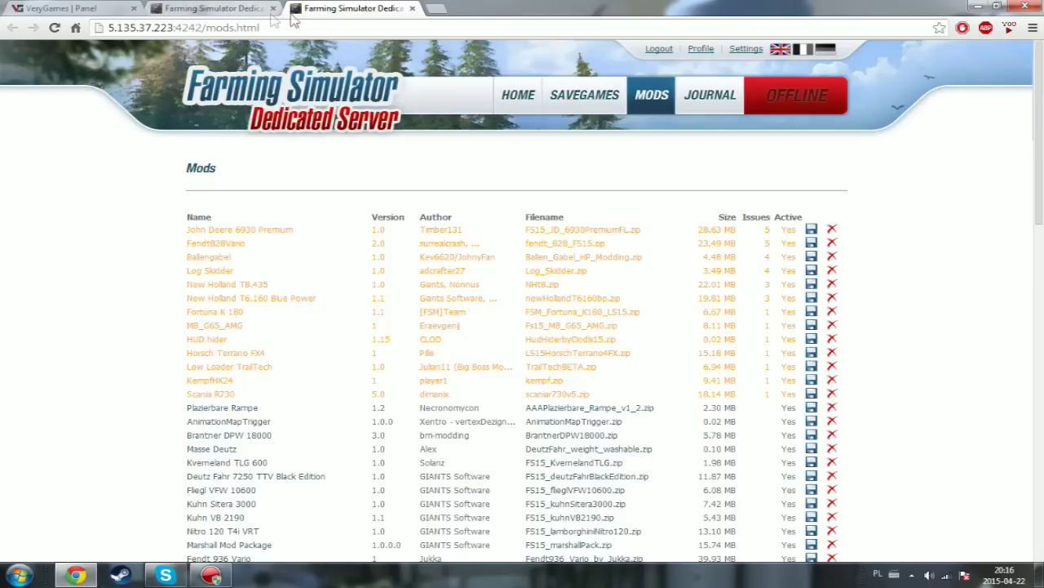
- Close the public mods page tab and review the Settings page again
click(412, 9)
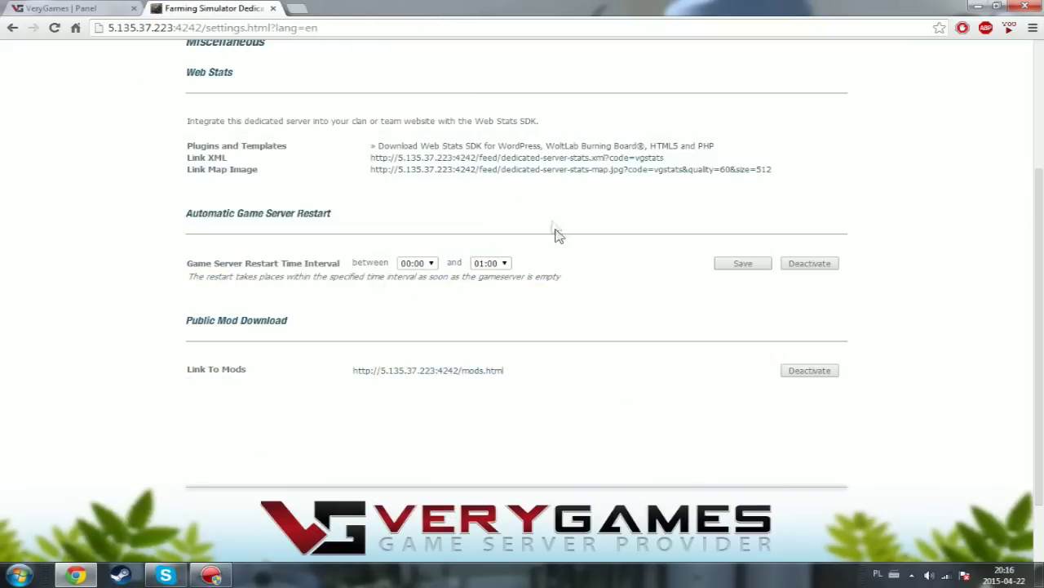
scroll(567, 361, up, 3)
scroll(567, 362, down, 4)
scroll(567, 361, up, 4)
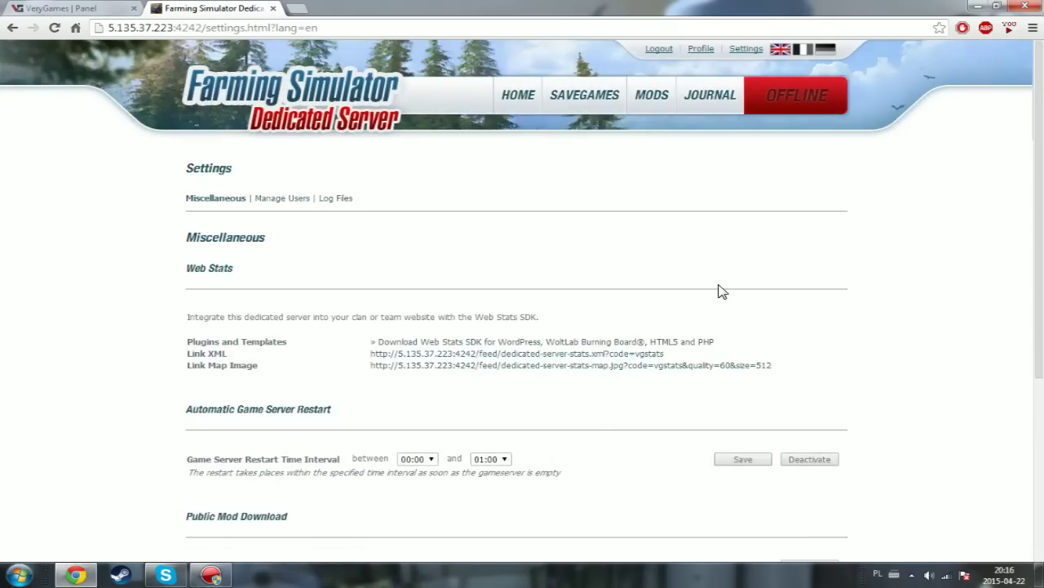
- In Manage Users, delete both non-admin accounts and add a new Untitled User
click(287, 201)
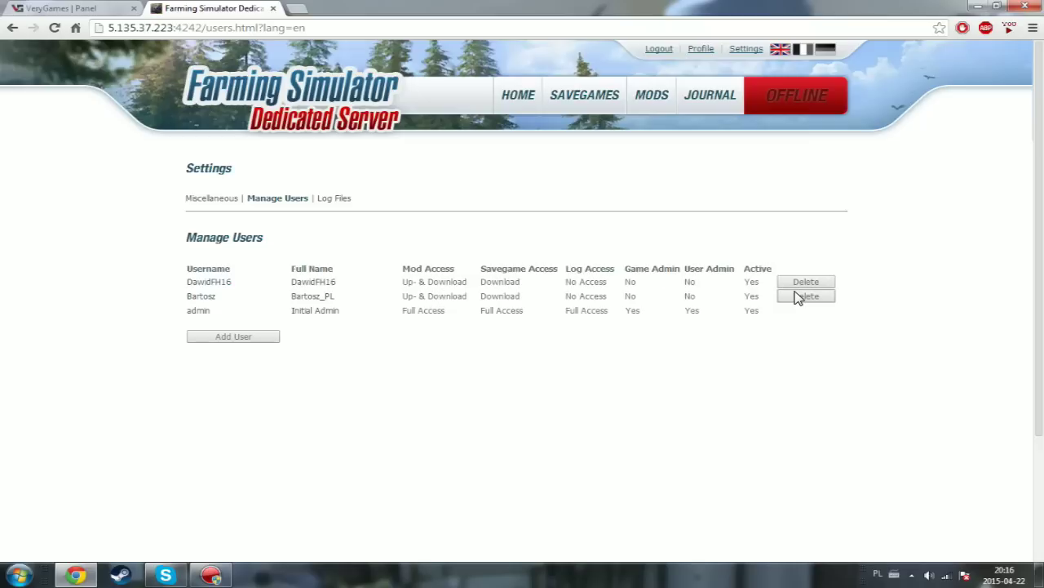
drag(175, 311, 389, 315)
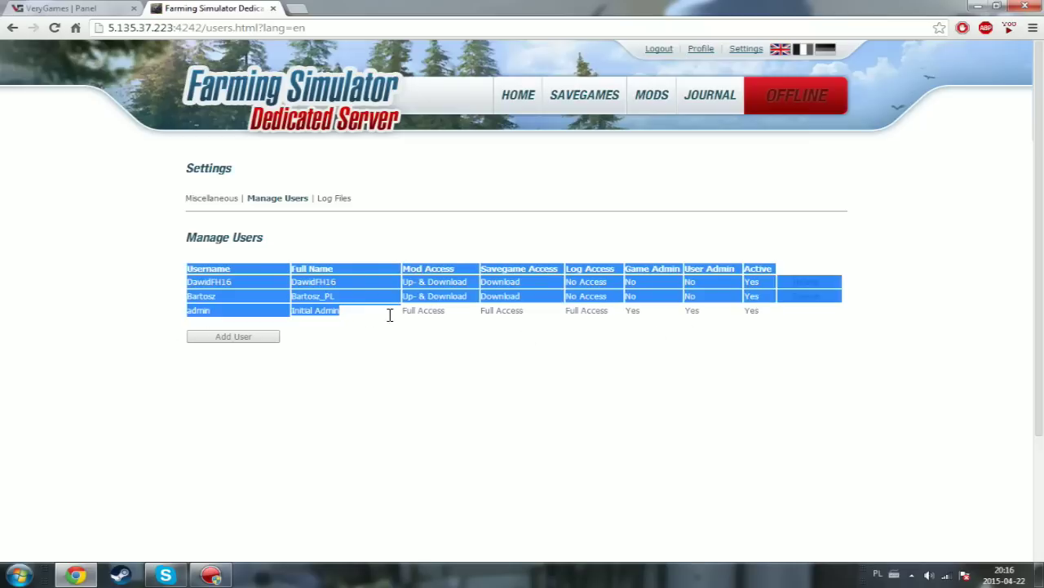
click(410, 315)
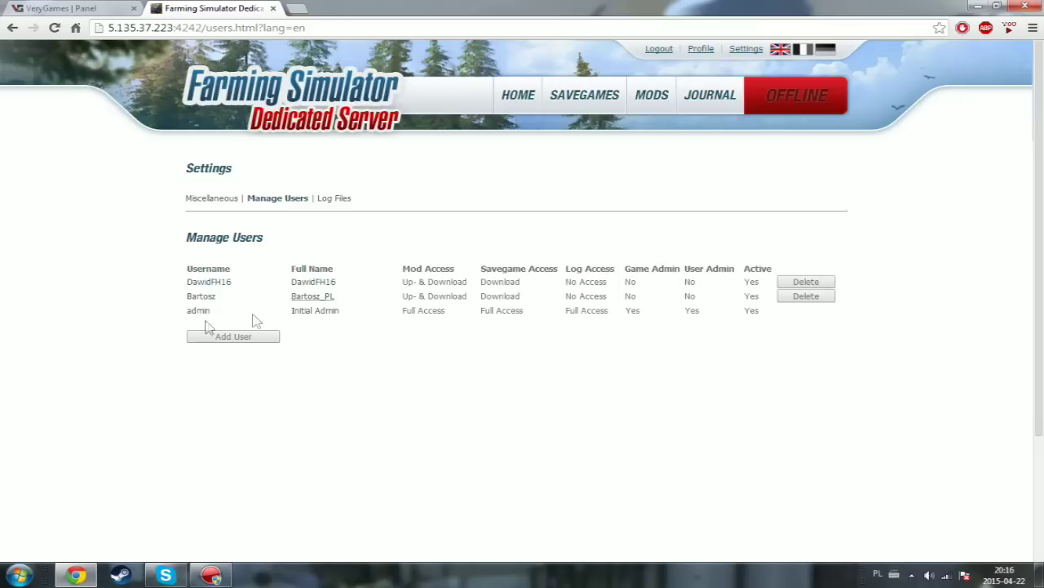
click(805, 282)
click(806, 282)
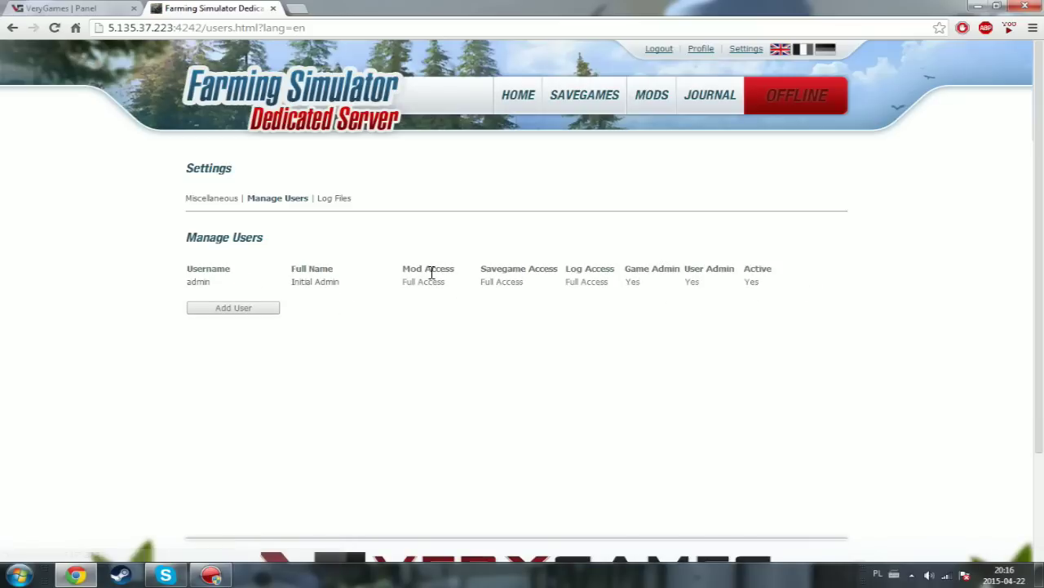
click(245, 311)
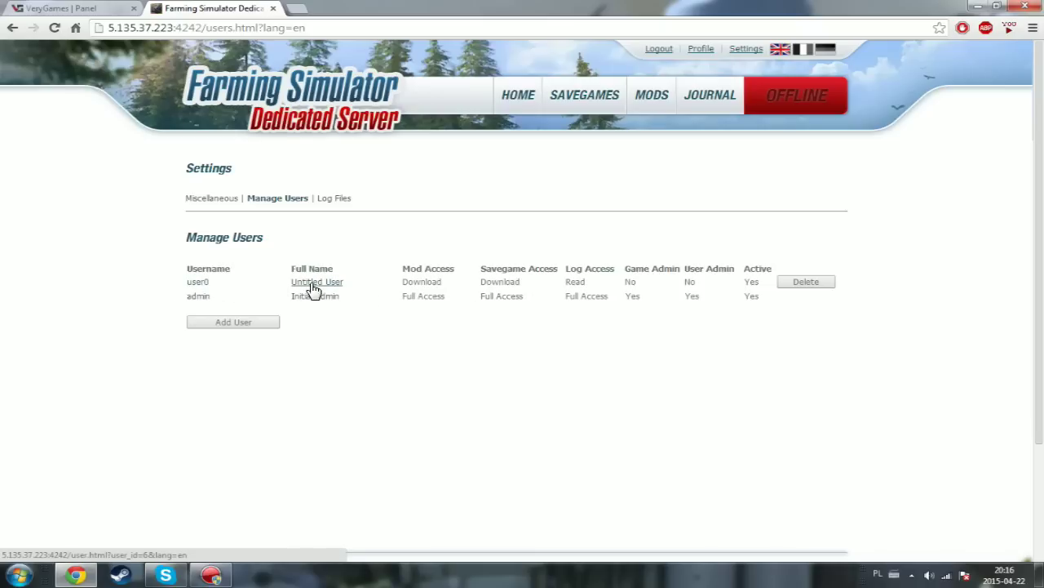
- Replace the new user's default username via autofill and enter an account password
click(194, 285)
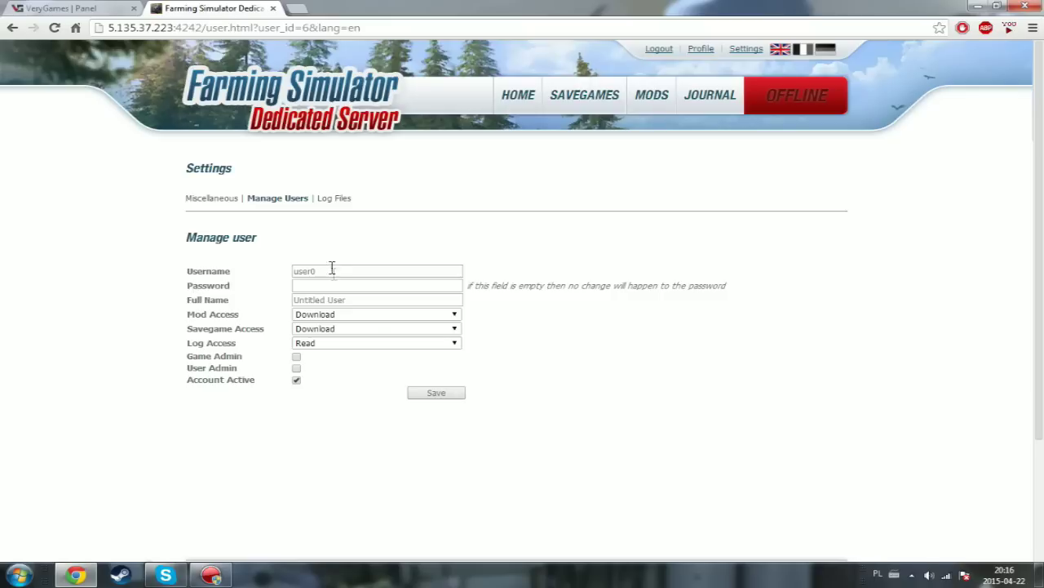
drag(334, 273, 261, 283)
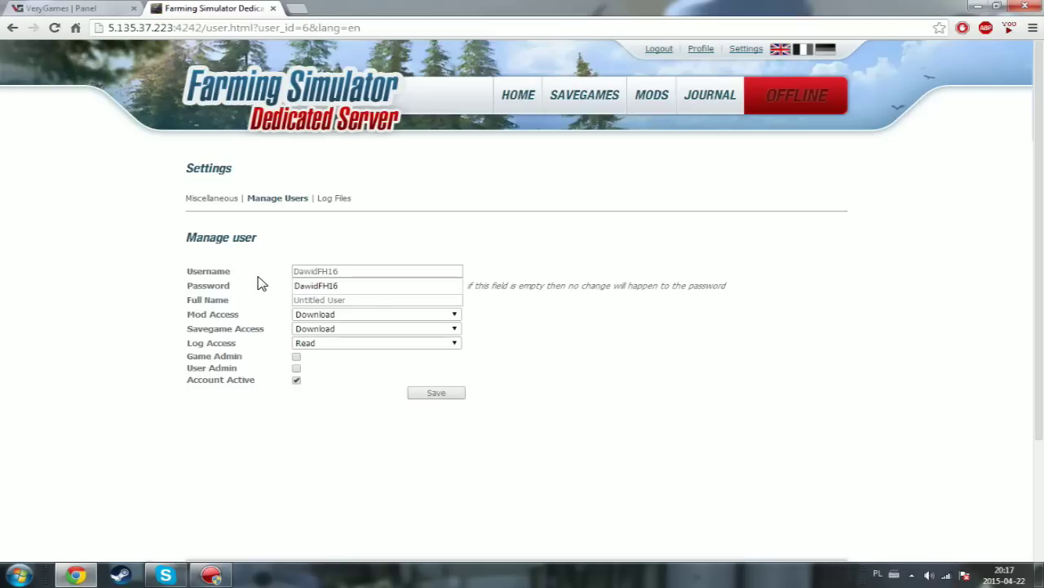
click(311, 287)
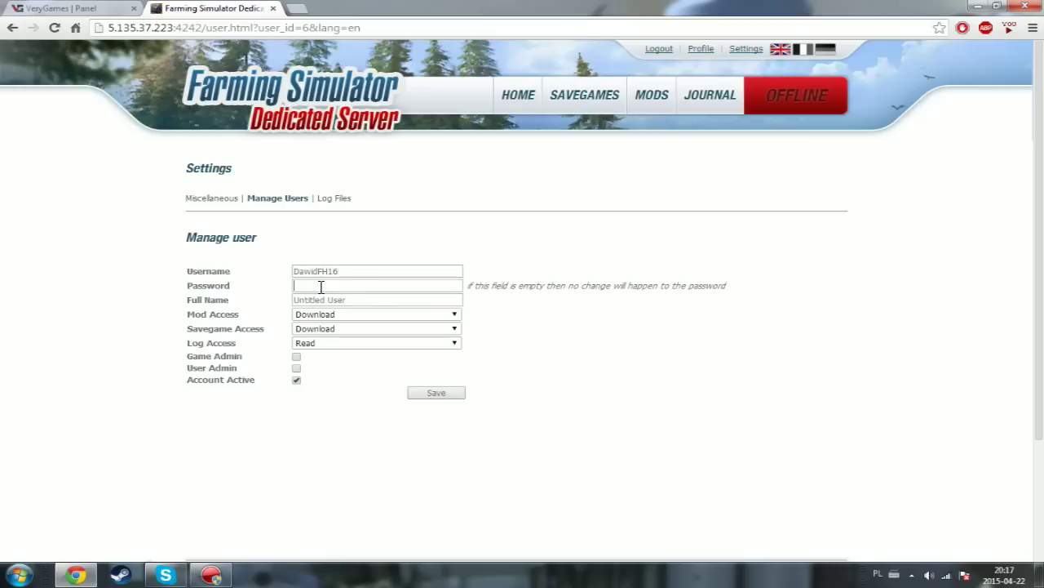
click(321, 286)
- Replace the placeholder Full Name with the user's full name from autofill
click(374, 302)
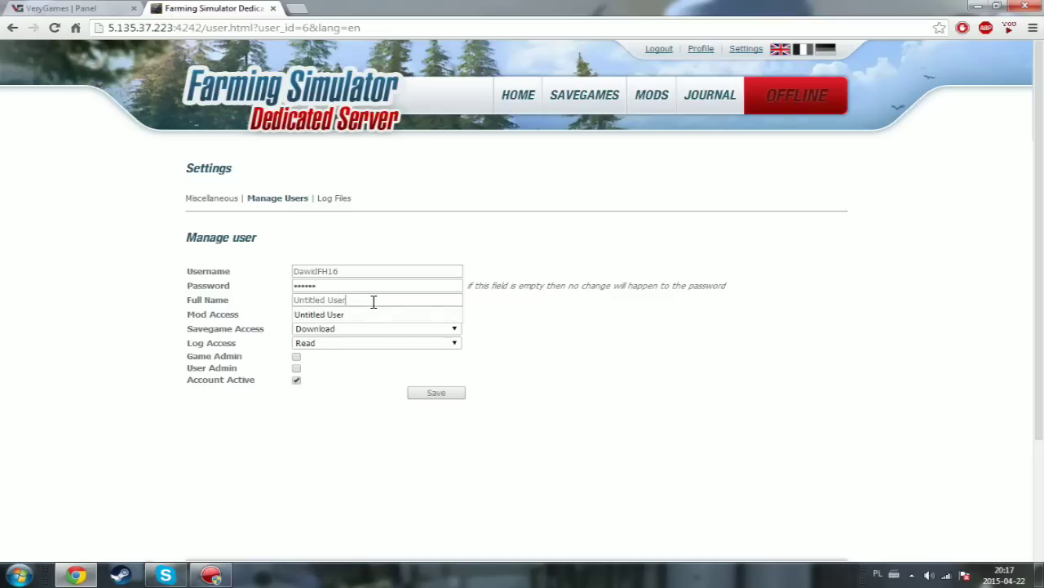
drag(388, 300, 264, 303)
text(Da)
key(Down)
key(Return)
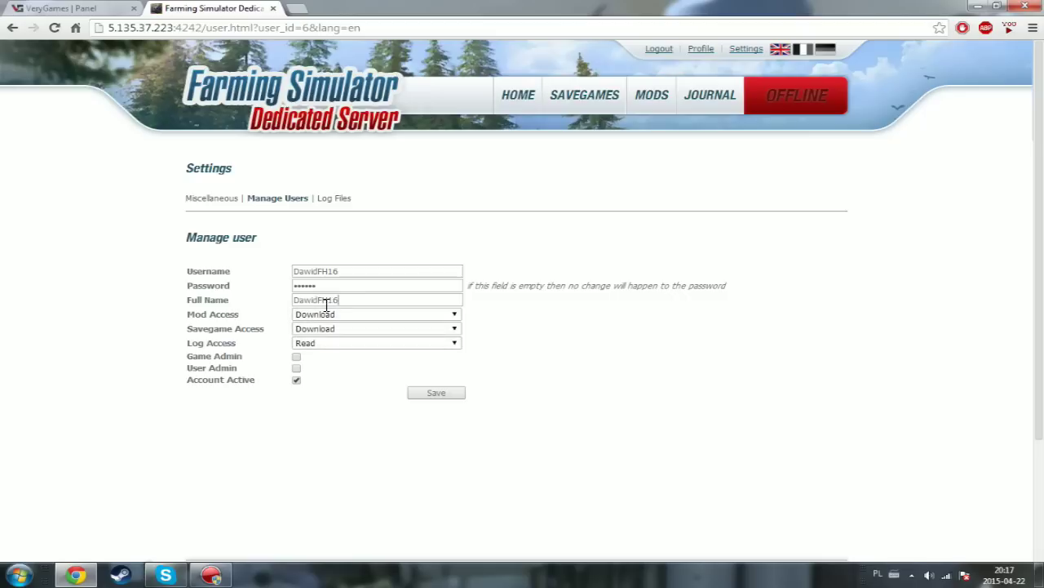
- Set the new user's Mod Access to Up- & Download
click(332, 317)
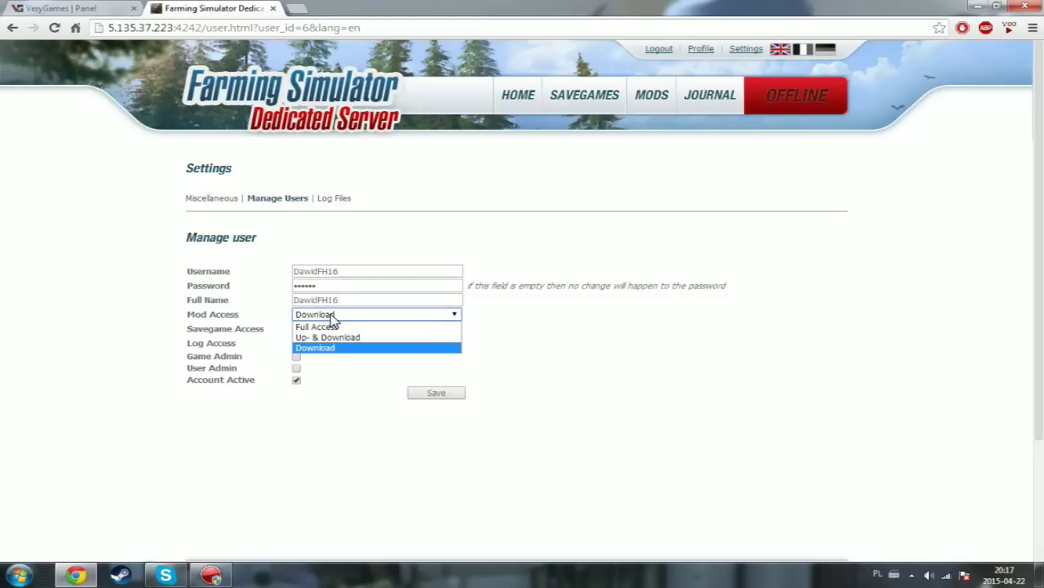
click(331, 315)
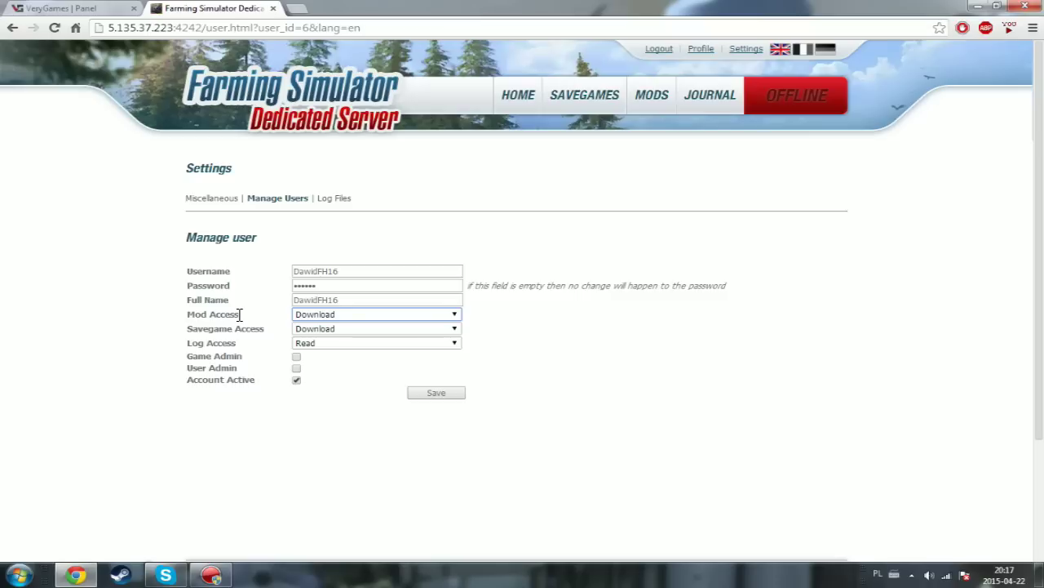
click(348, 314)
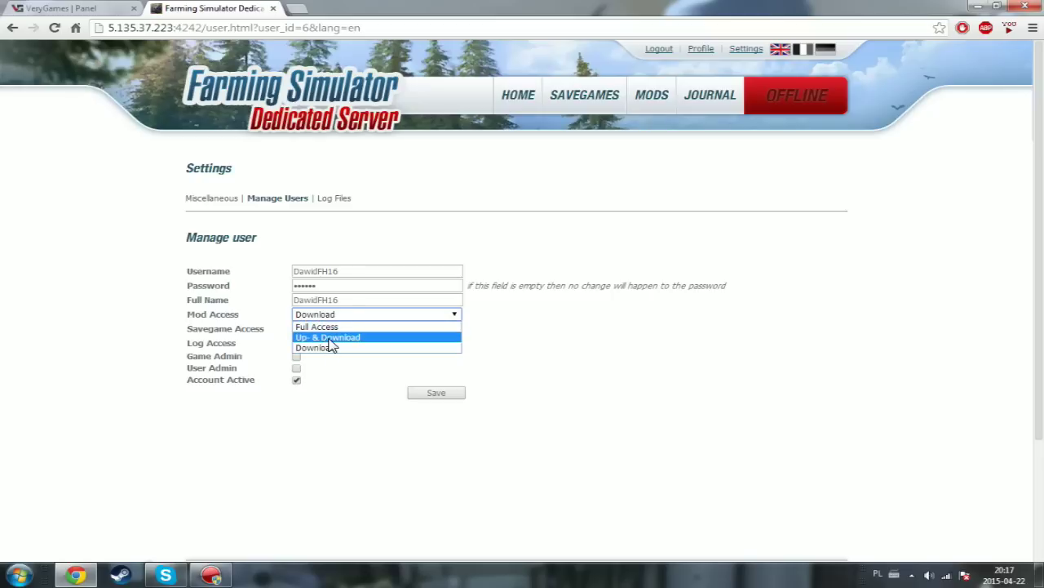
click(332, 337)
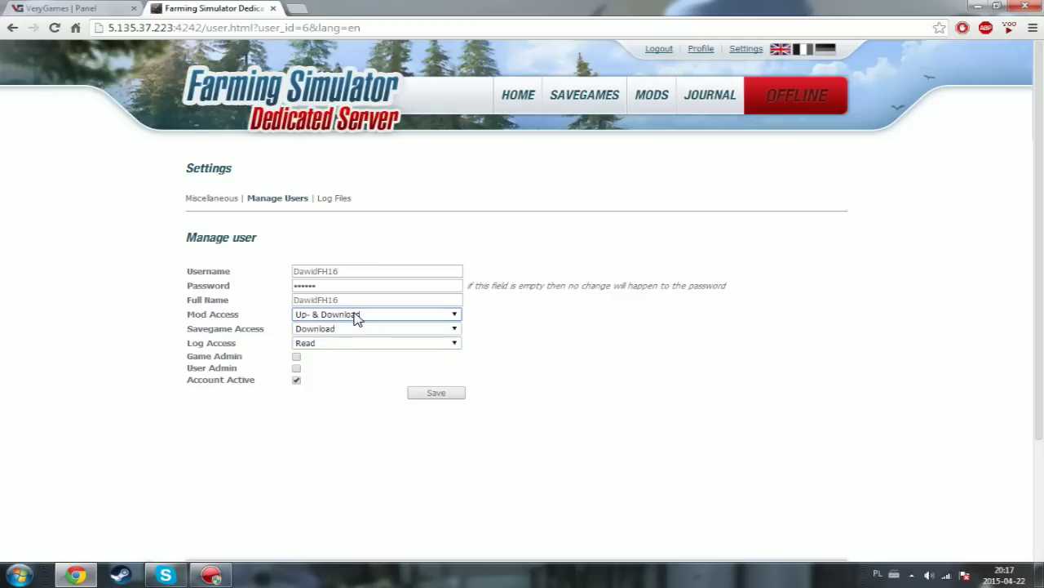
- Set Savegame Access to Download and review the Log Access levels
click(315, 330)
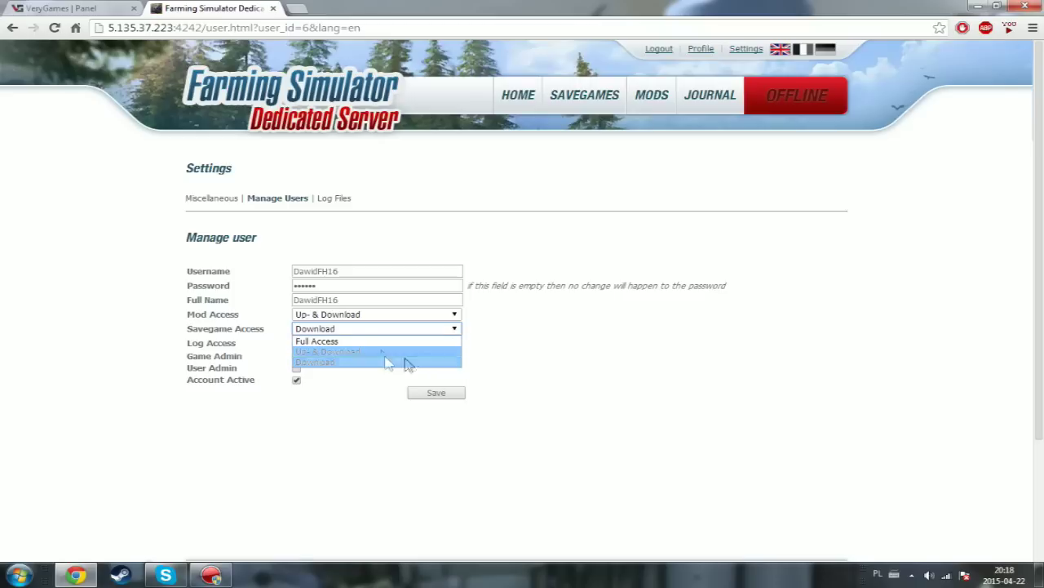
click(333, 363)
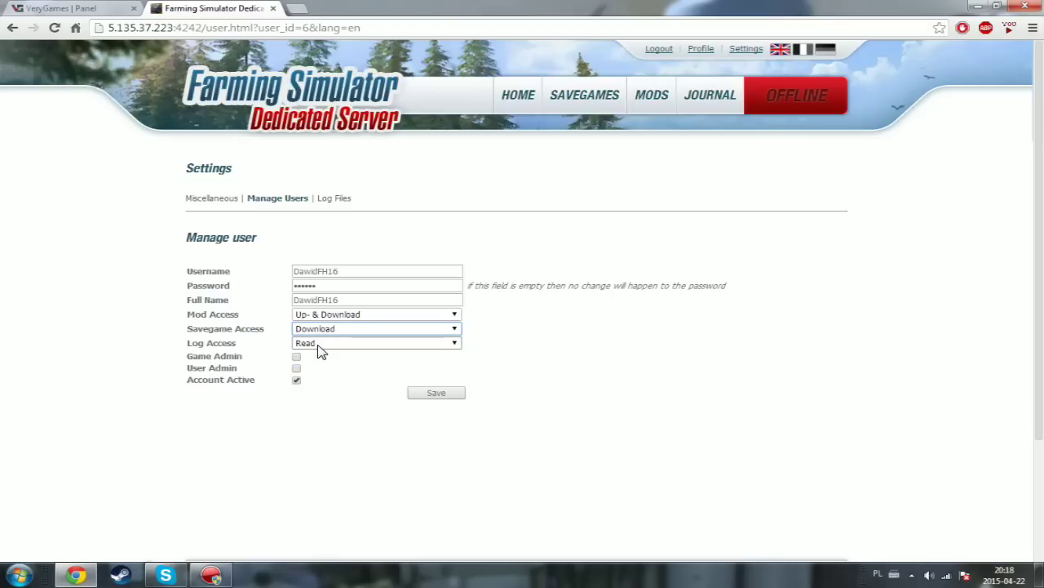
click(320, 346)
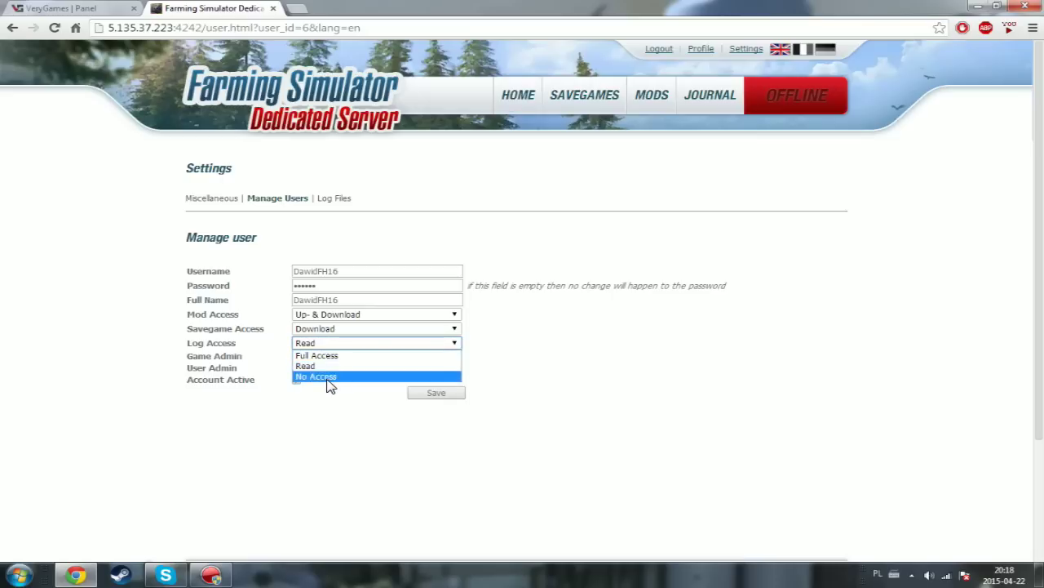
- Keep Log Access at Read, tick Account Active, and save the user
click(318, 366)
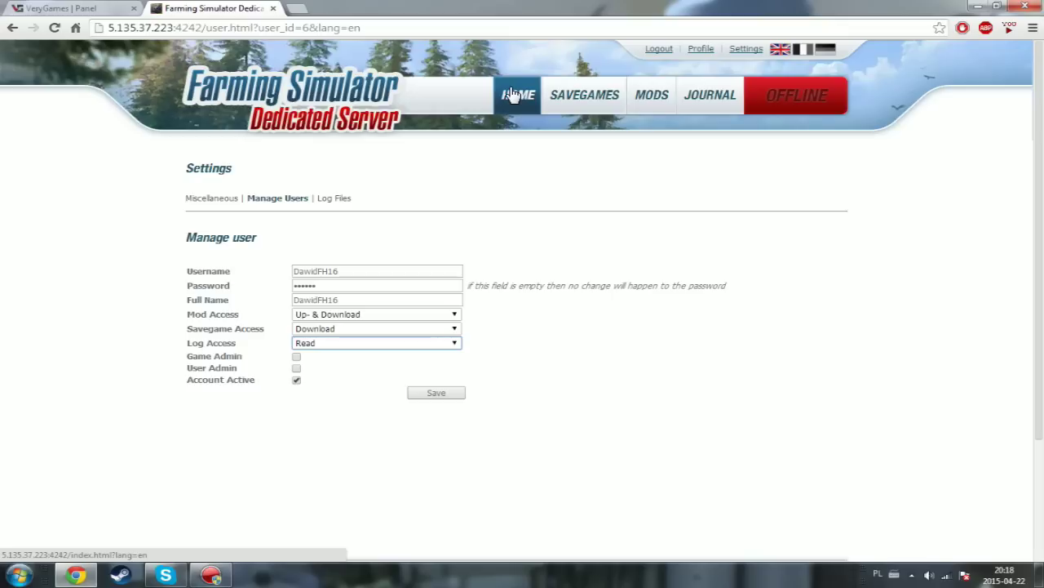
click(297, 380)
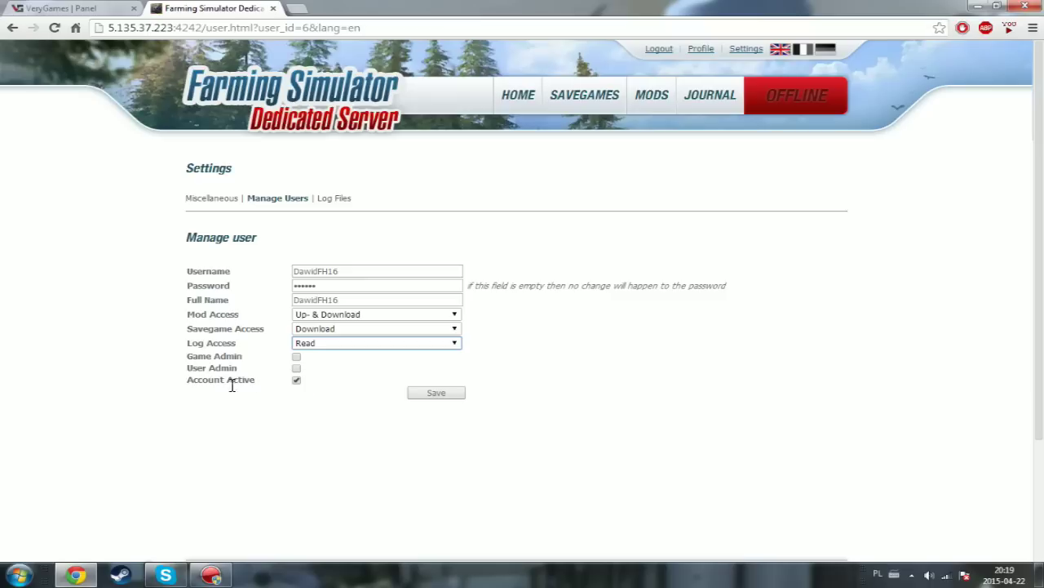
drag(178, 385, 261, 389)
click(263, 390)
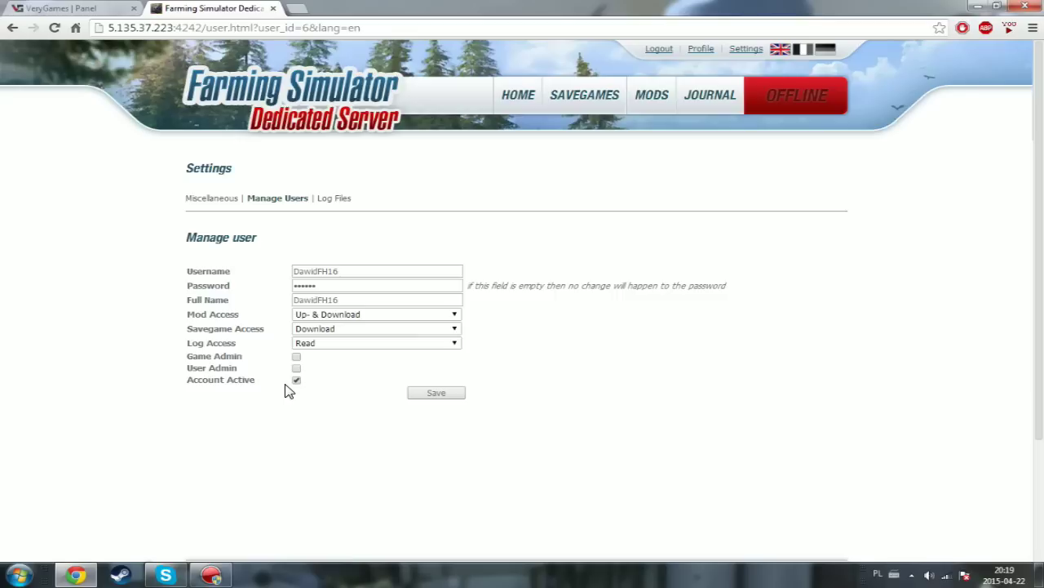
click(440, 398)
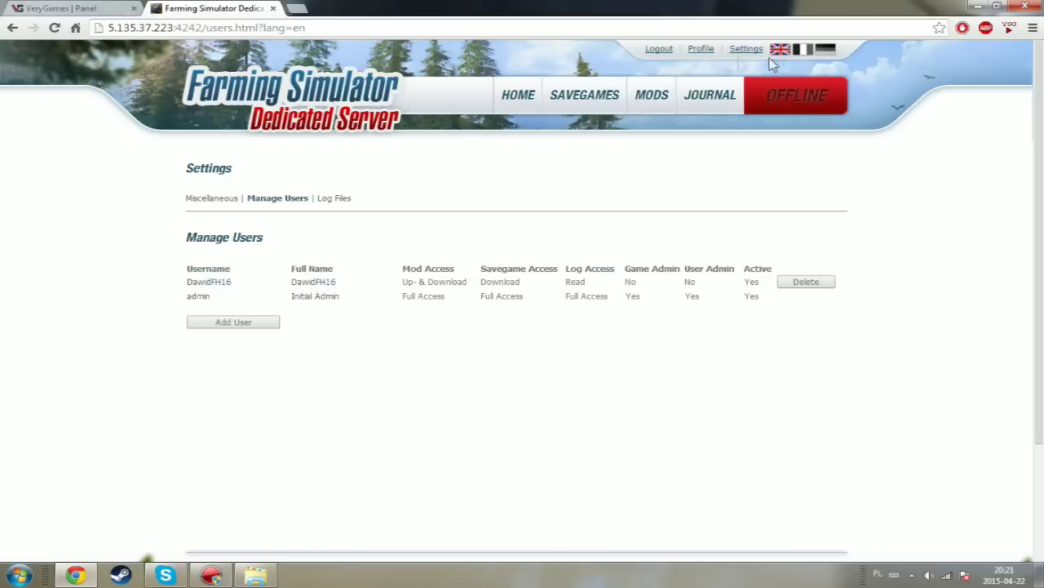
- Log out and sign in as the new restricted user using the autofilled username
click(663, 52)
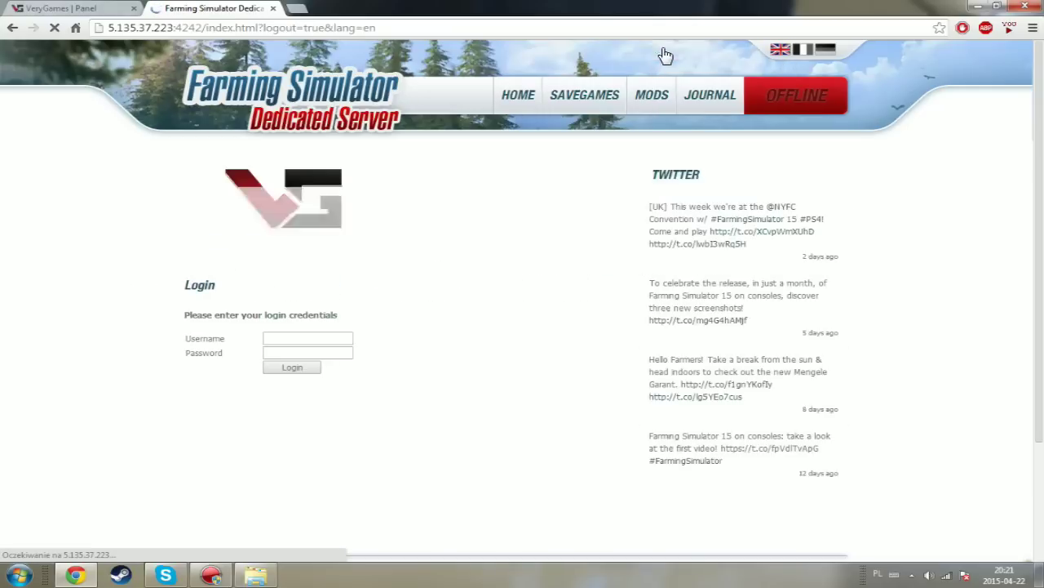
click(321, 336)
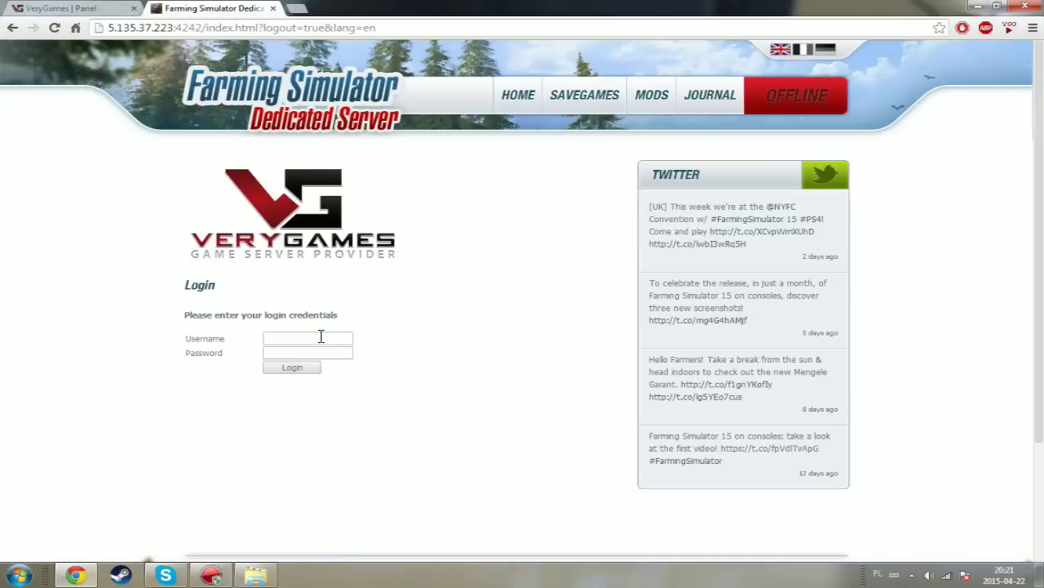
text(D)
key(Down)
key(Return)
click(306, 368)
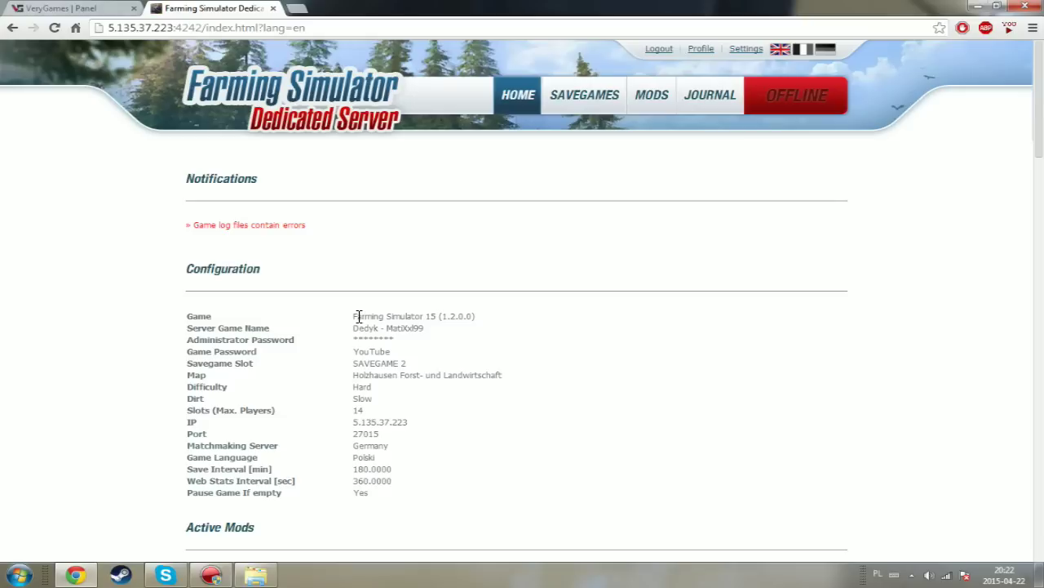
drag(359, 316, 478, 317)
drag(346, 338, 359, 317)
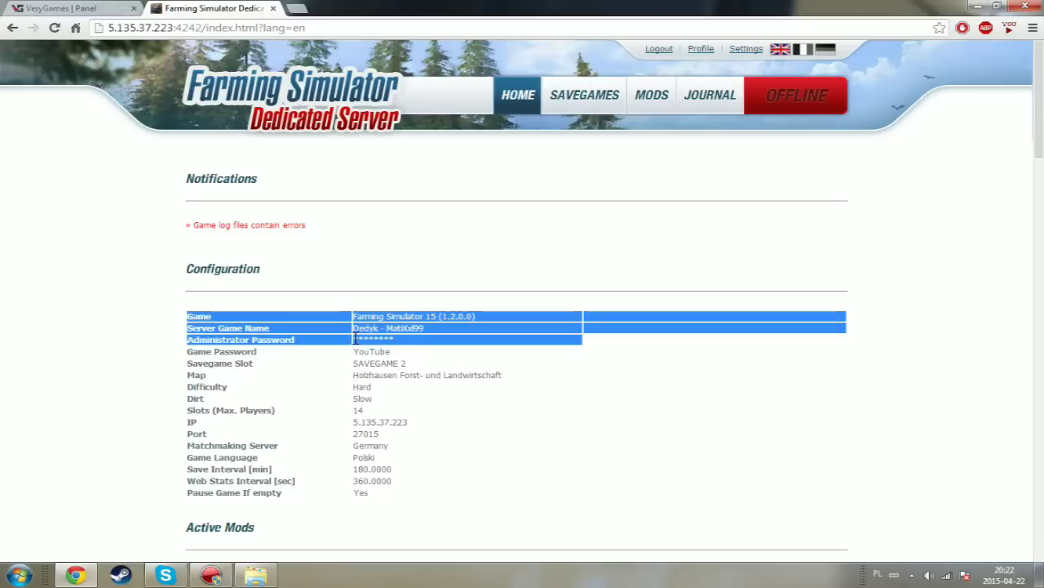
click(396, 358)
drag(415, 349, 390, 367)
click(367, 353)
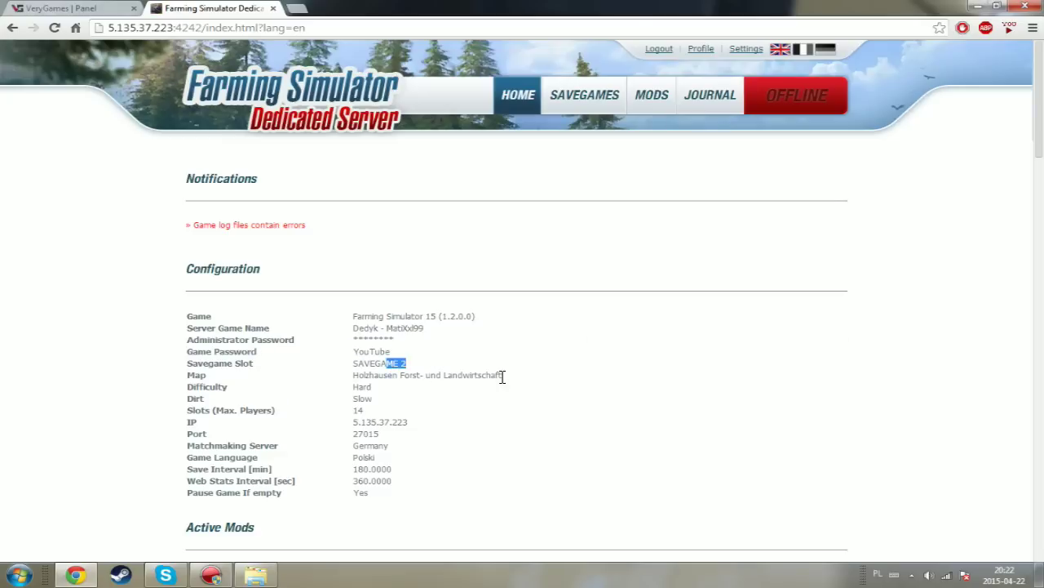
scroll(376, 481, down, 5)
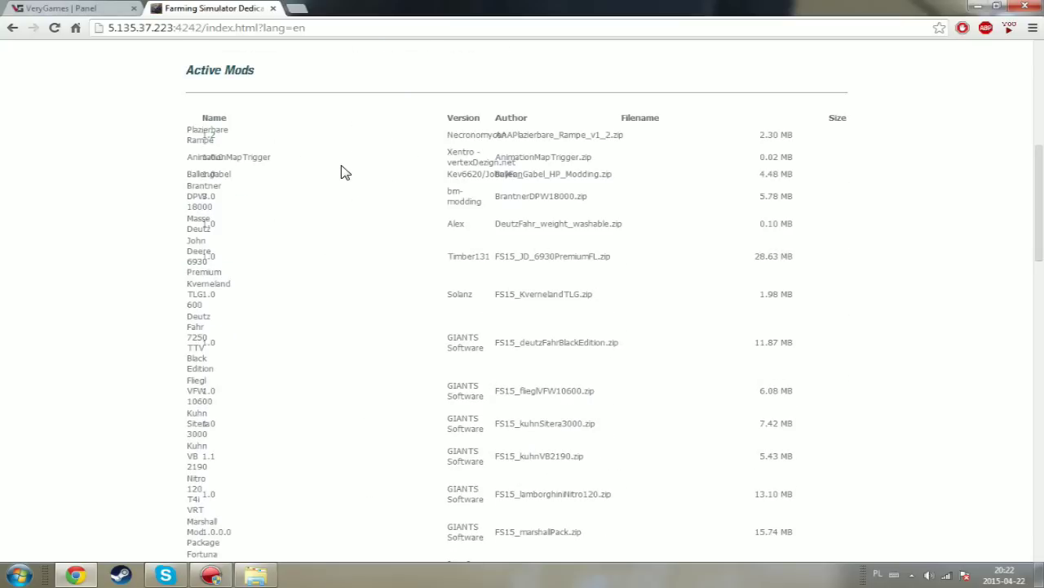
scroll(363, 176, down, 2)
scroll(371, 179, up, 2)
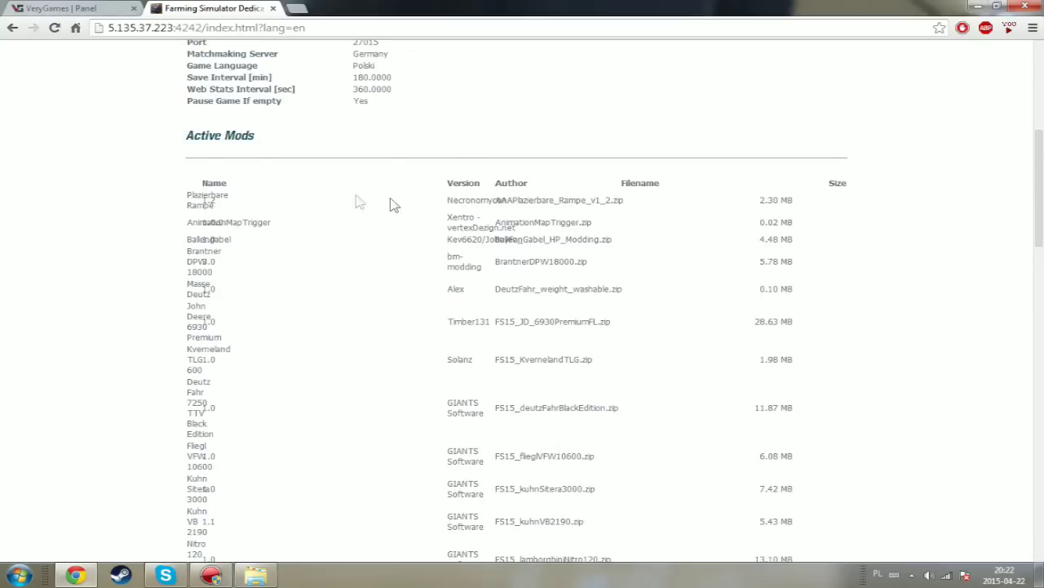
scroll(324, 171, down, 20)
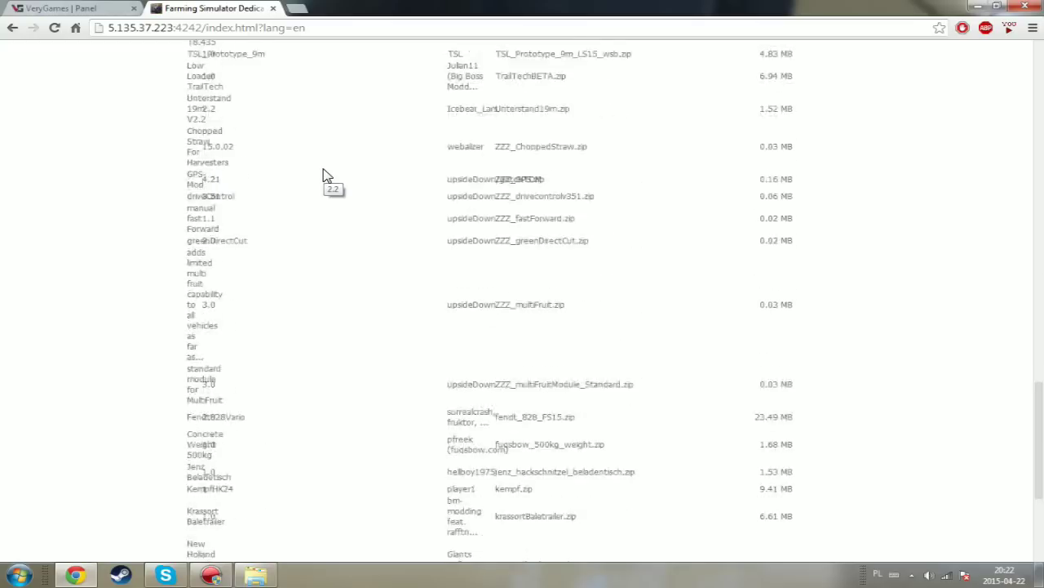
scroll(812, 249, up, 15)
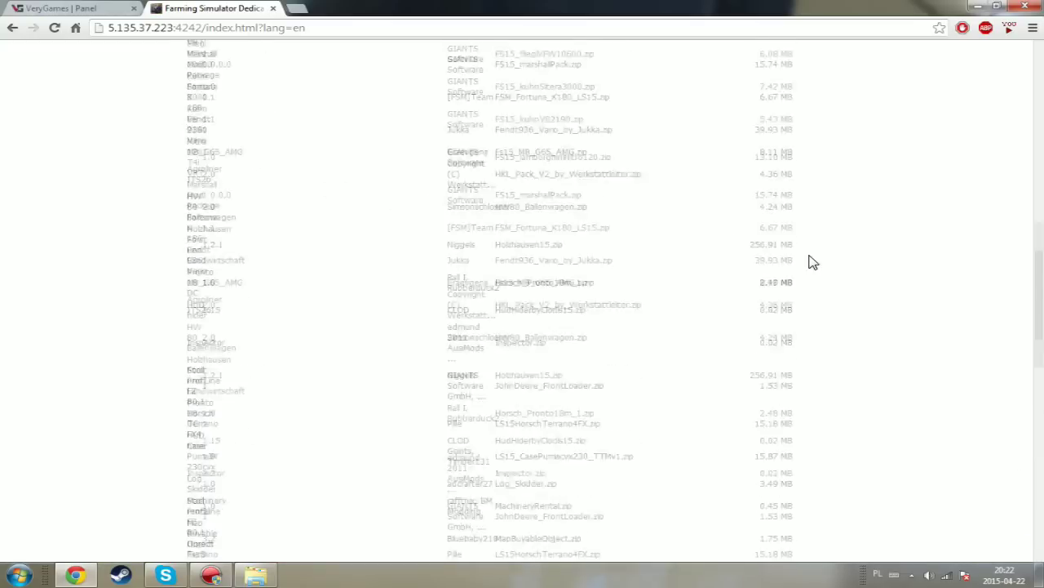
scroll(823, 263, up, 3)
- Browse the mods list down to Upload Mods, then return to Manage Savegames showing three slots
click(589, 94)
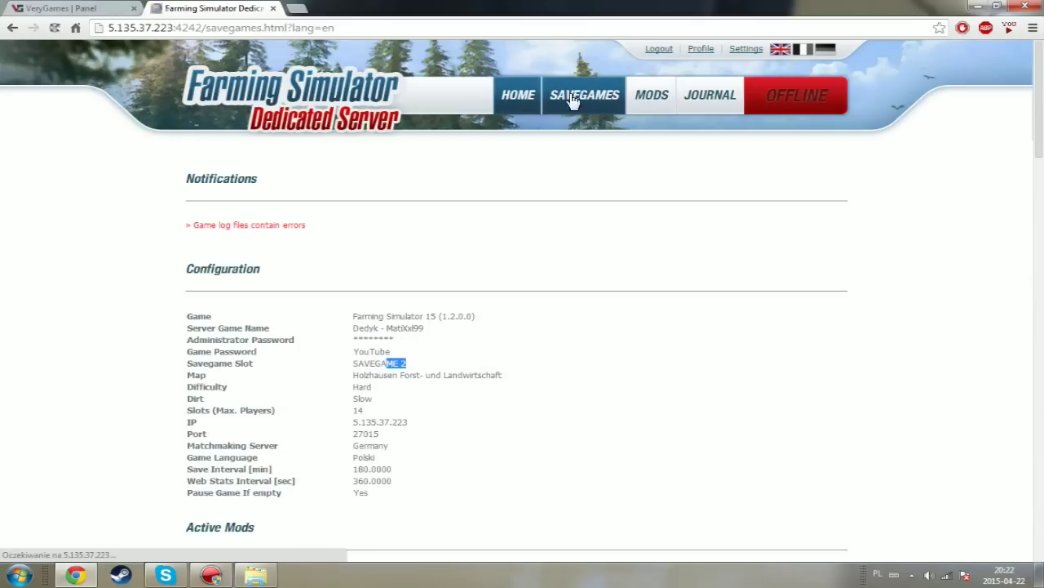
click(657, 99)
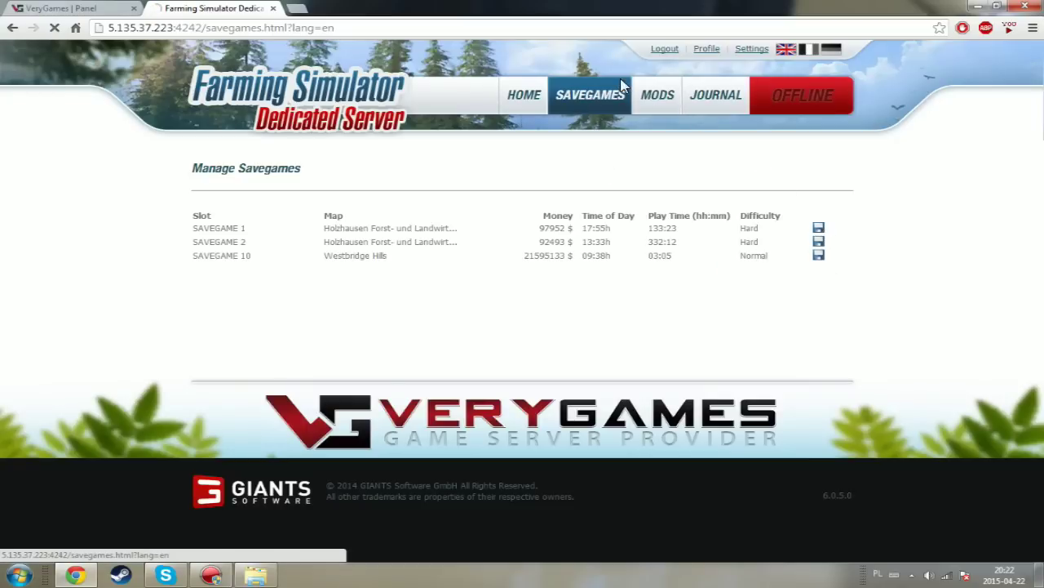
click(660, 110)
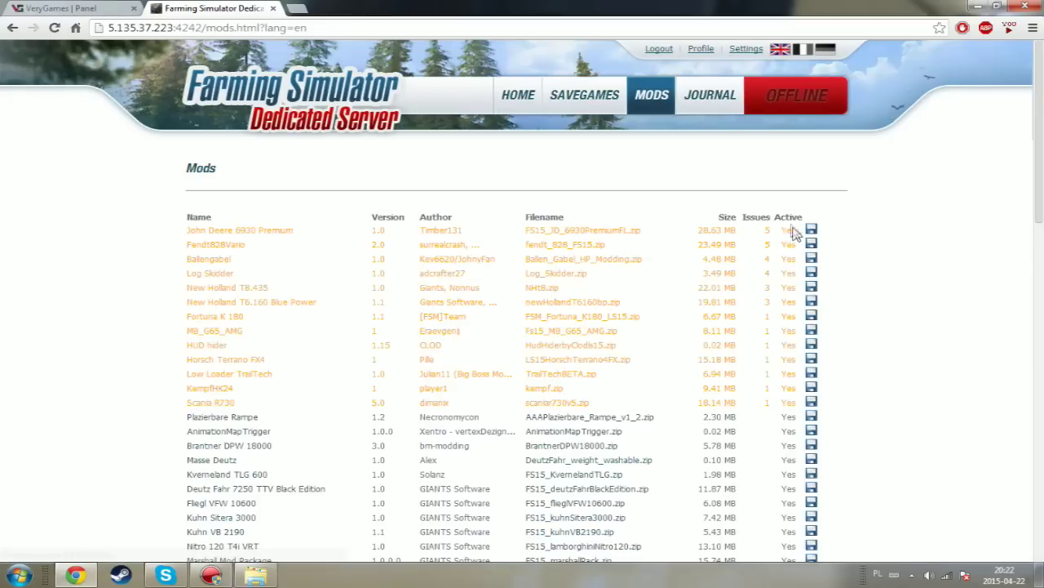
scroll(800, 213, down, 10)
scroll(801, 235, up, 10)
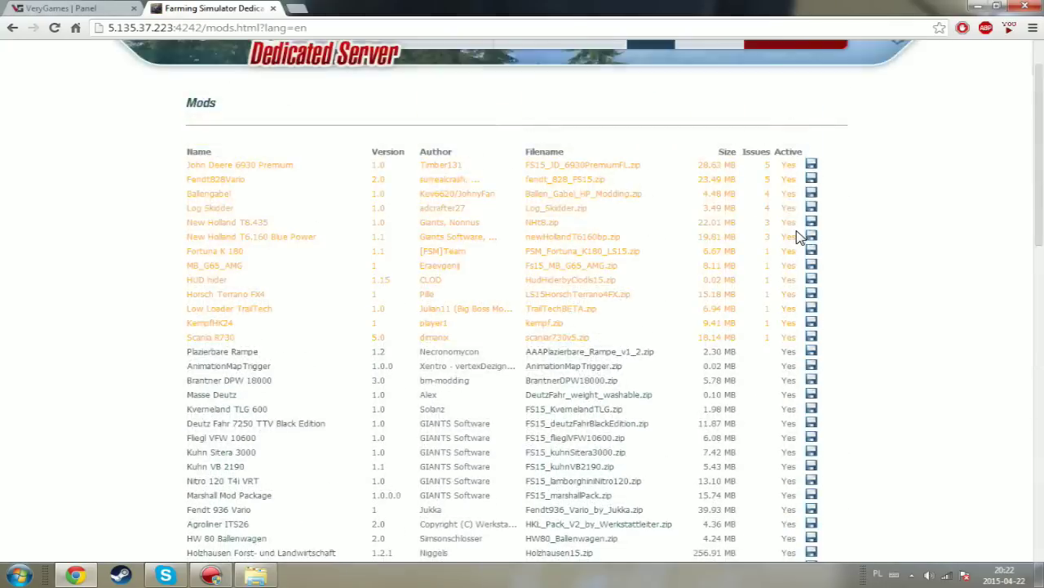
scroll(808, 233, down, 10)
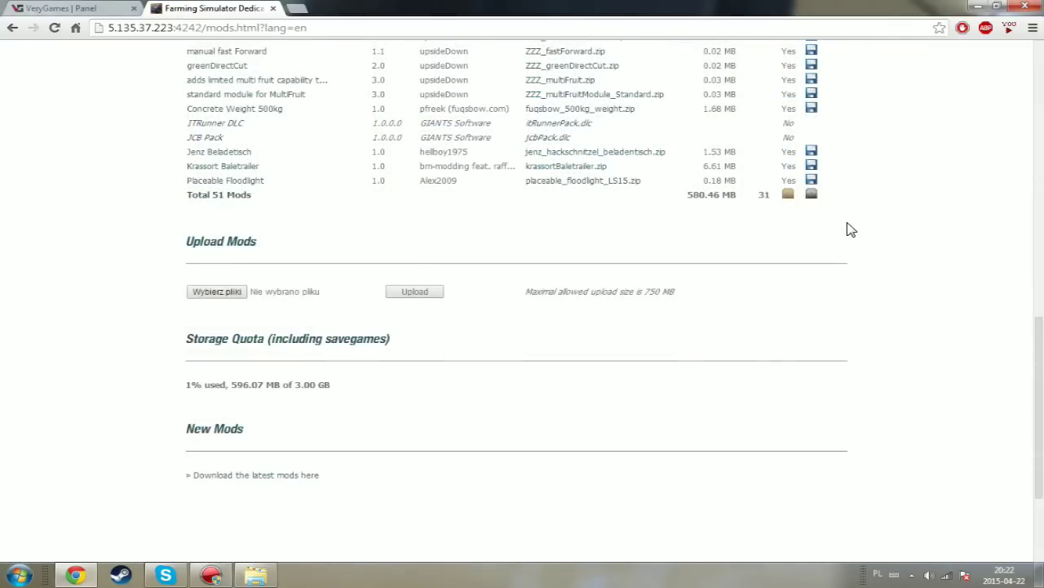
scroll(846, 228, up, 10)
scroll(857, 253, down, 10)
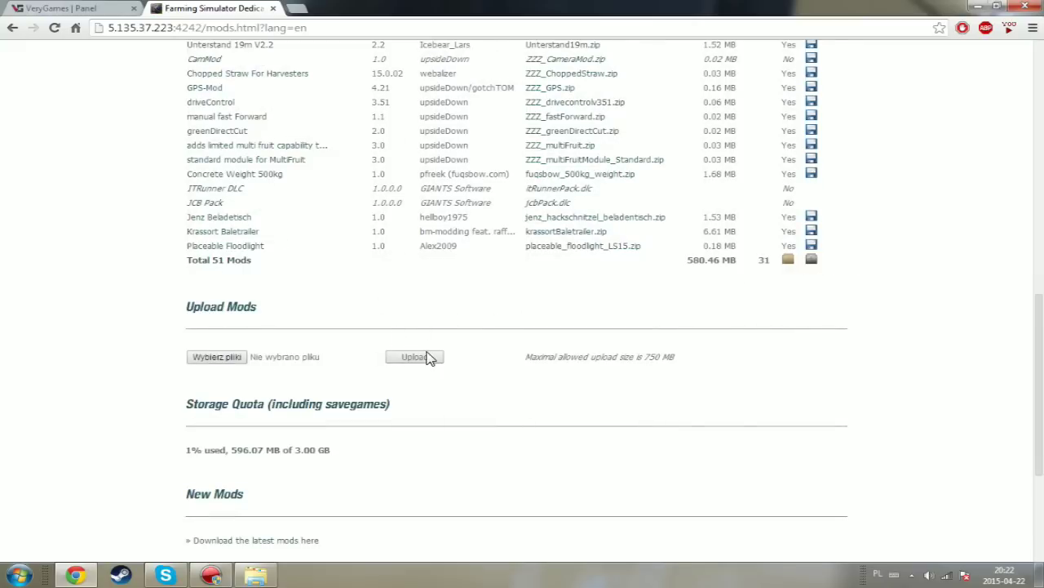
scroll(427, 357, up, 10)
click(574, 96)
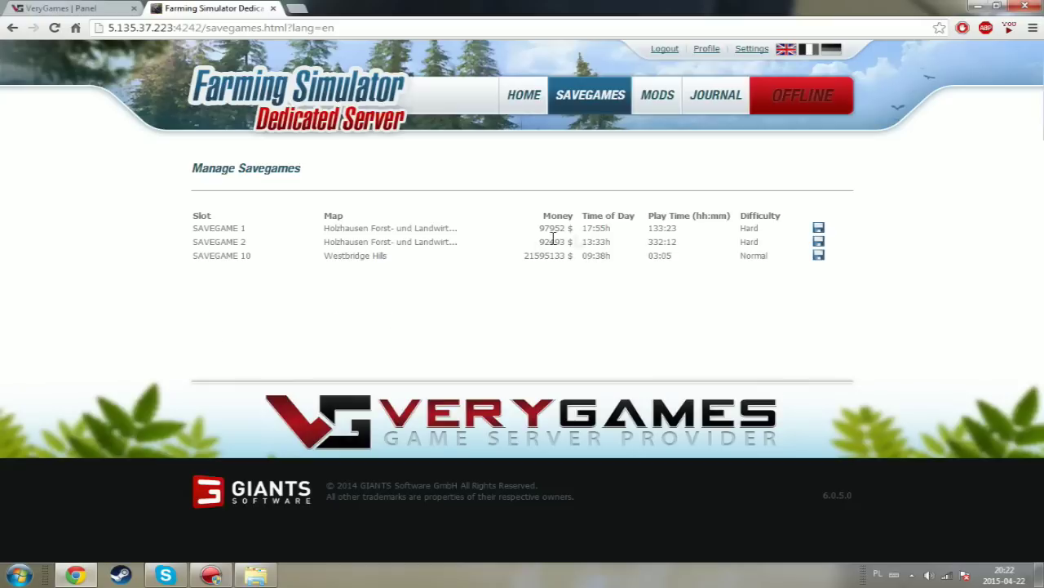
- Post a YouTube entry in the server journal, then return to the VeryGames FS 15 Panel page
click(729, 105)
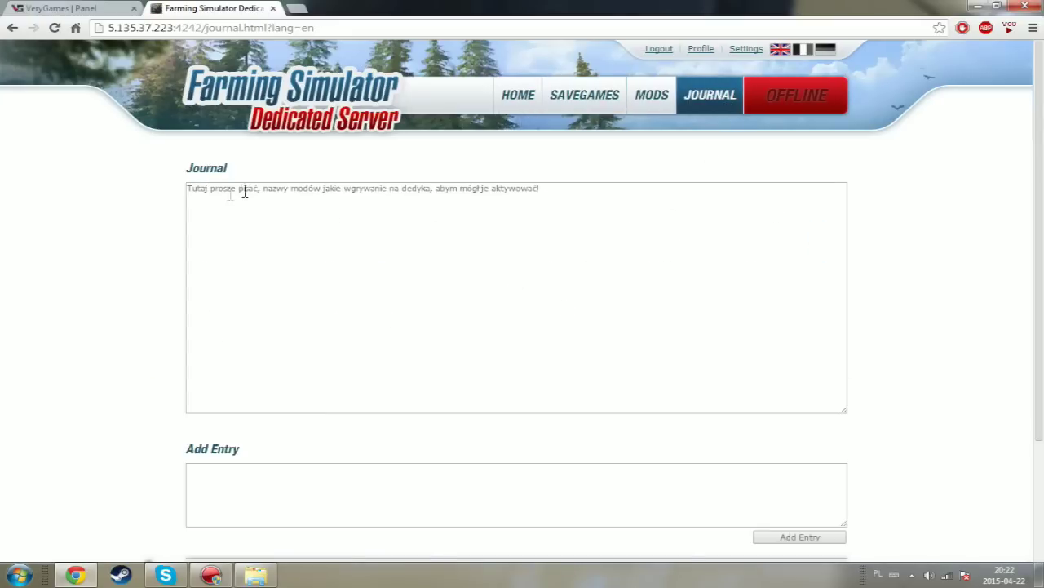
drag(552, 193, 250, 206)
click(280, 234)
click(810, 540)
drag(209, 229, 424, 243)
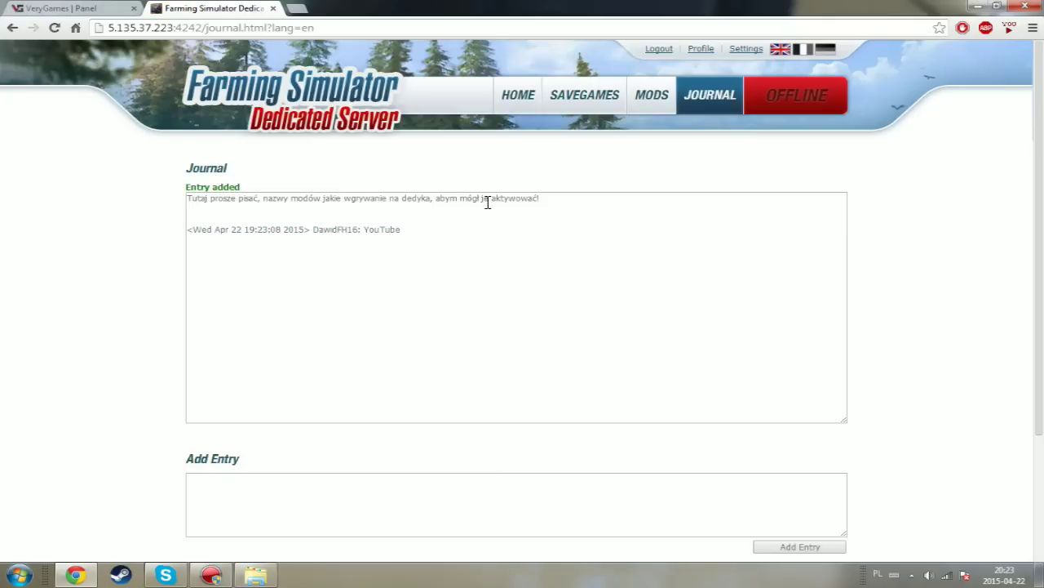
click(126, 15)
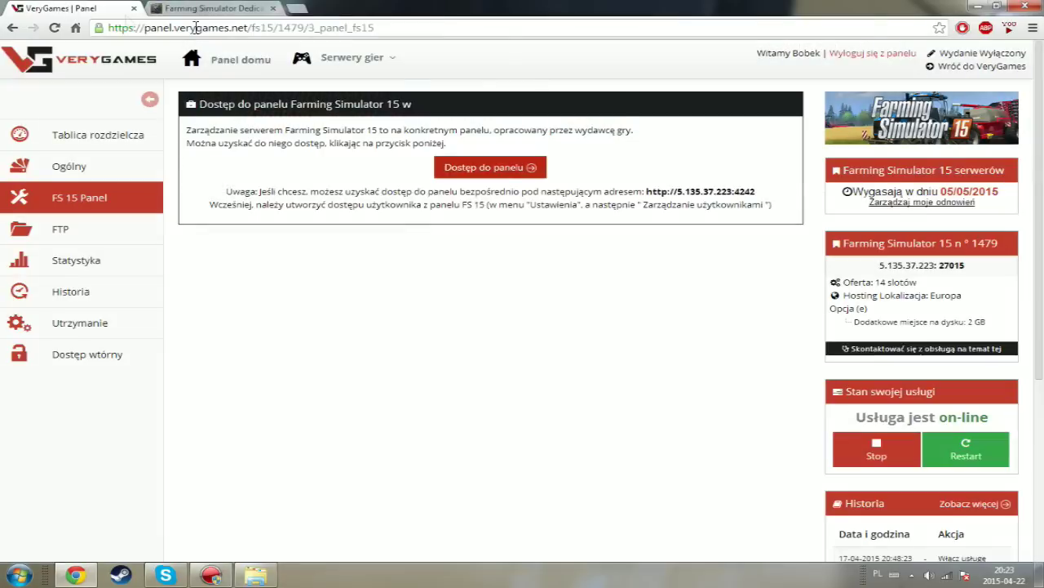
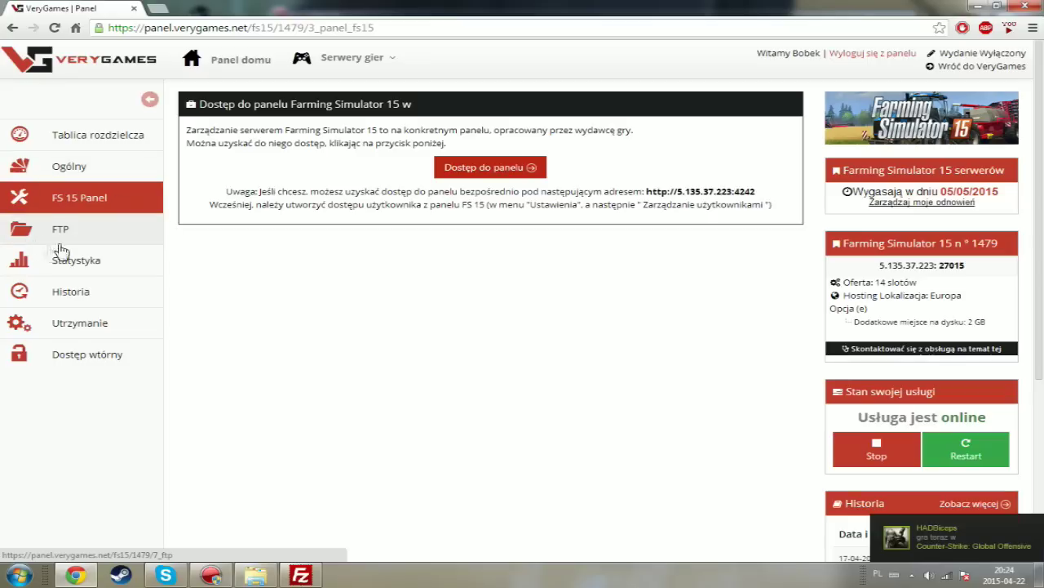
- Open the server's FTP page to view host ftp-3.verygames.net, port 21 and the creation form
click(31, 237)
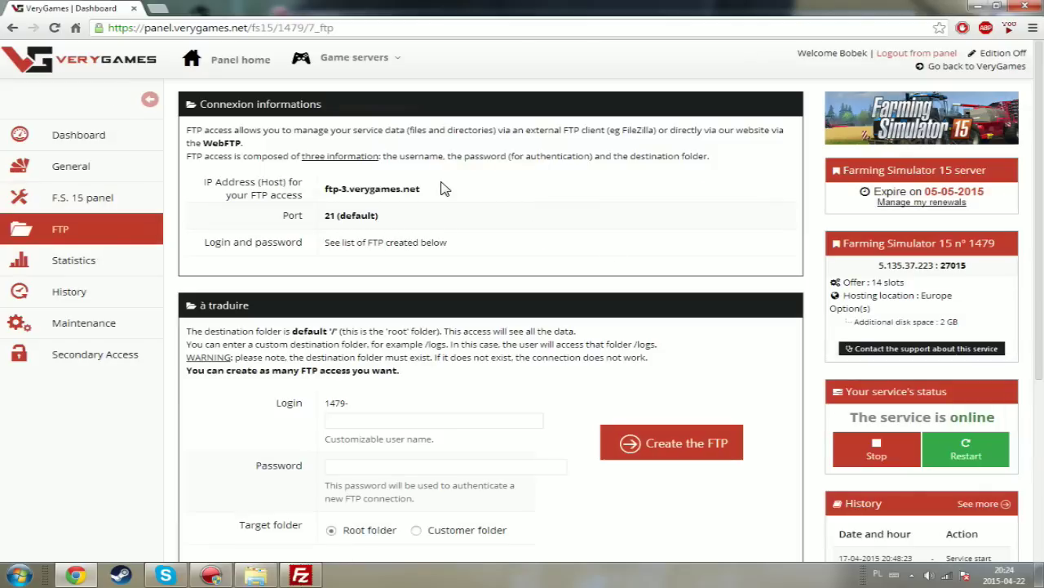
drag(763, 169, 186, 135)
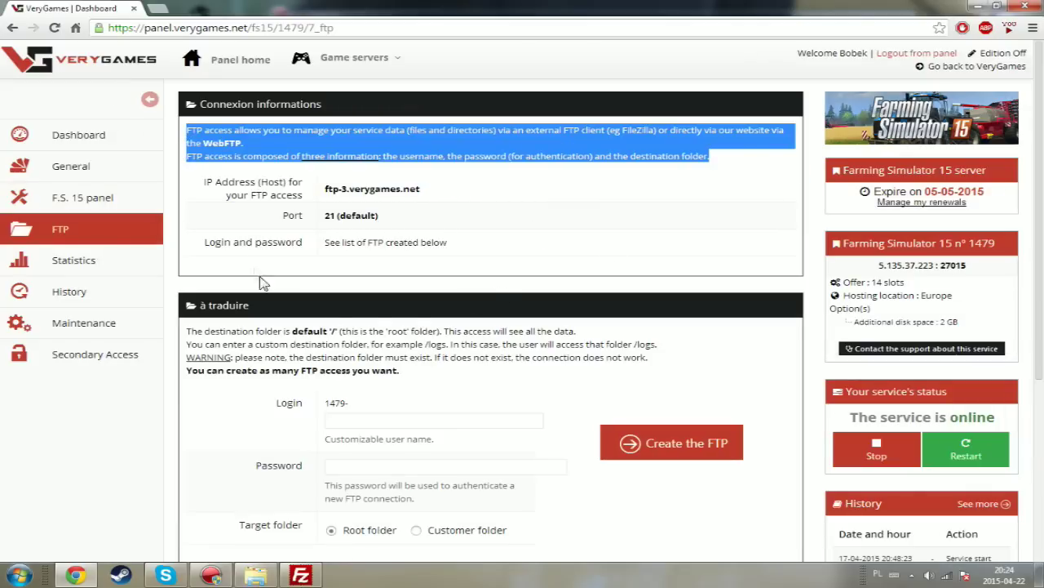
scroll(378, 215, down, 1)
scroll(379, 215, down, 1)
scroll(367, 214, up, 2)
click(286, 425)
scroll(308, 411, down, 3)
scroll(669, 277, up, 2)
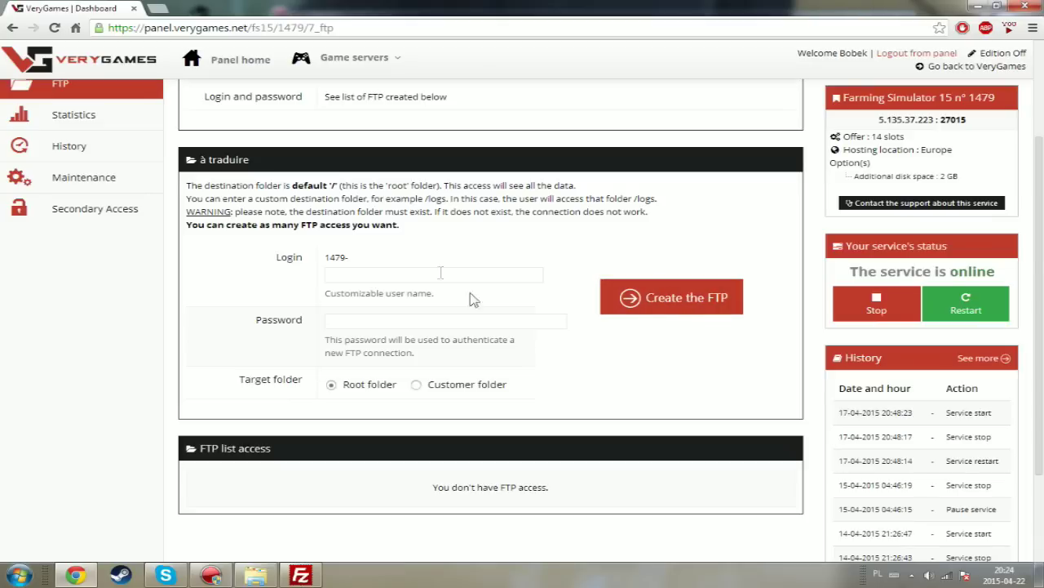
- Enter a custom login name and an access password in the new FTP access form
triple_click(329, 261)
shift+click(330, 261)
click(372, 265)
click(353, 274)
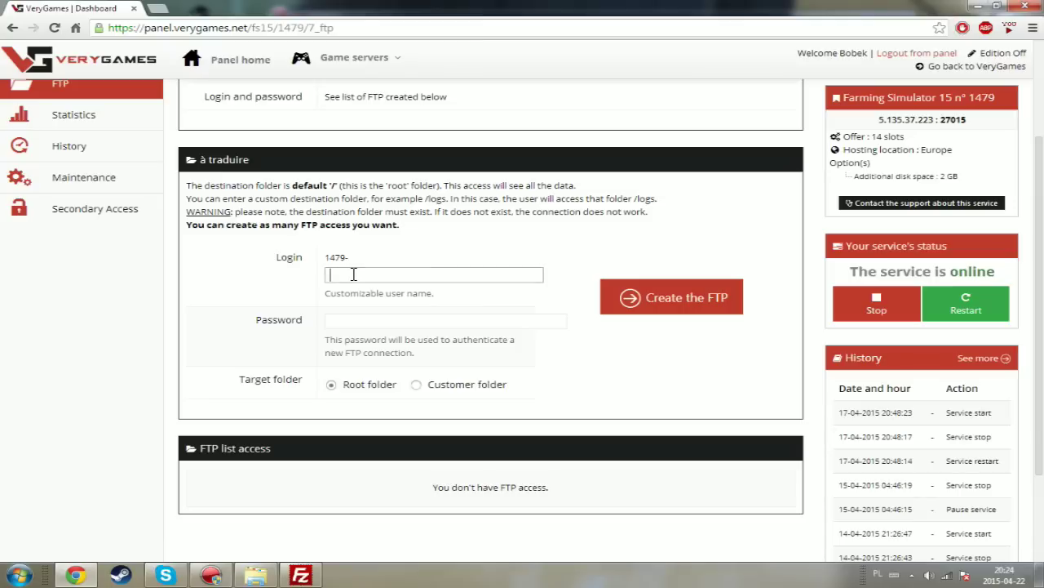
text(YouTube)
click(339, 322)
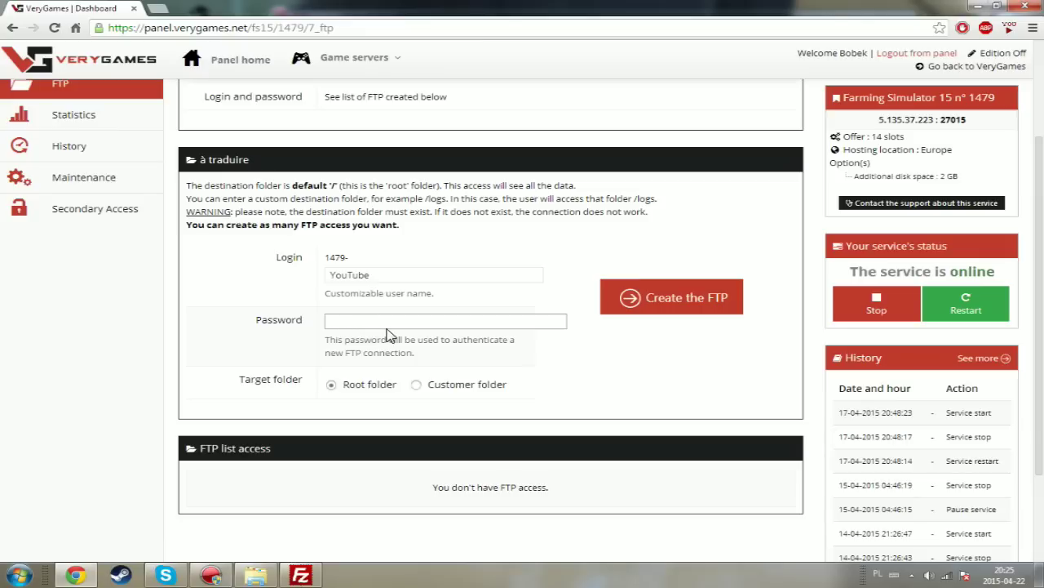
- Toggle the target folder to Customer folder and then back to Root folder
scroll(345, 392, up, 2)
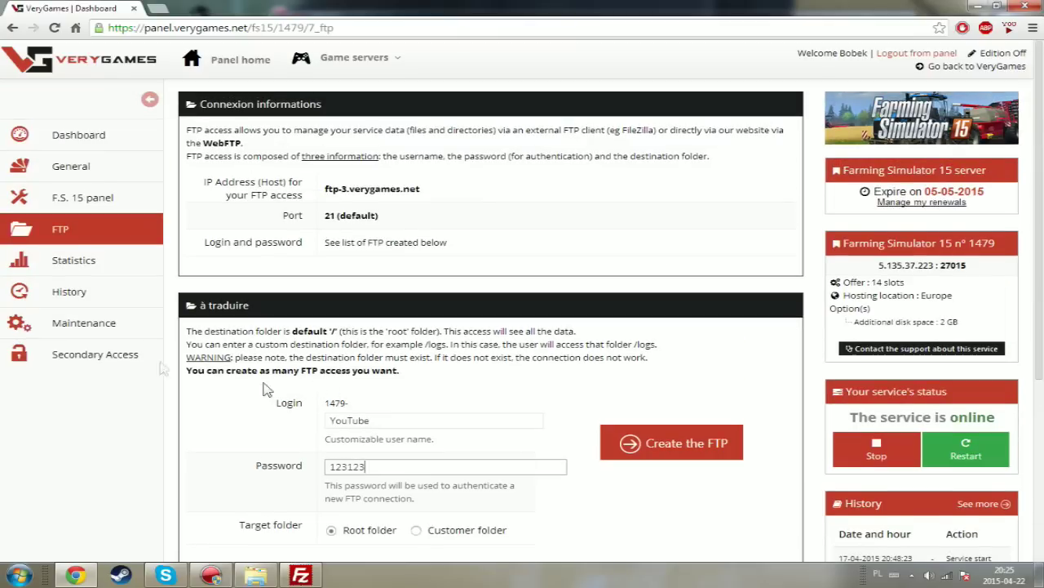
scroll(117, 314, down, 2)
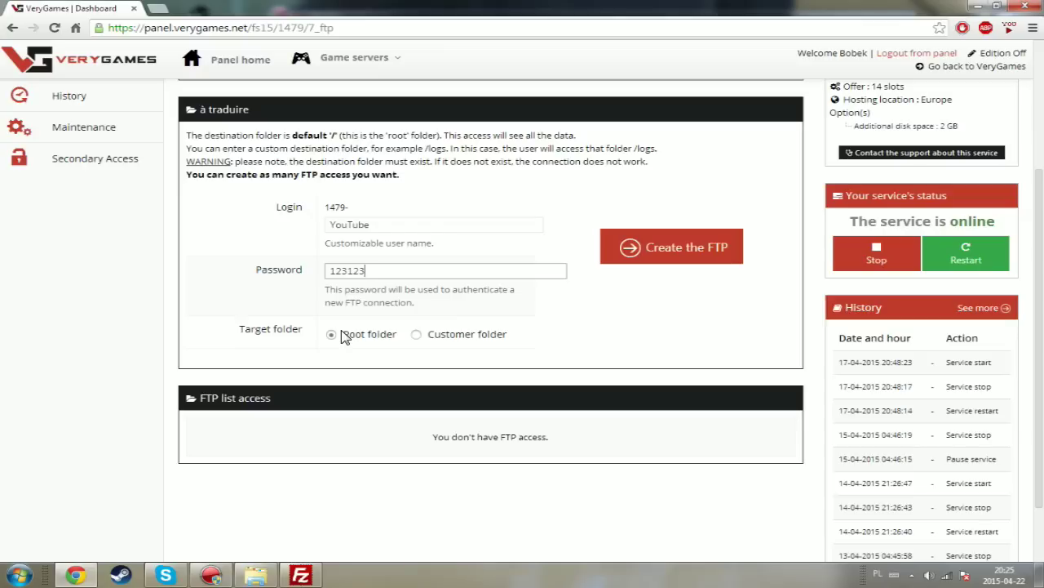
click(417, 334)
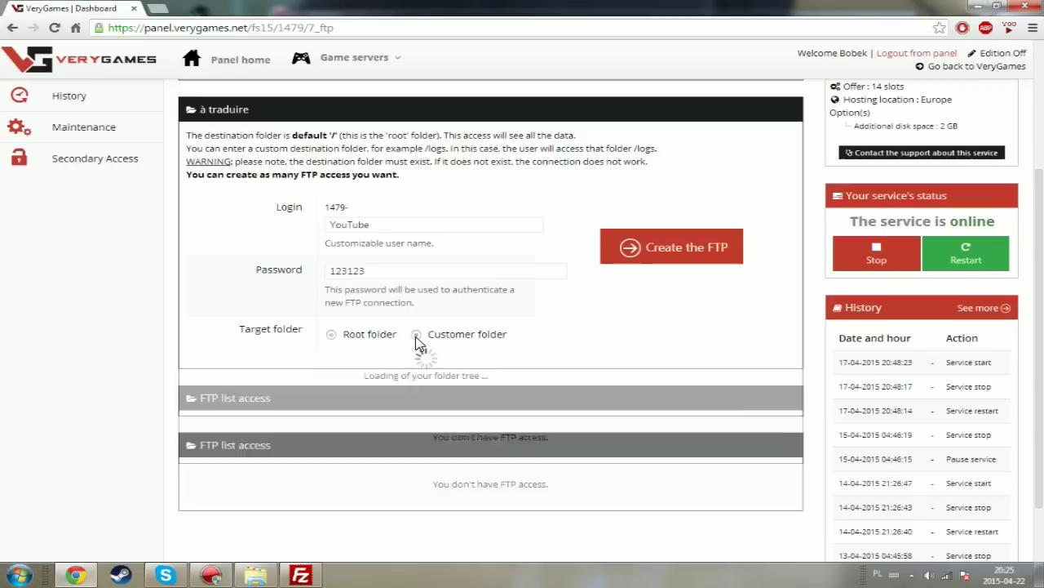
click(331, 335)
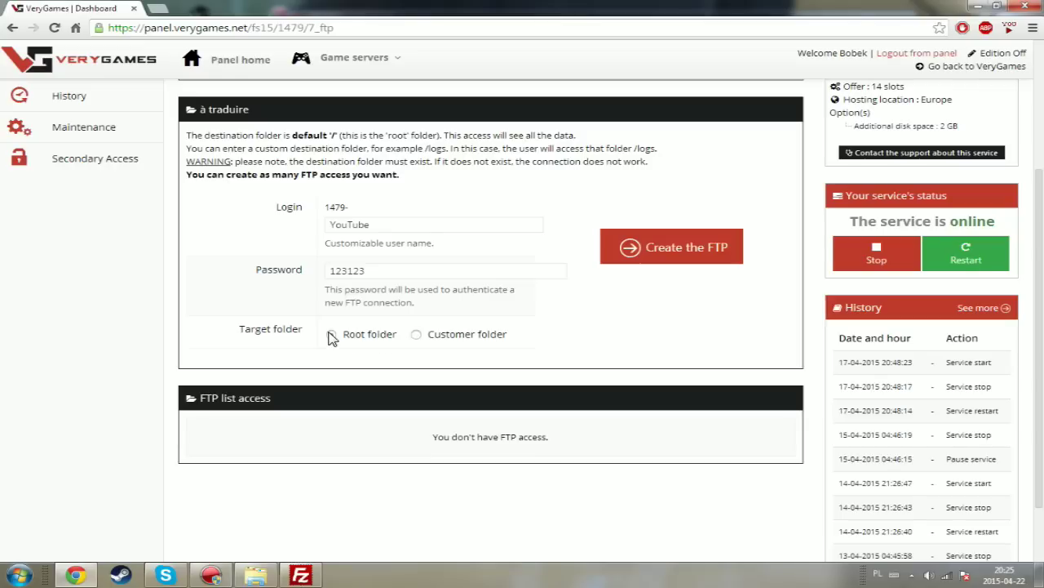
- Create the FTP access, dismiss the progress notice, and reload the page to list it
click(650, 253)
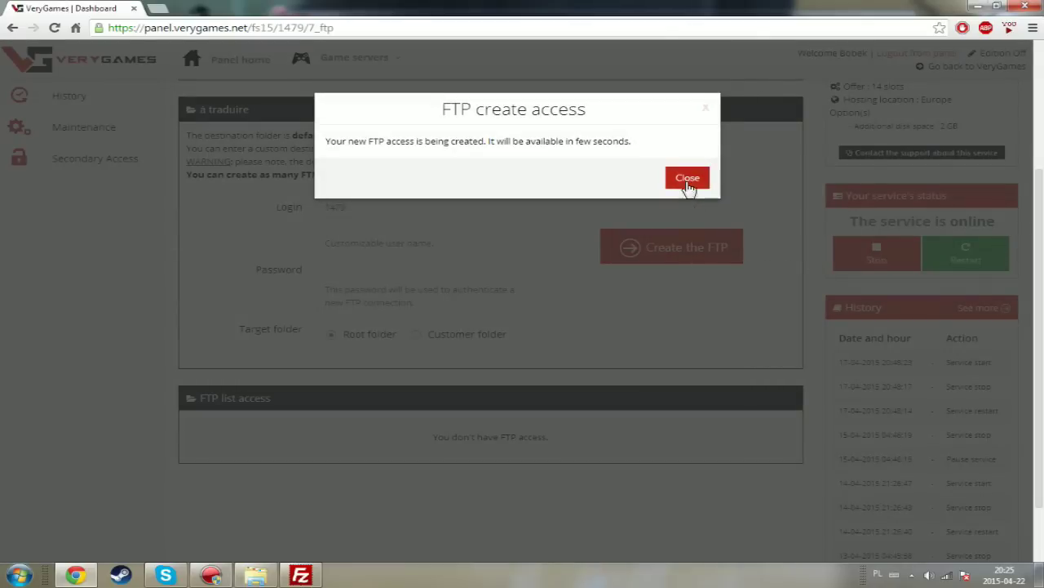
drag(342, 142, 620, 160)
drag(709, 161, 400, 143)
double_click(400, 141)
click(688, 178)
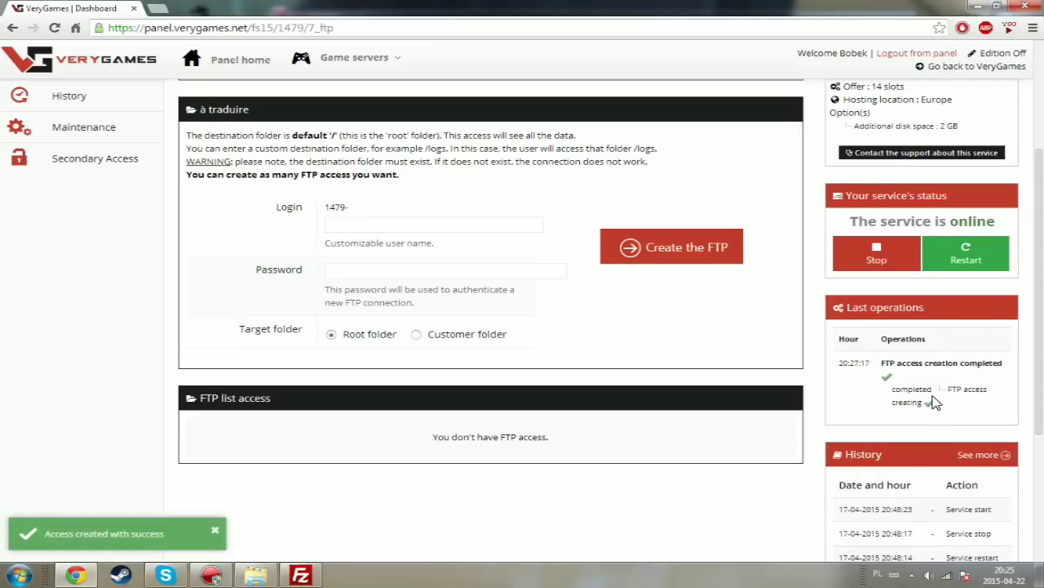
scroll(604, 433, down, 2)
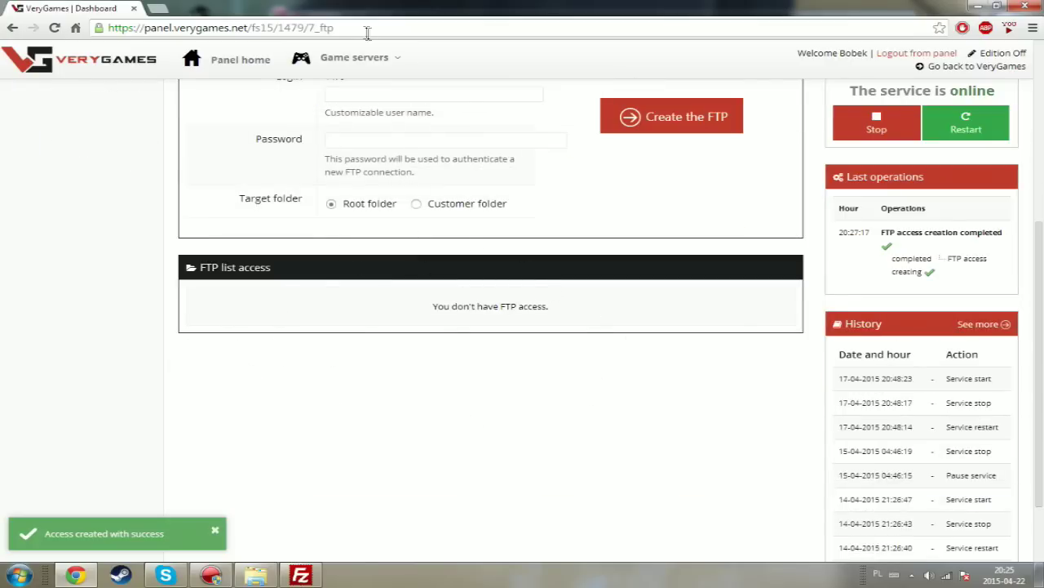
click(386, 65)
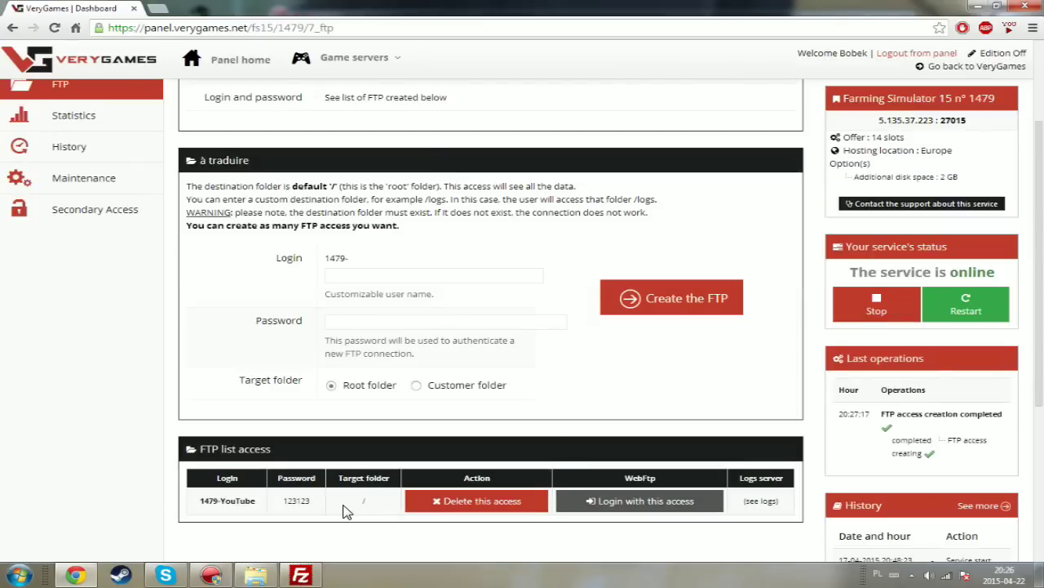
- Log in with the new access in WebFTP to see the root games folder
click(635, 506)
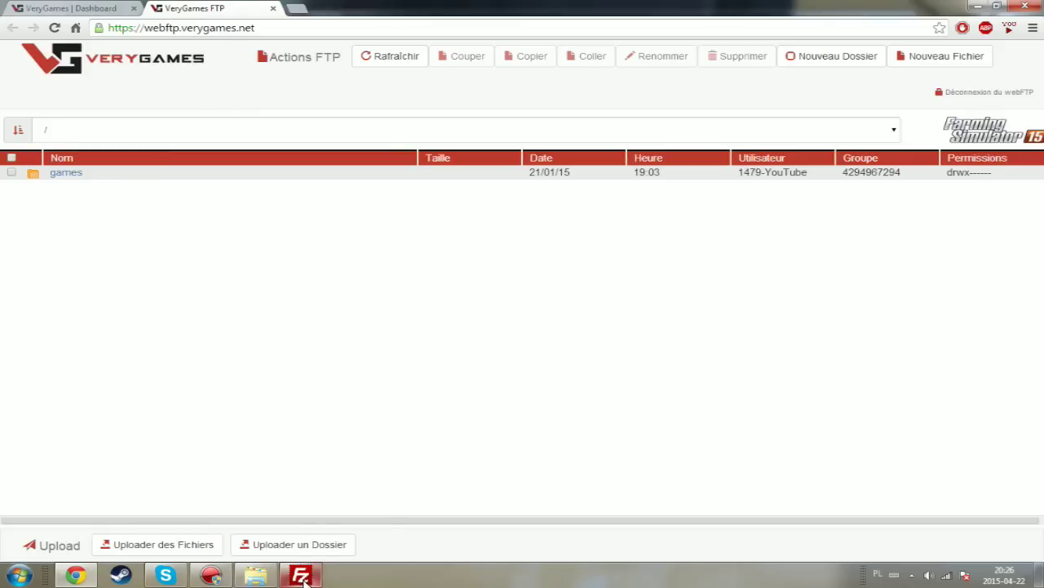
mouse_move(315, 573)
- Bring FileZilla forward and position it beside the panel's FTP access details
click(99, 8)
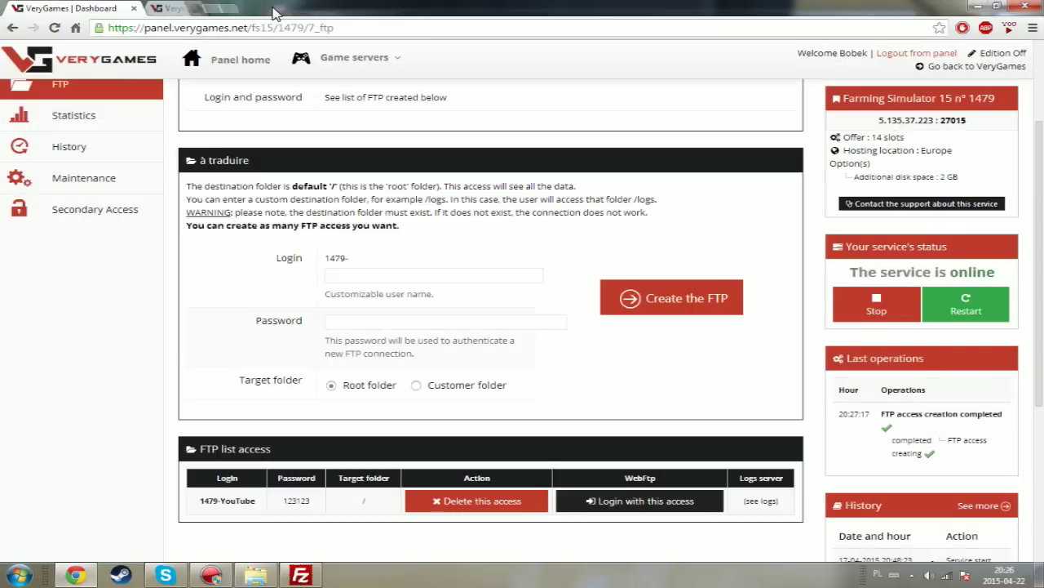
click(308, 576)
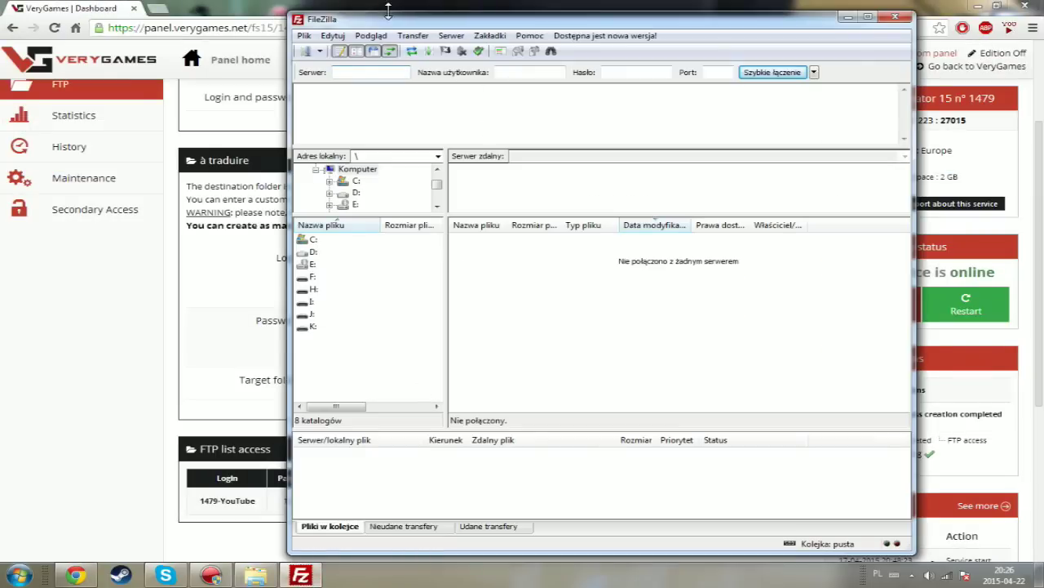
drag(424, 19, 452, 57)
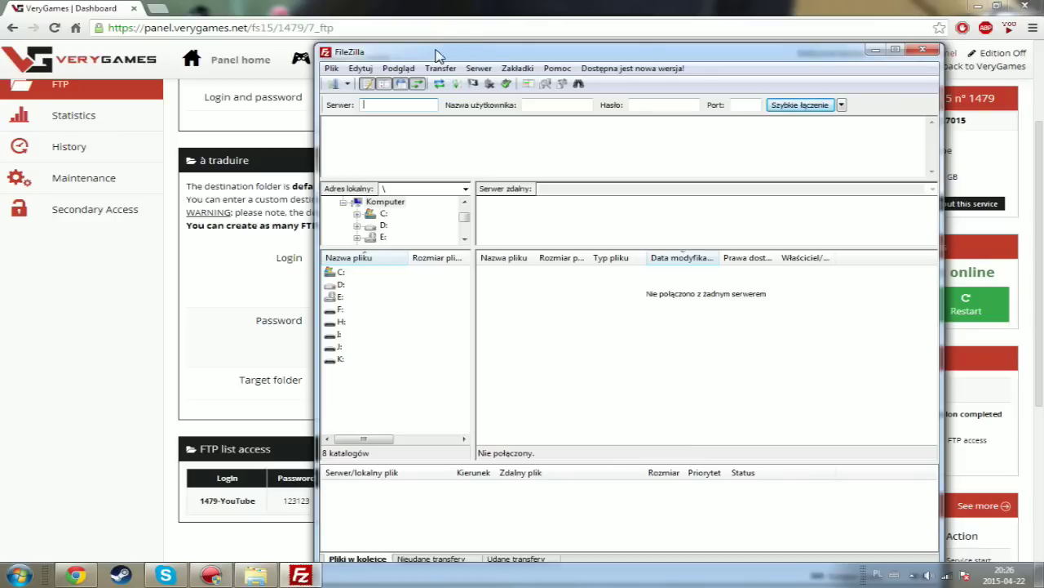
drag(384, 58, 574, 64)
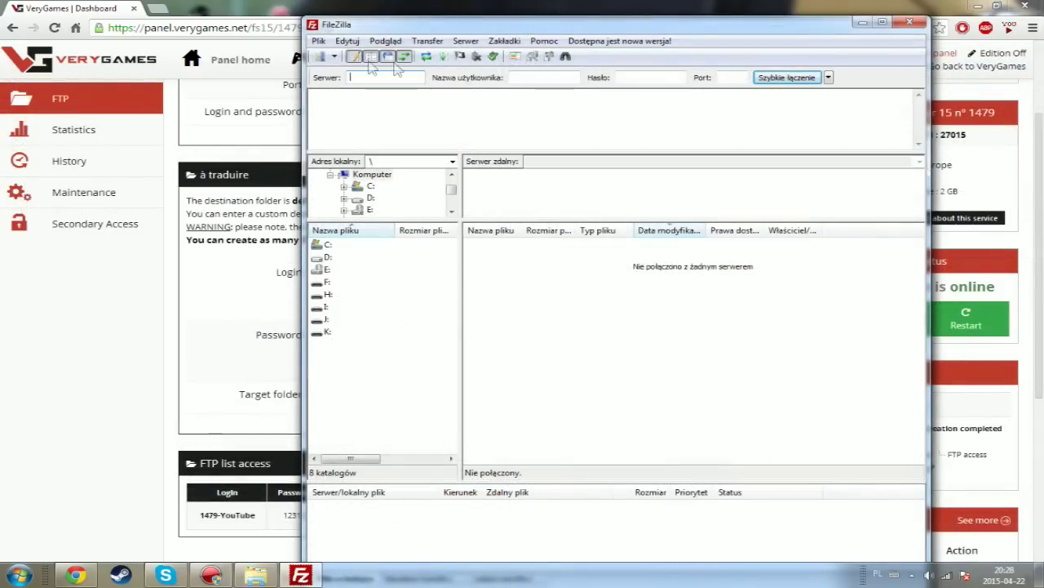
click(644, 76)
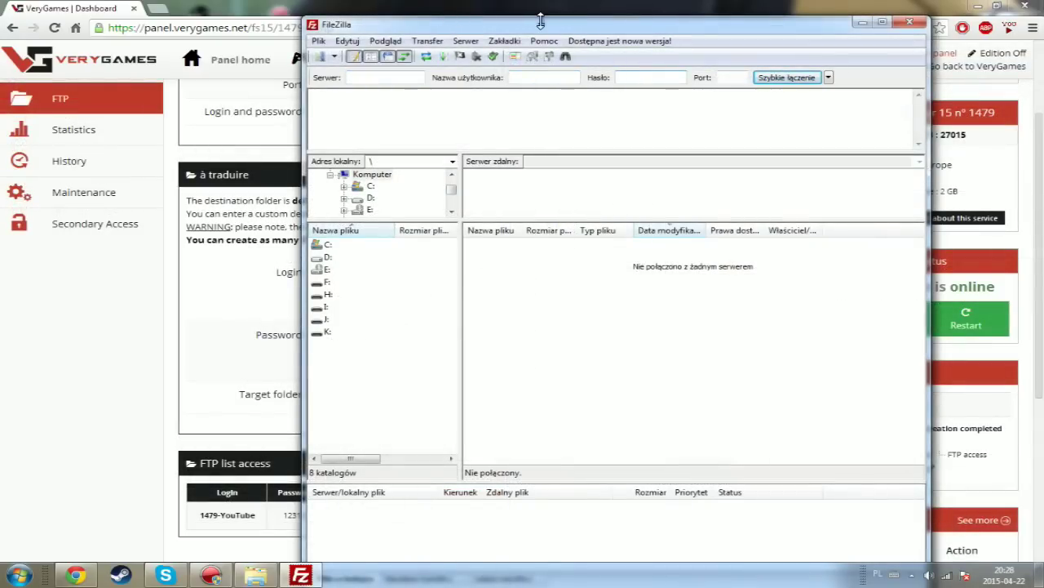
drag(727, 17, 729, 14)
drag(501, 24, 690, 46)
click(731, 97)
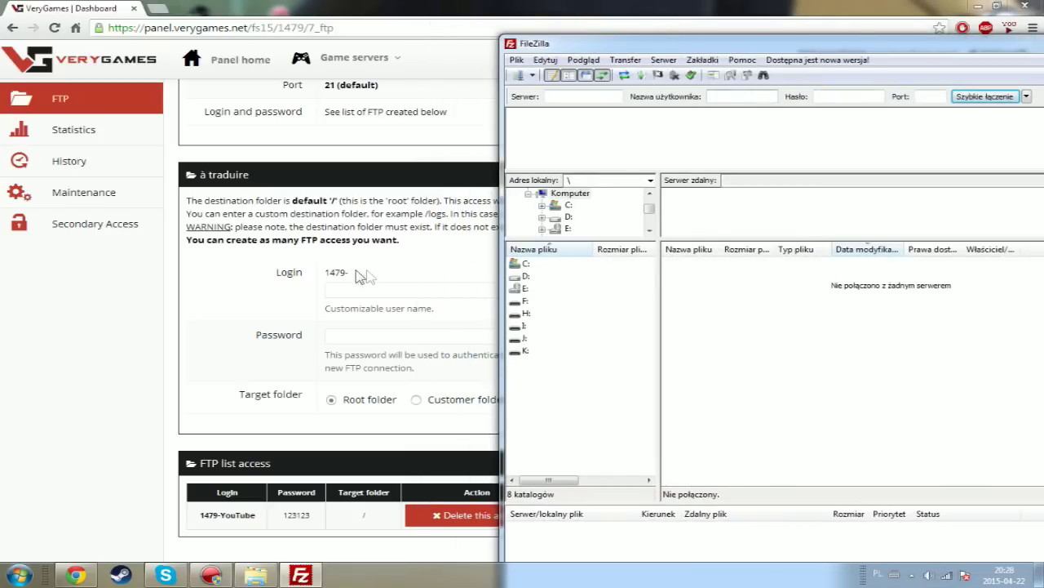
- Copy the new access's login name into FileZilla's user field and enter the access password
drag(201, 515, 268, 514)
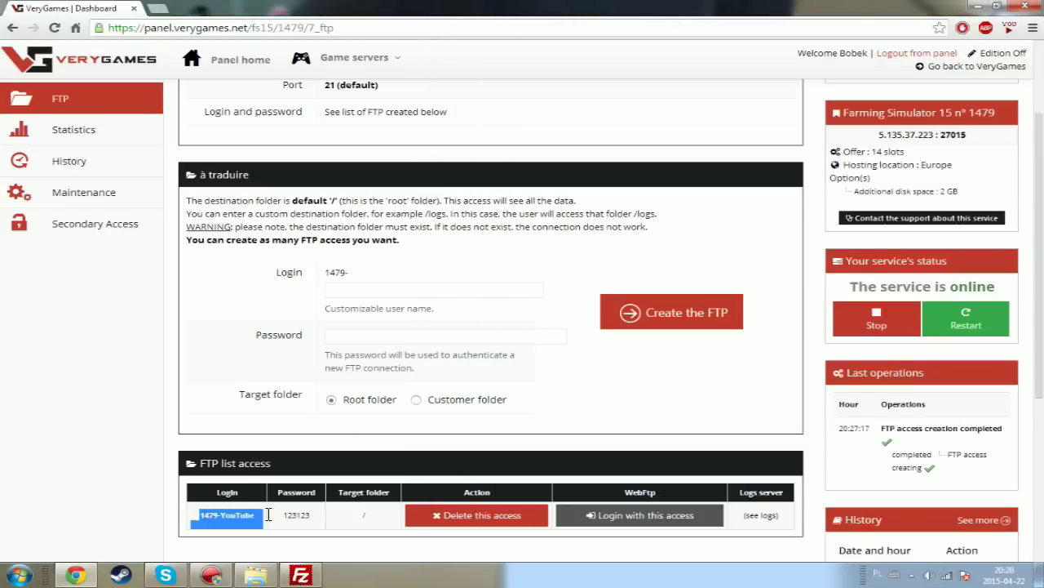
key(ctrl+c)
click(301, 575)
key(ctrl+v)
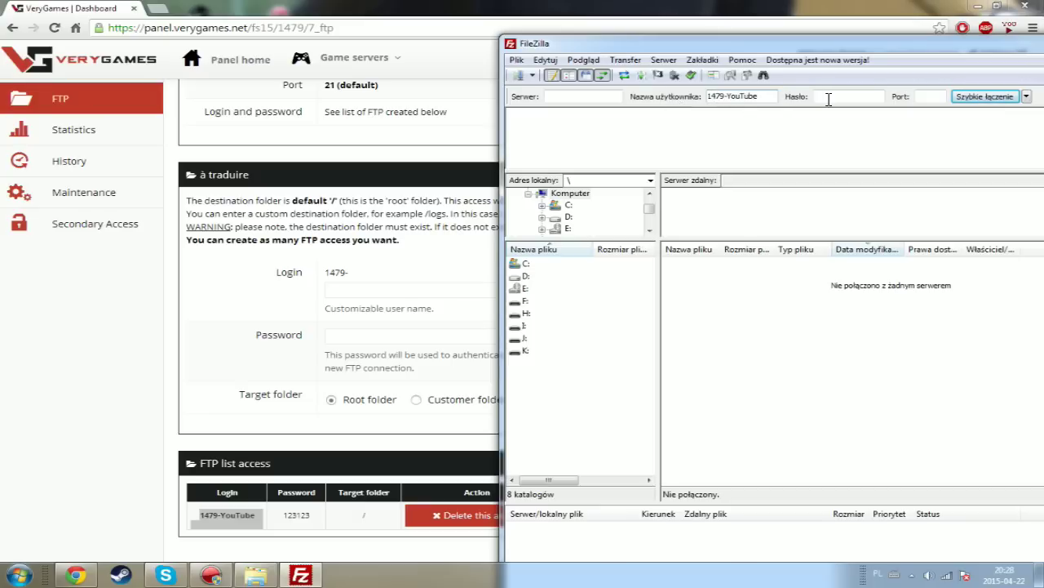
key(Tab)
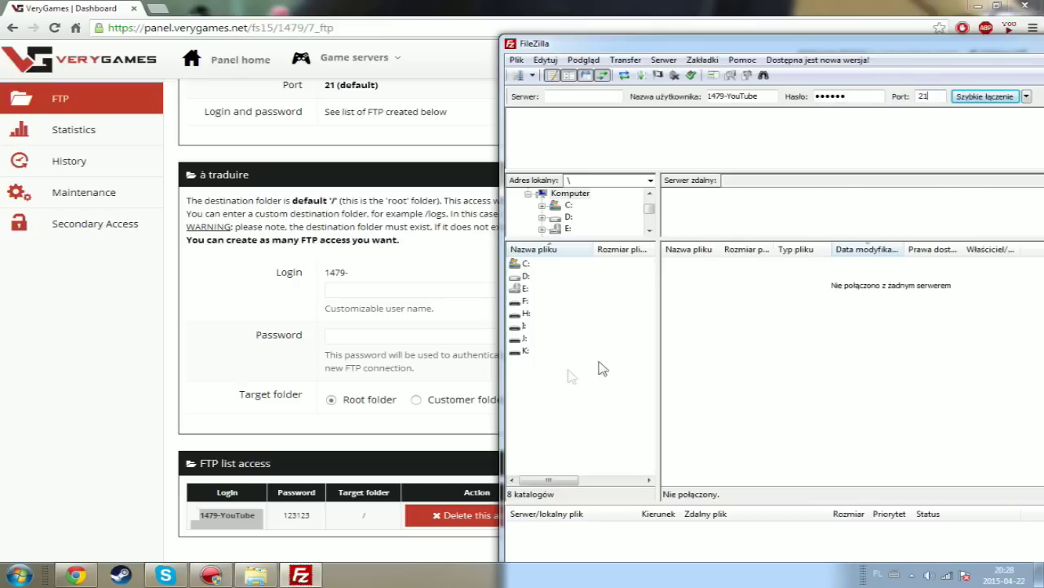
- Paste host ftp-3.verygames.net from the panel into FileZilla's Serwer field
click(287, 401)
scroll(347, 204, up, 2)
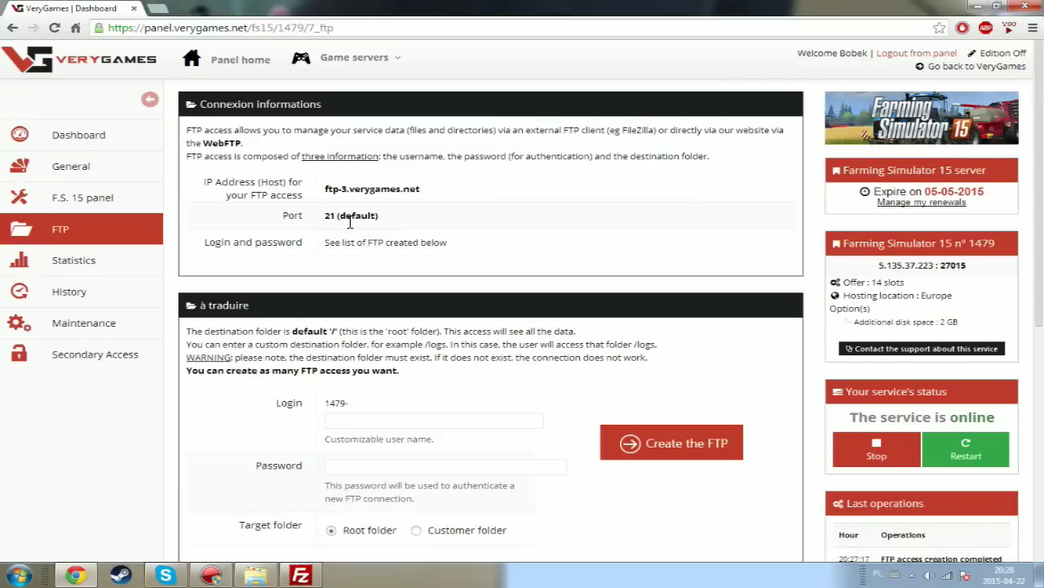
drag(426, 192, 327, 193)
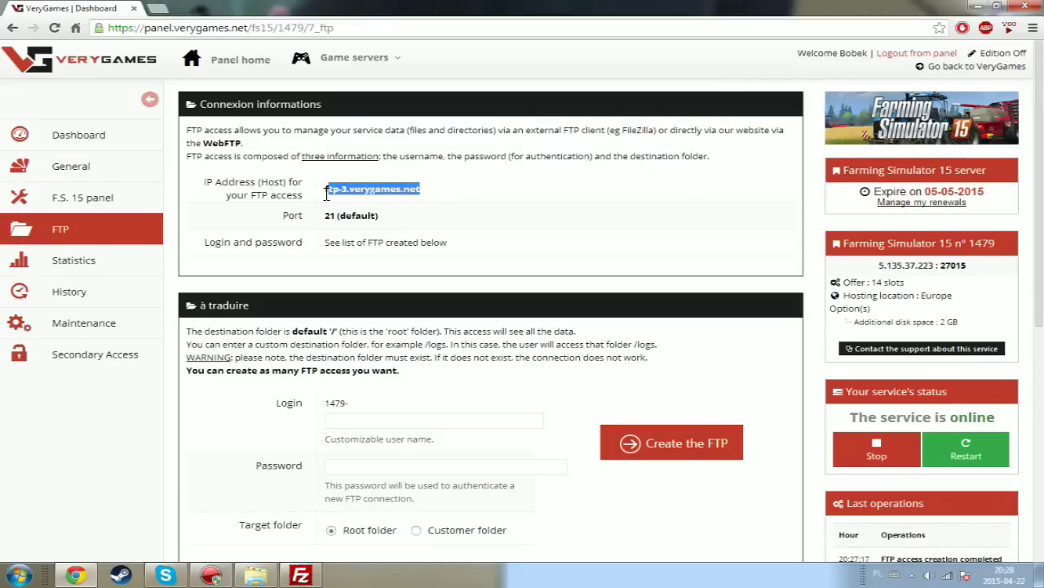
click(301, 575)
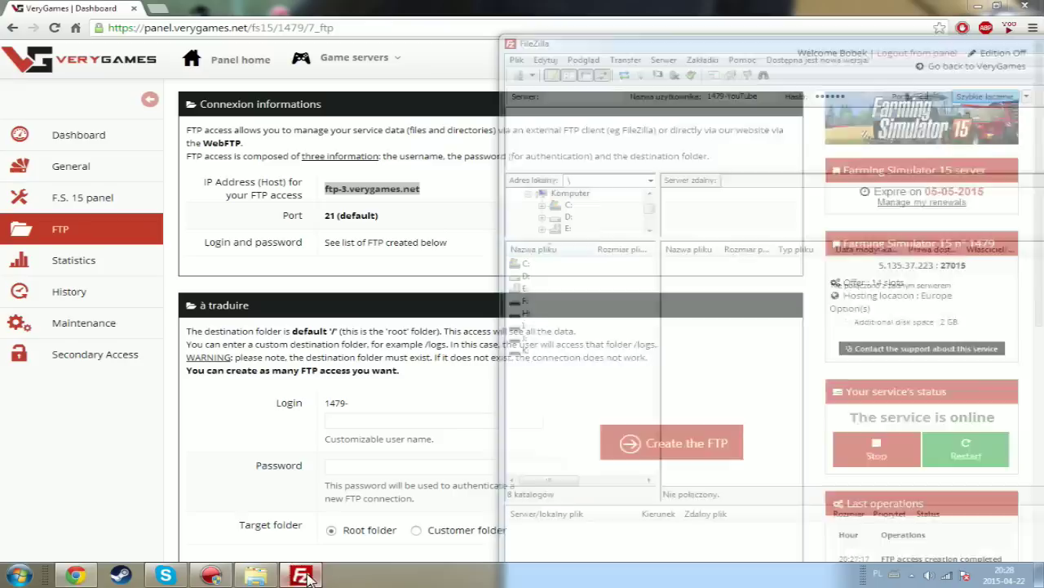
key(ctrl+v)
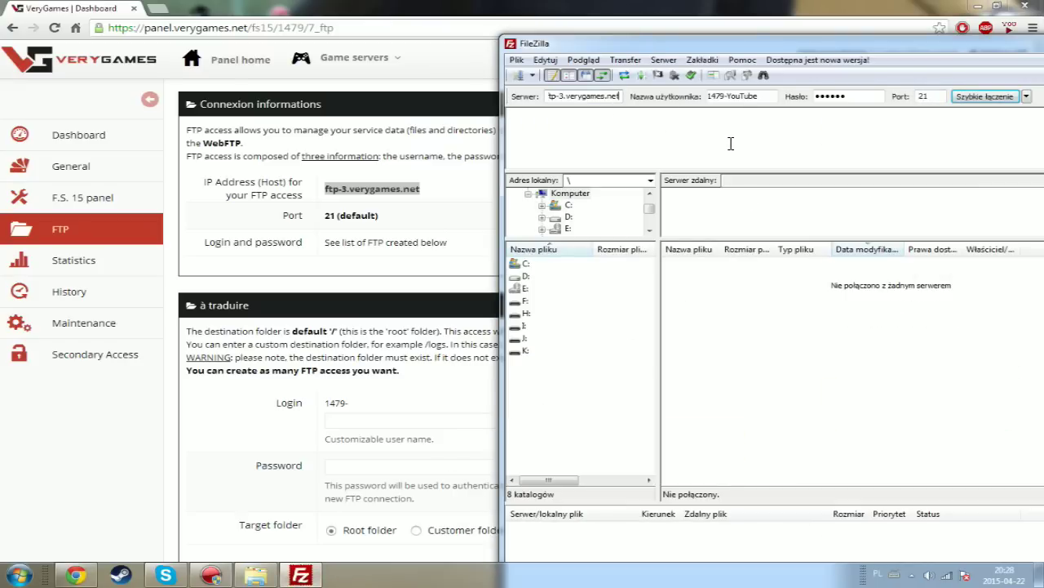
drag(935, 45, 898, 50)
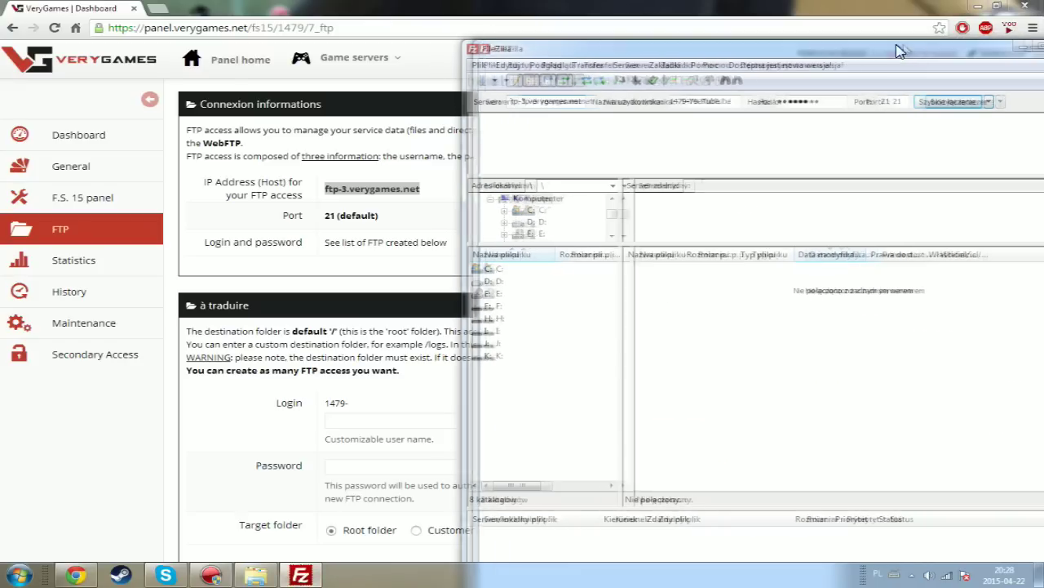
- Quickconnect to the server and open the games and FarmingSimulator15 folders
click(954, 103)
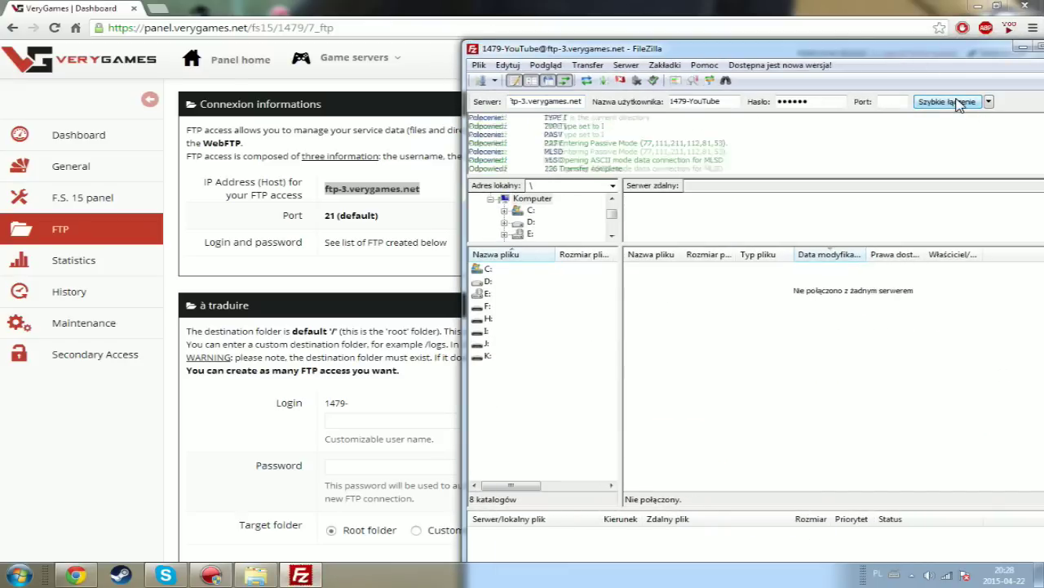
drag(857, 50, 670, 52)
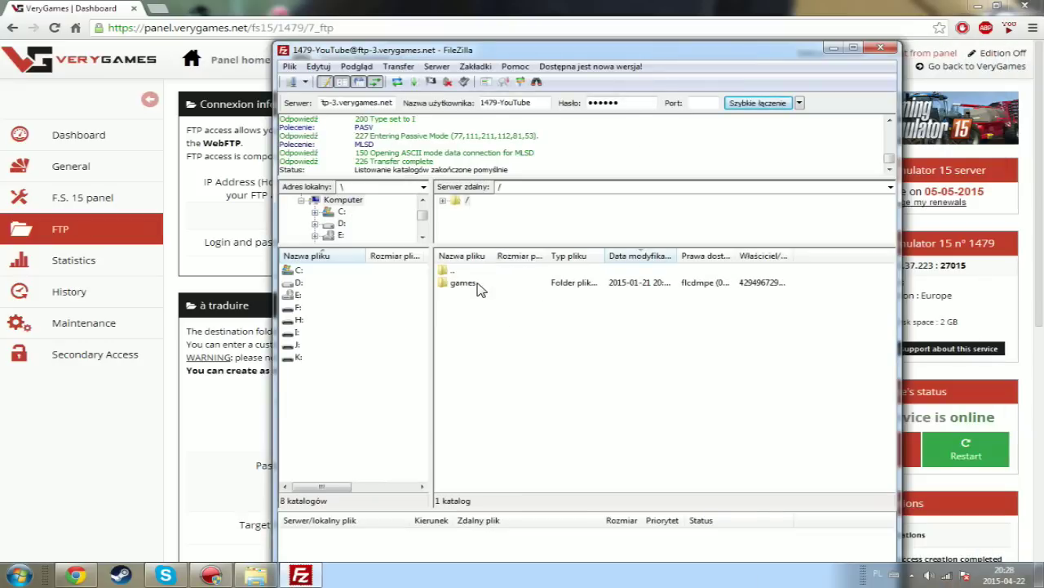
double_click(462, 282)
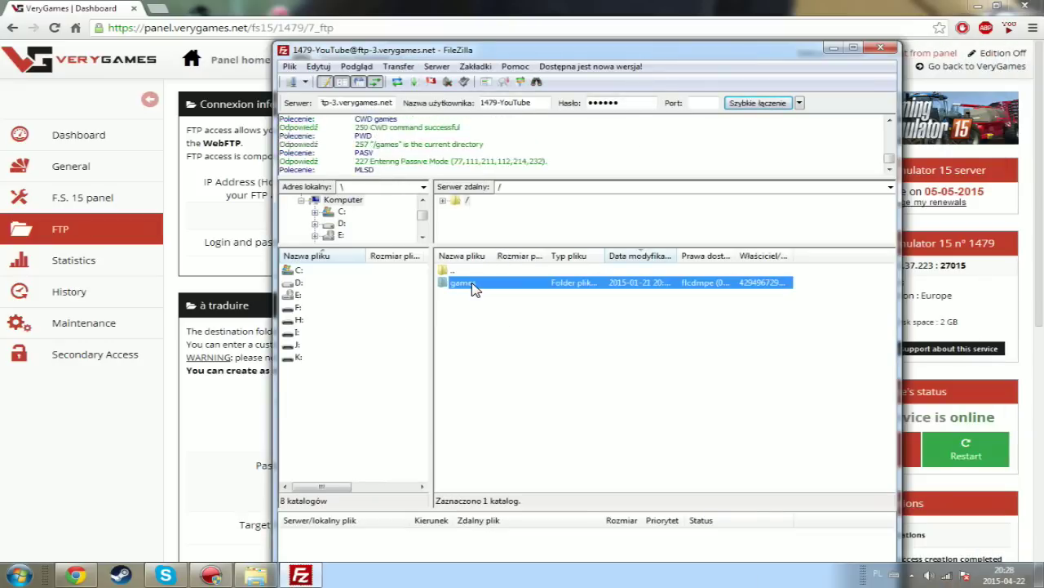
double_click(469, 283)
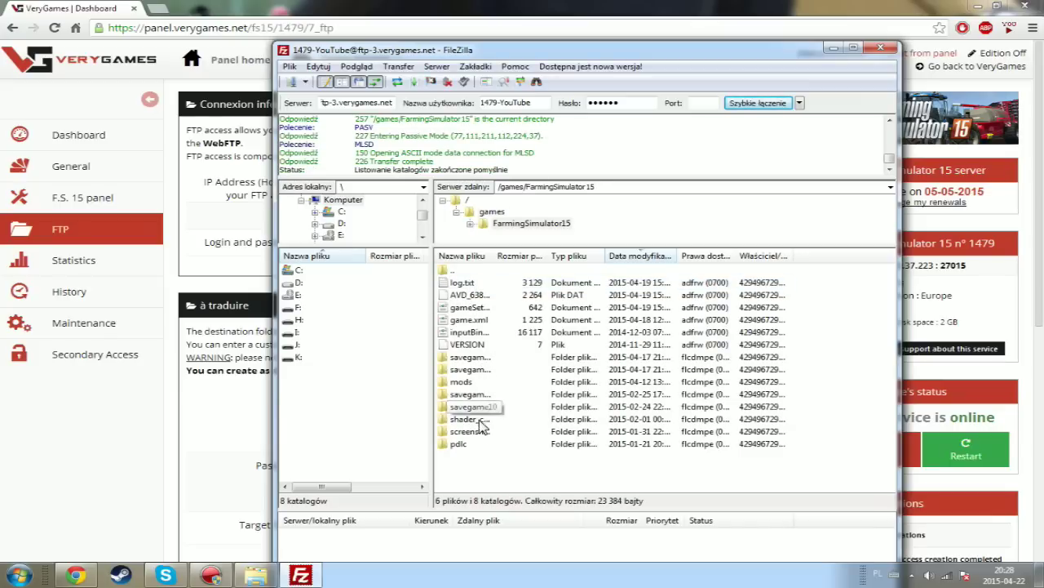
- Browse the pdlc folder and the mod archives in mods, then return to FarmingSimulator15
double_click(457, 444)
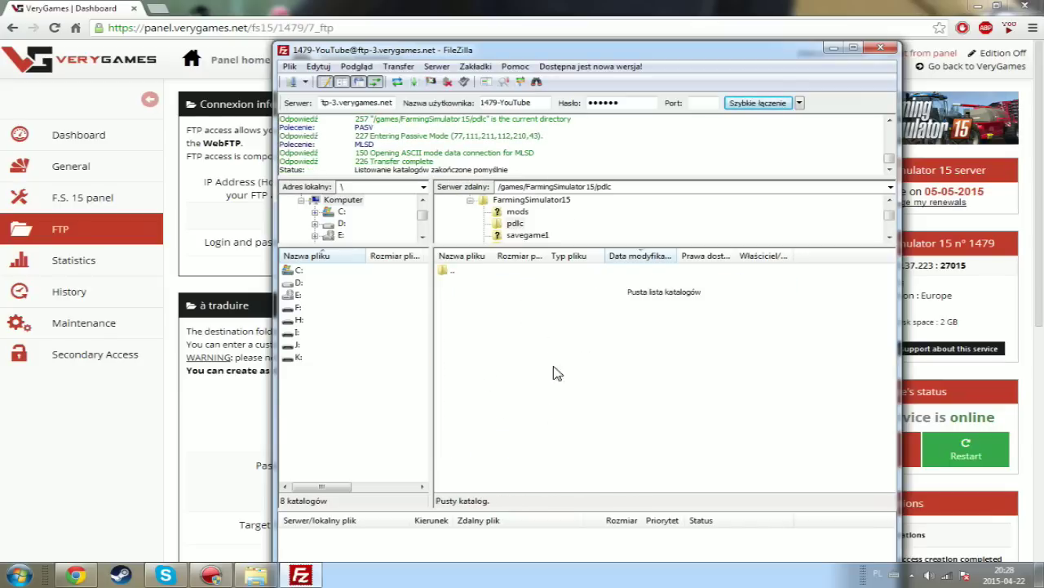
double_click(453, 272)
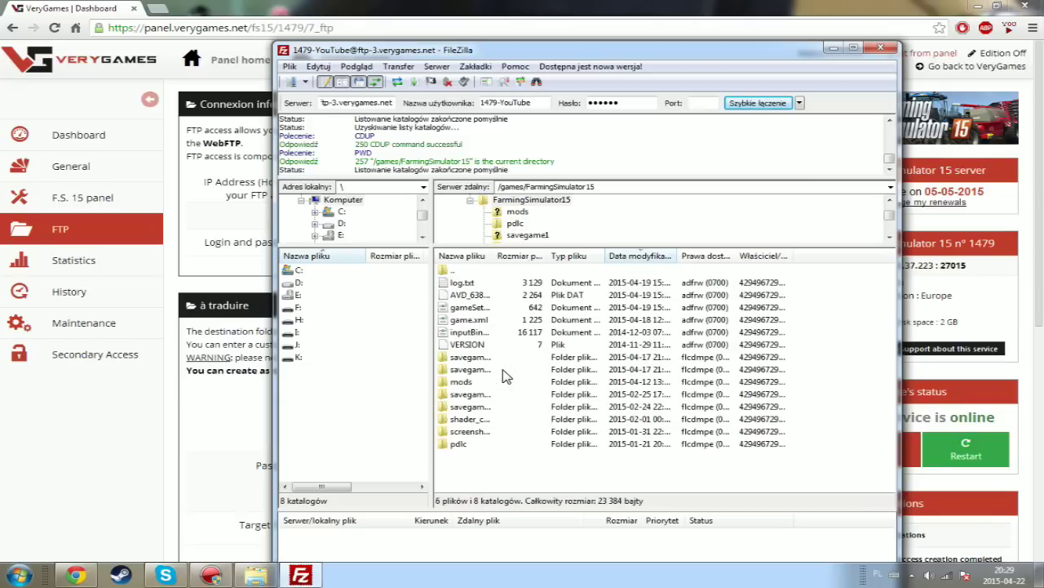
double_click(464, 383)
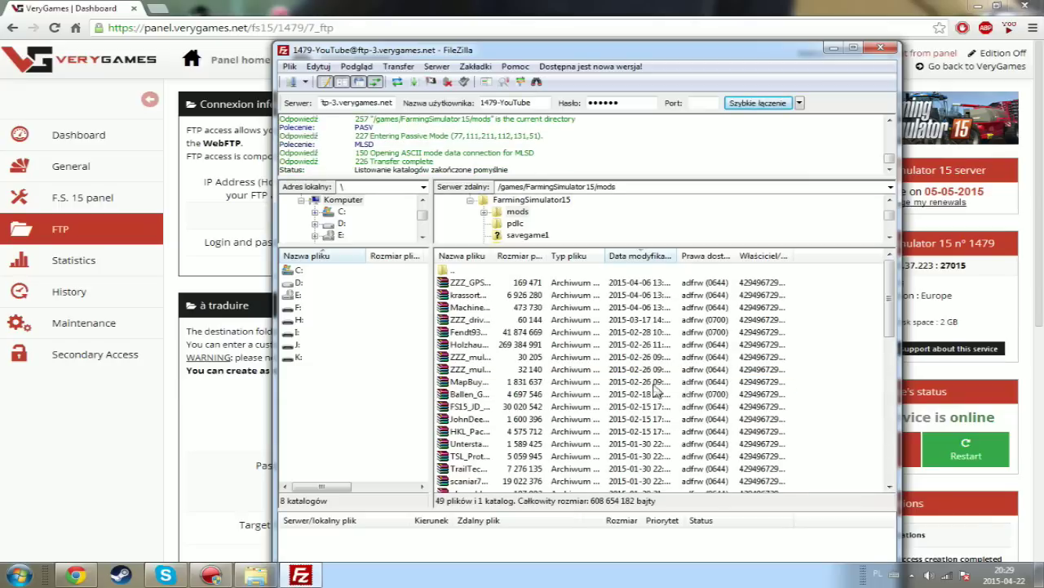
drag(816, 447, 677, 325)
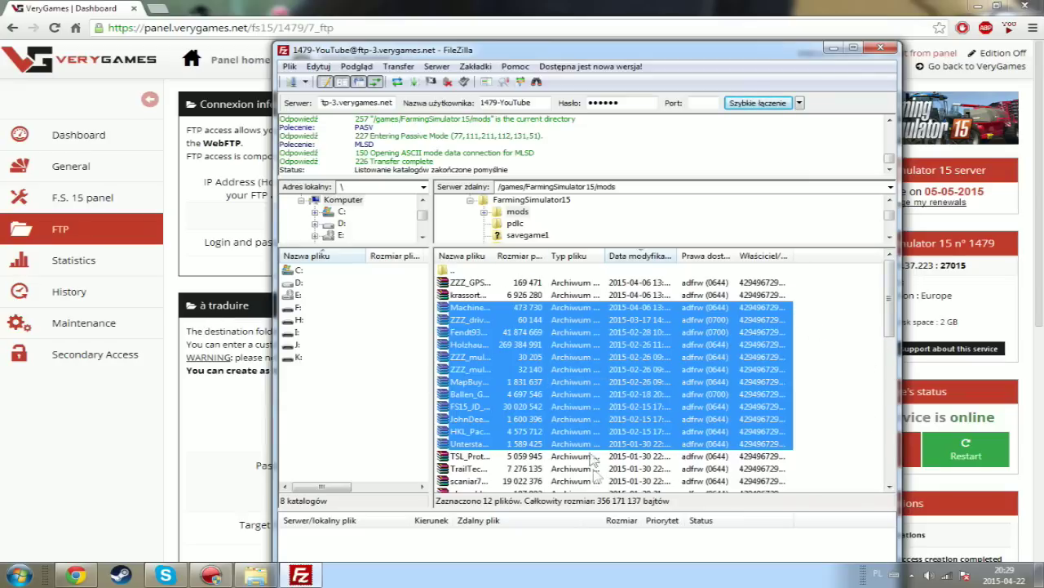
drag(890, 326, 858, 298)
click(488, 343)
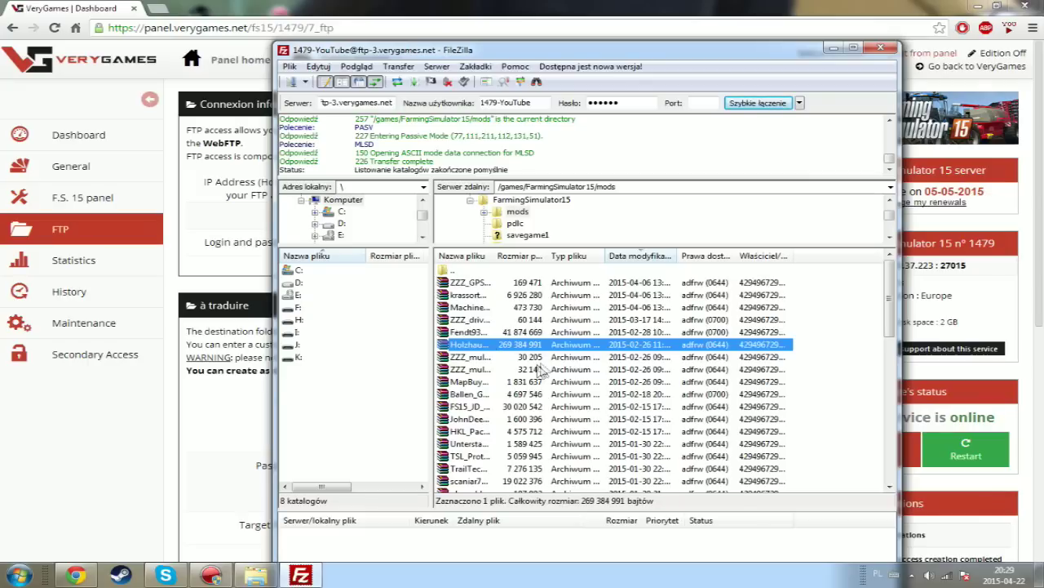
click(506, 307)
double_click(456, 270)
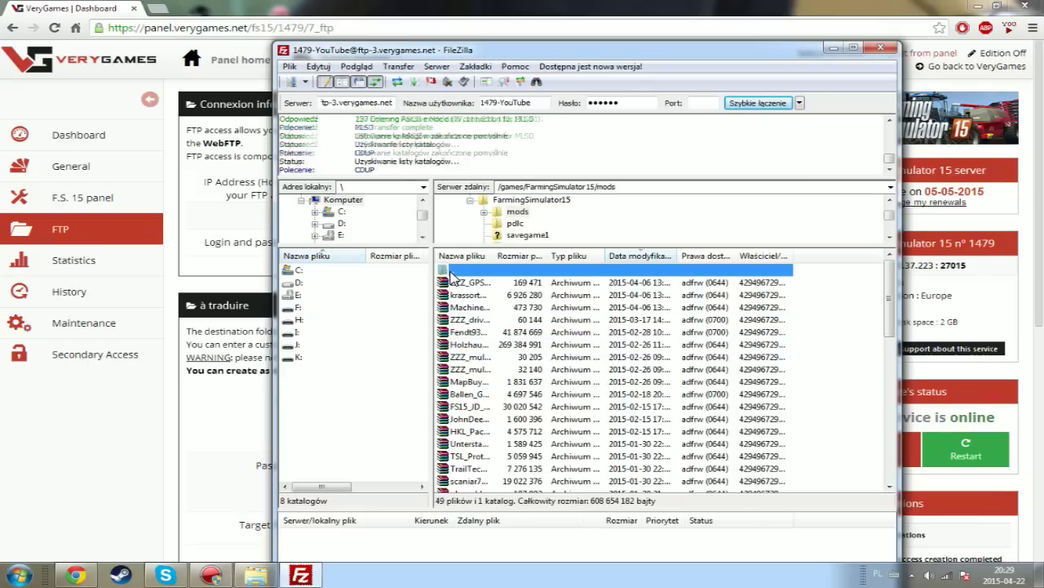
- Inspect the backup save folders inside savegameBackup, then return to FarmingSimulator15
click(470, 370)
double_click(469, 369)
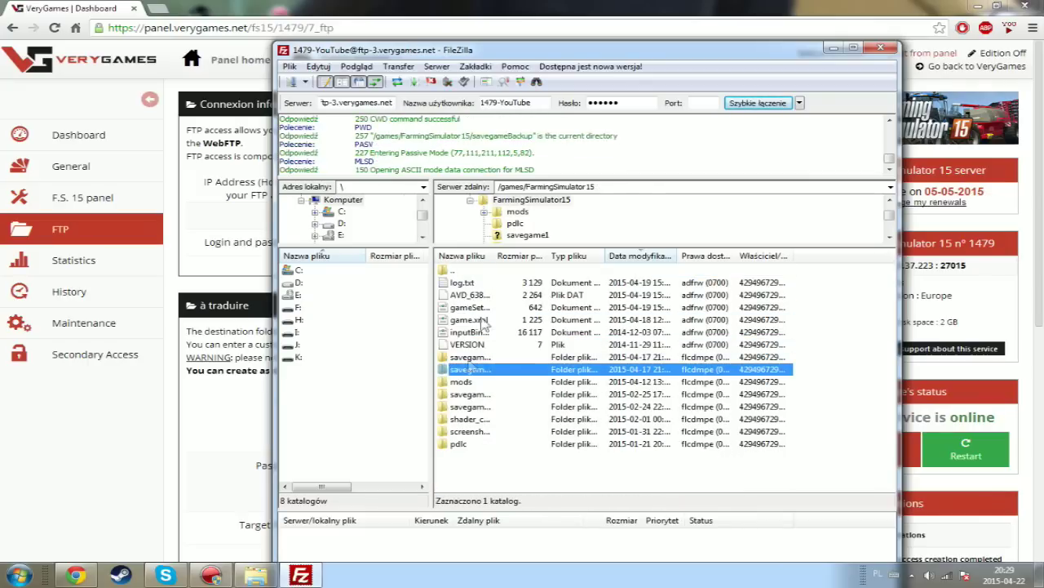
double_click(458, 272)
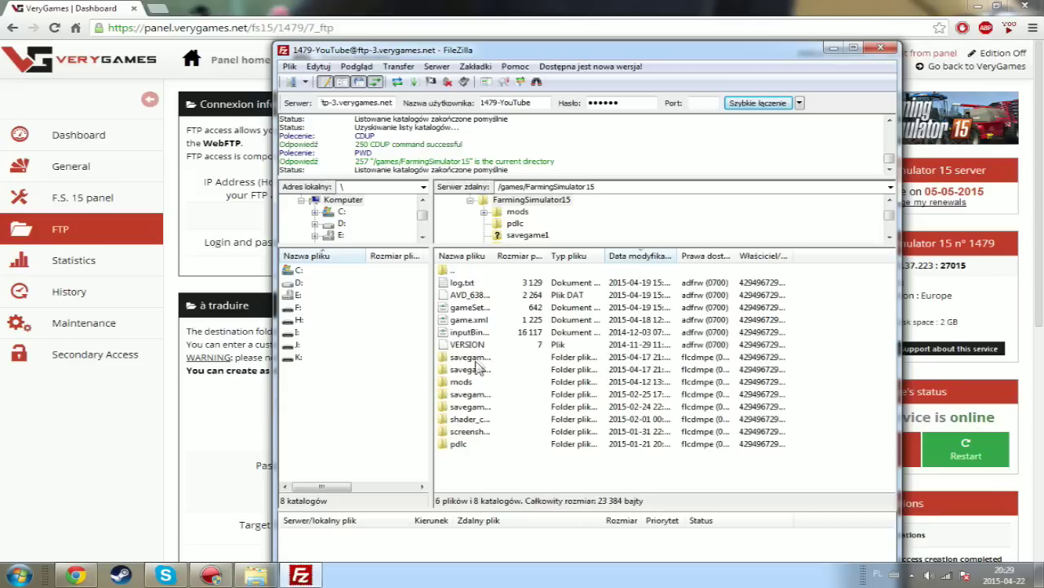
click(477, 371)
double_click(477, 371)
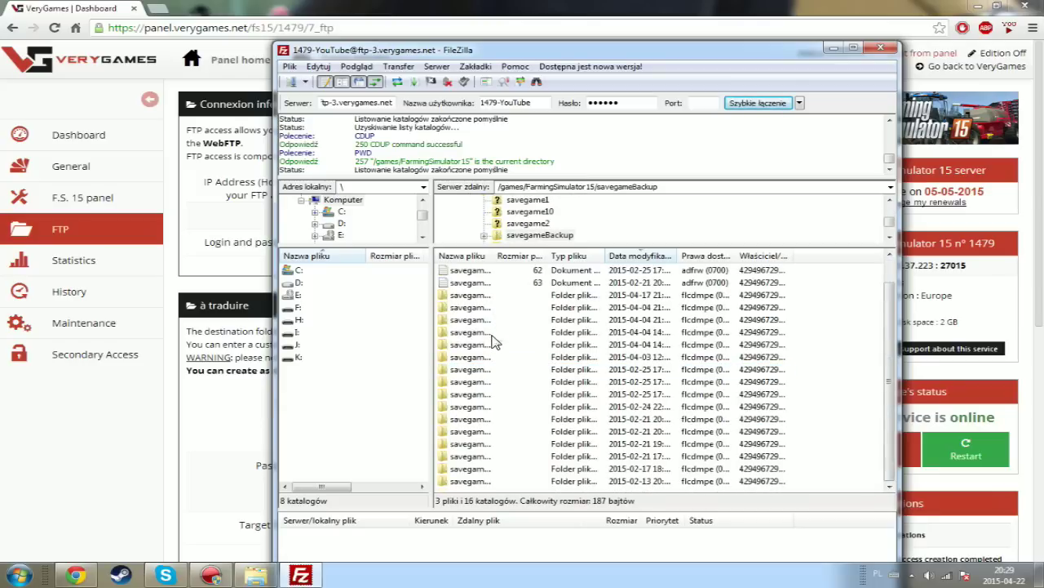
click(480, 358)
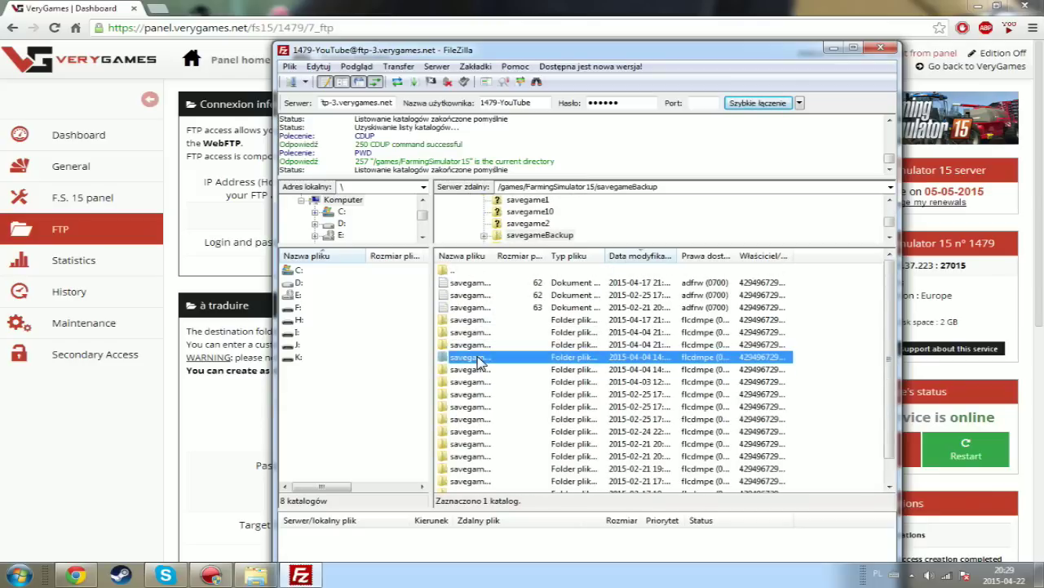
double_click(461, 271)
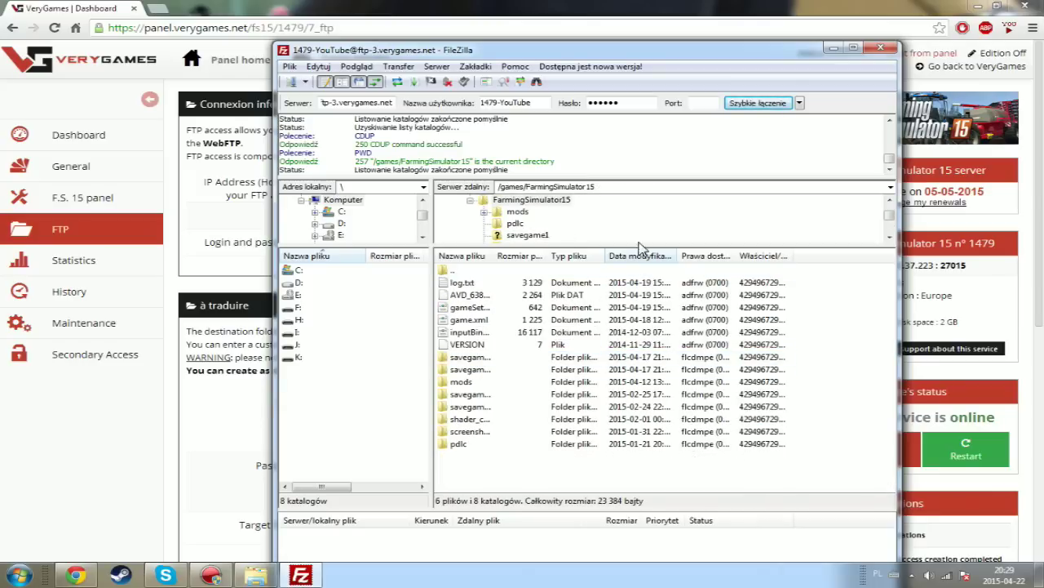
drag(604, 52, 546, 27)
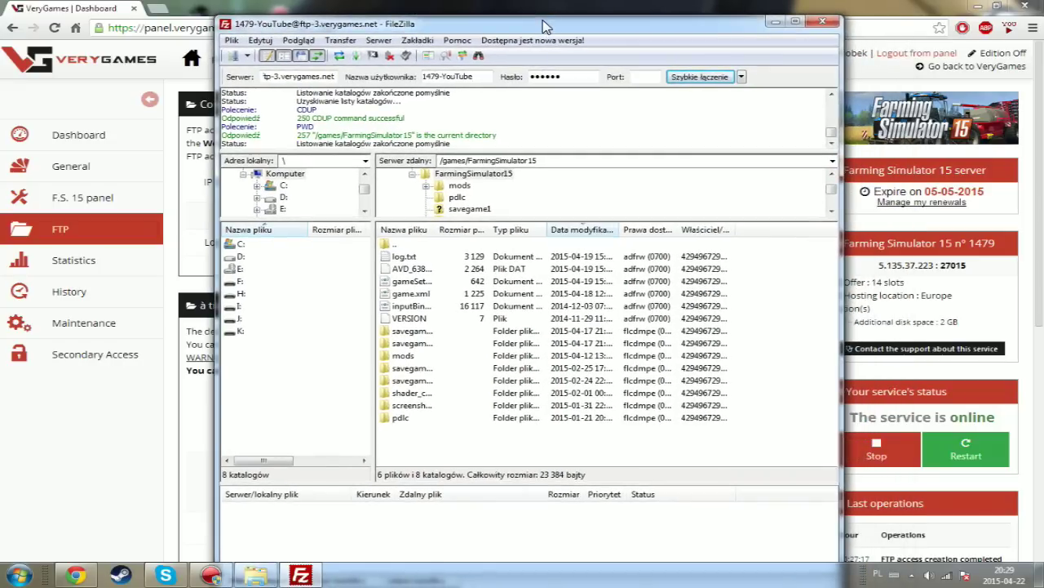